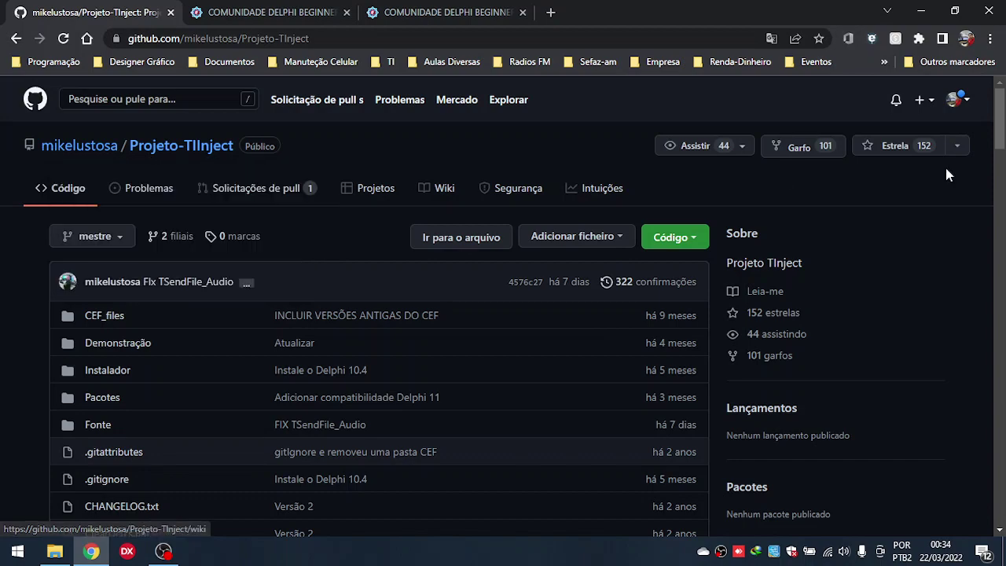
Examine the Projeto-TInject README, covering the feature list, the compatible Delphi versions and the installation manual.
scroll(1000, 169, "down", 5)
scroll(1000, 182, "down", 3)
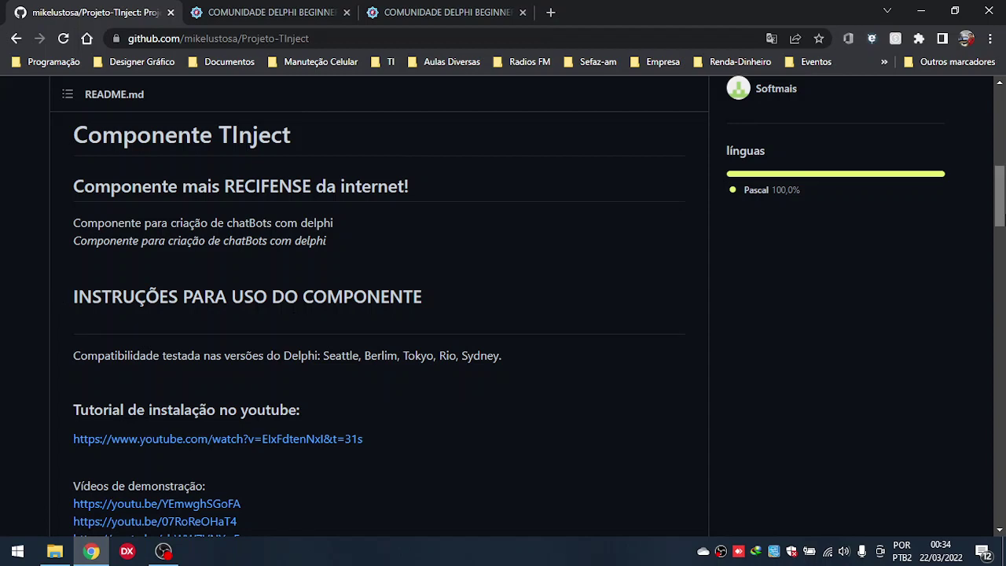
scroll(1000, 208, "down", 1)
left_click_drag(1000, 208, 998, 330)
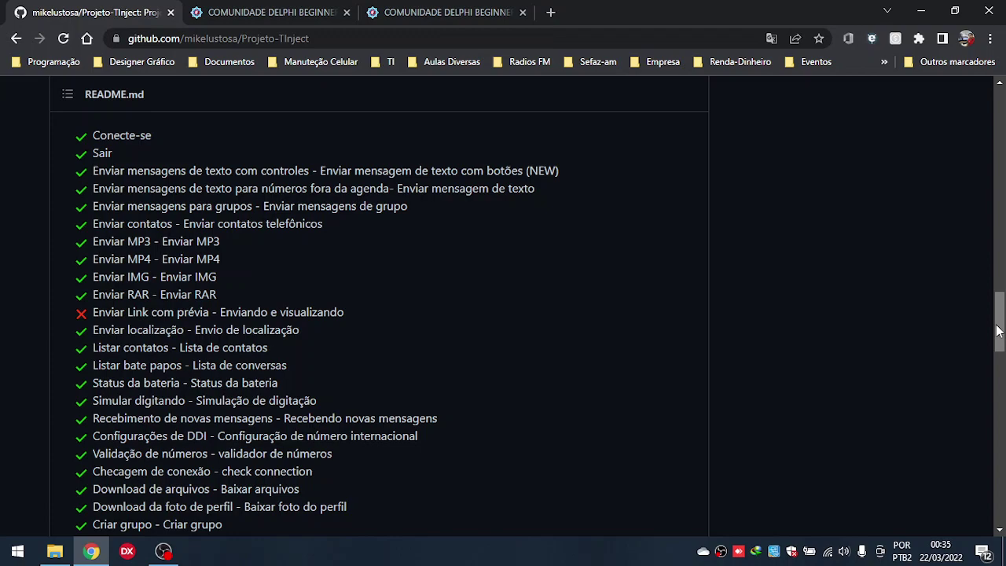
left_click_drag(997, 330, 994, 203)
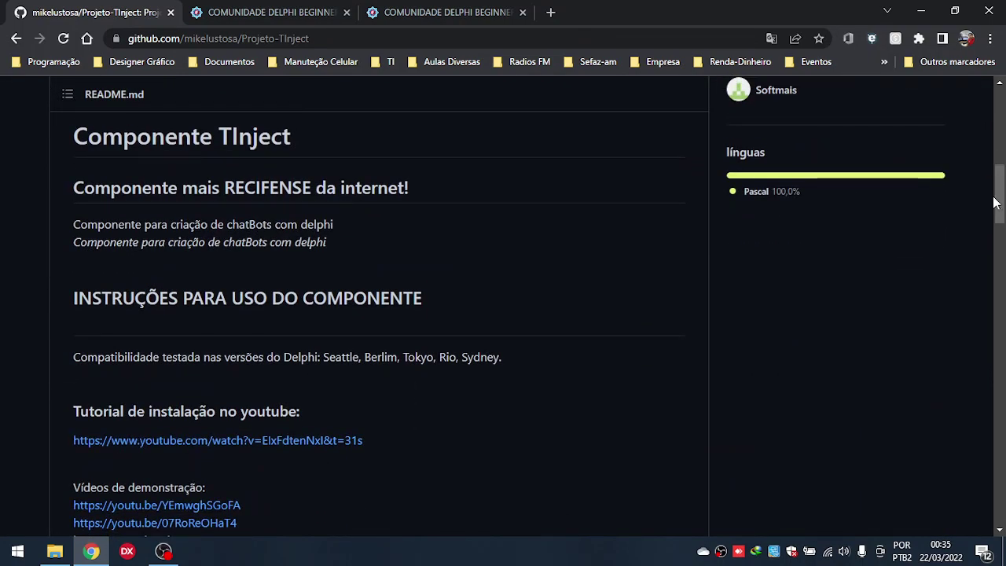
scroll(439, 253, "down", 3)
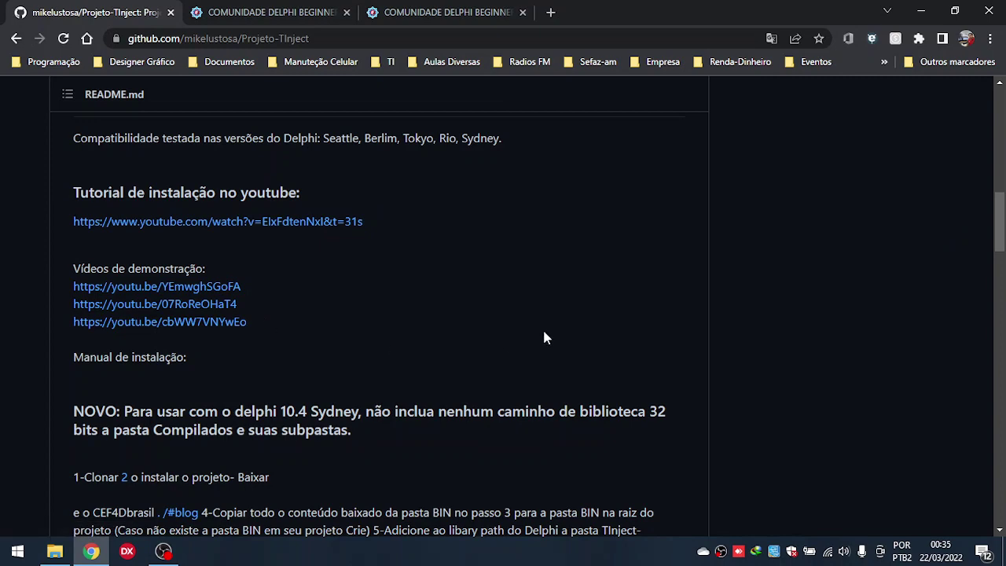
left_click_drag(996, 233, 998, 244)
scroll(401, 227, "down", 1)
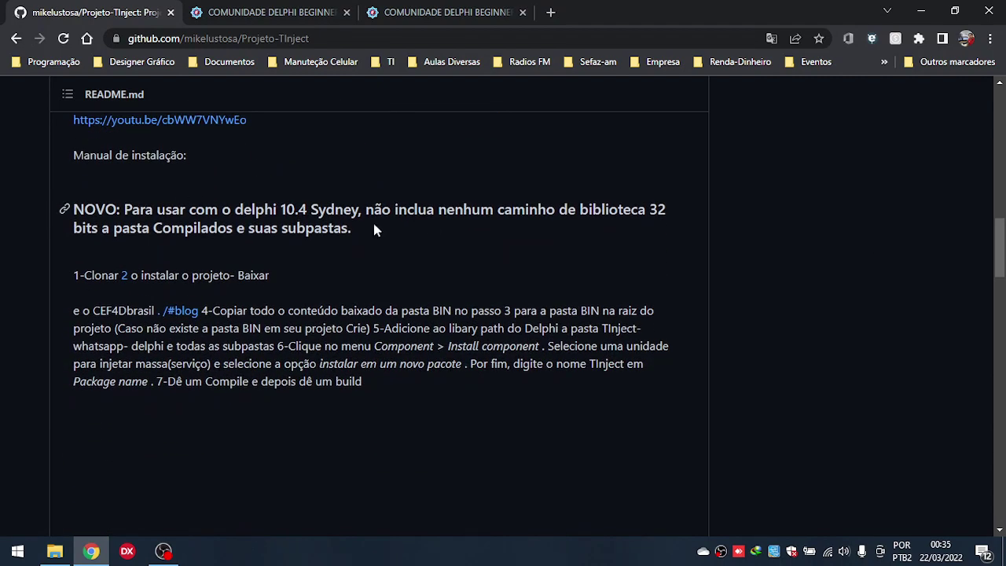
left_click_drag(997, 242, 991, 200)
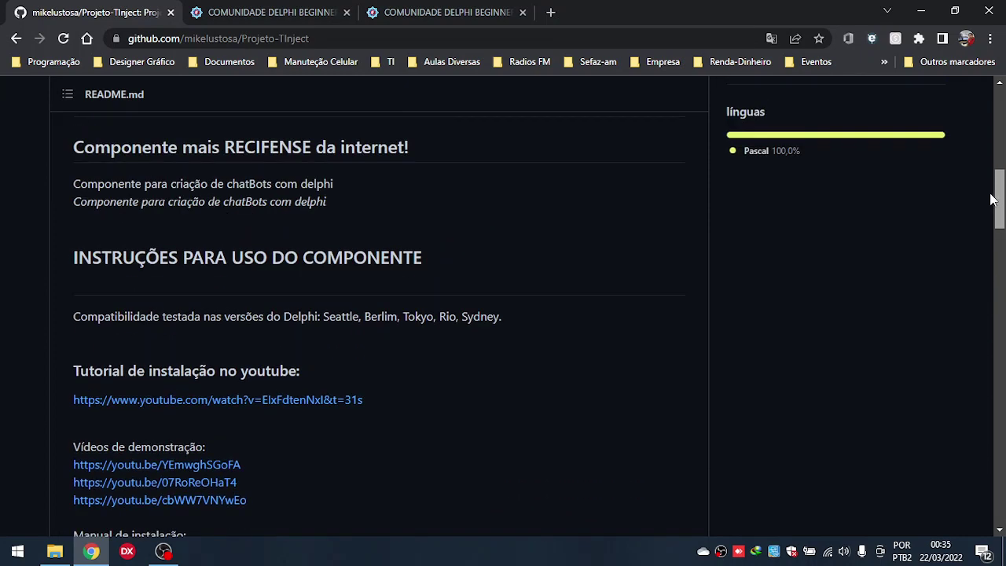
left_click_drag(235, 316, 503, 317)
left_click(509, 317)
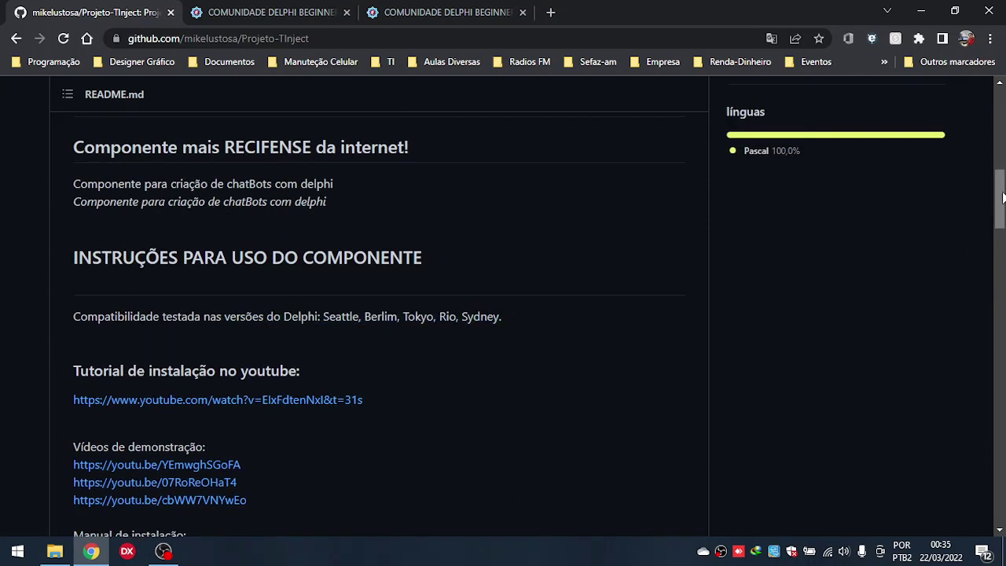
left_click_drag(996, 228, 996, 283)
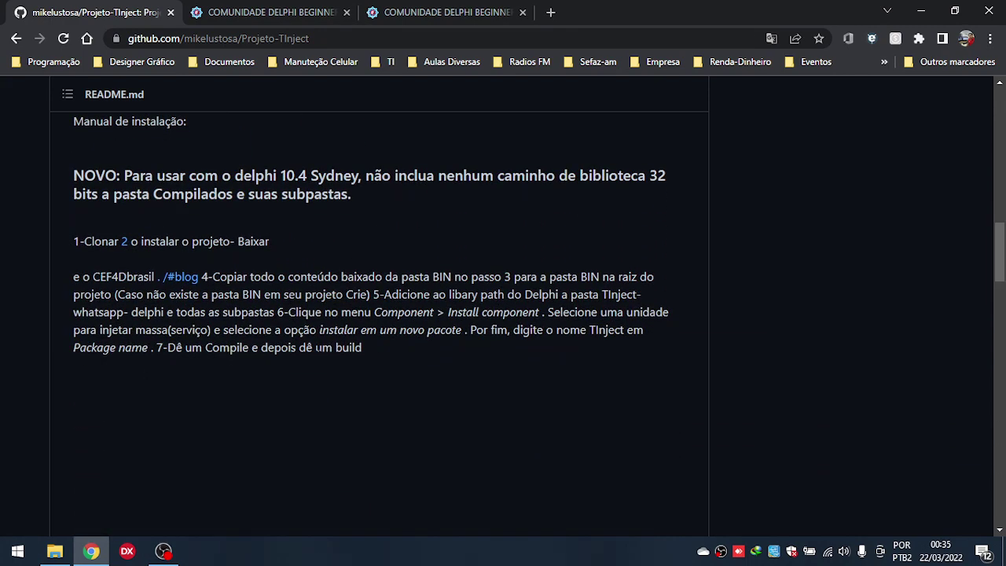
left_click_drag(999, 236, 999, 94)
Copy the Projeto-TInject repository's web address and create a folder named TInject on the desktop.
left_click(465, 39)
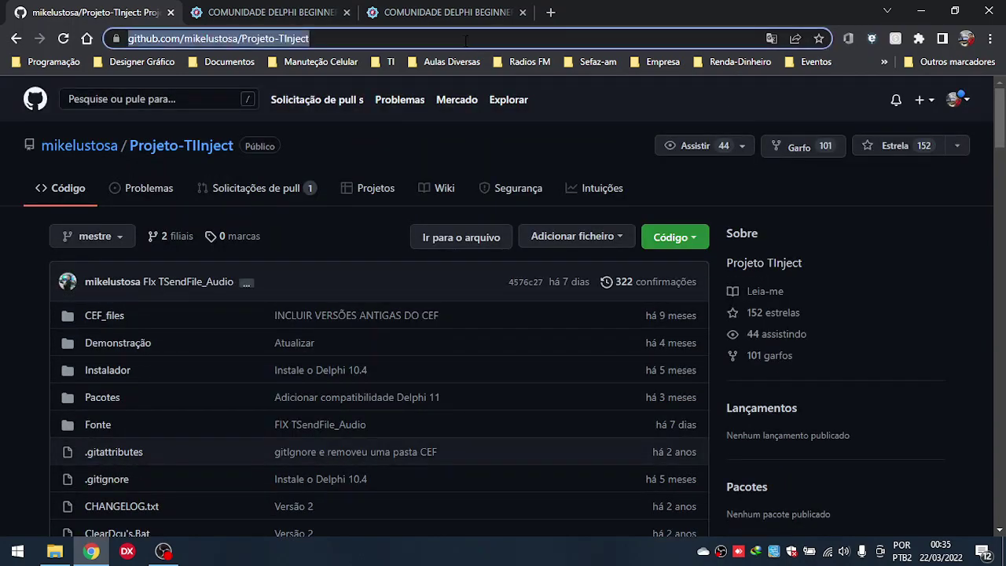
left_click(921, 11)
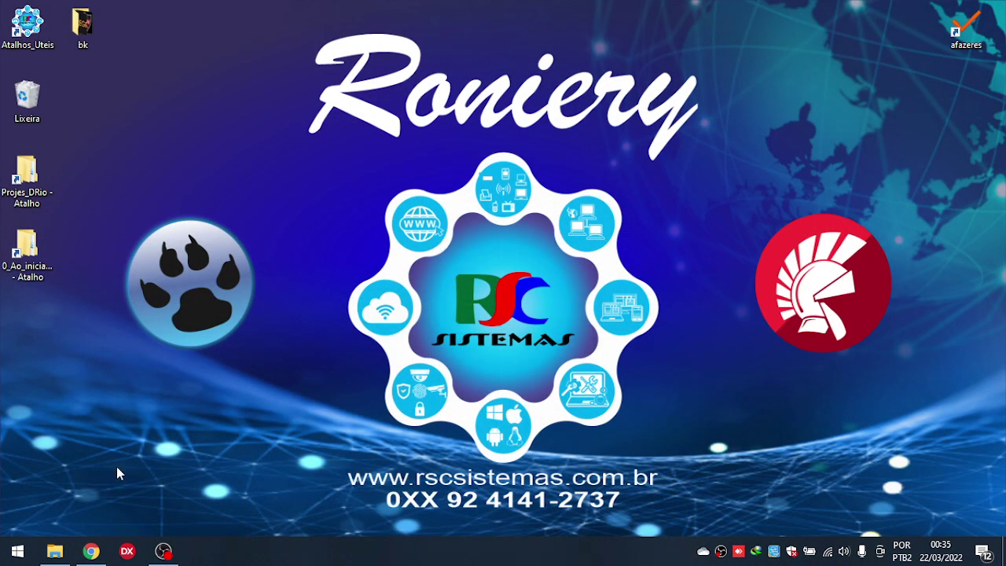
right_click(58, 381)
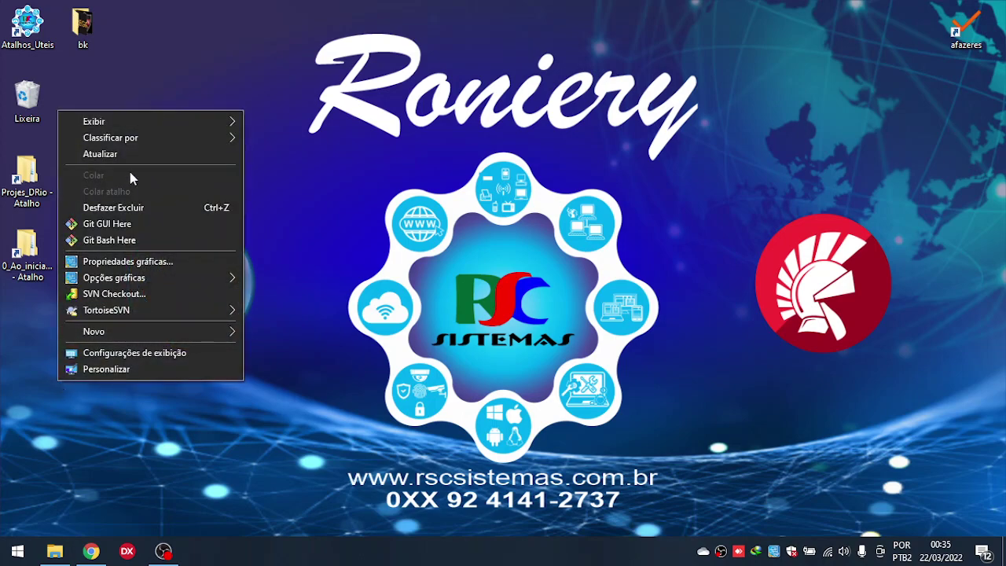
mouse_move(239, 338)
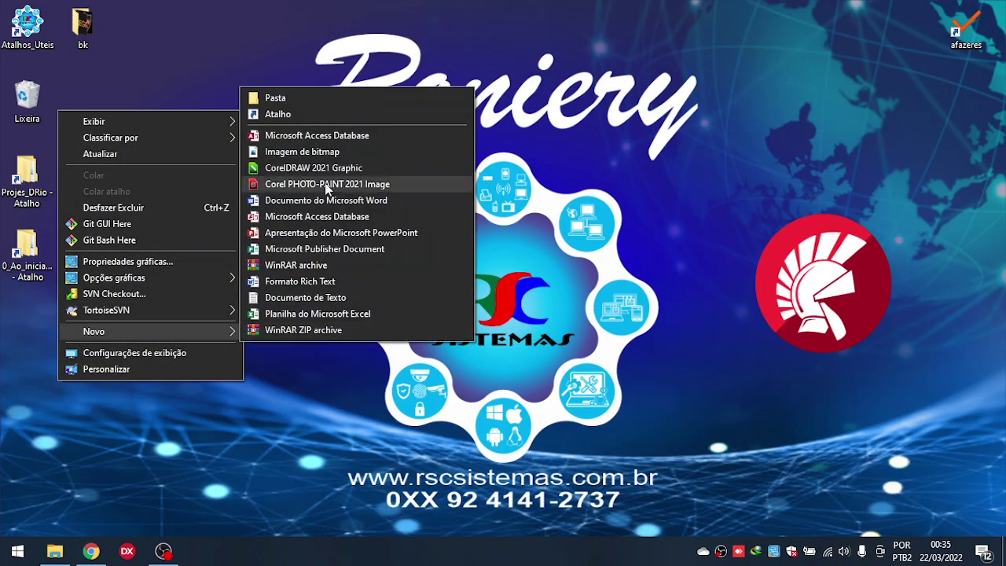
left_click(271, 97)
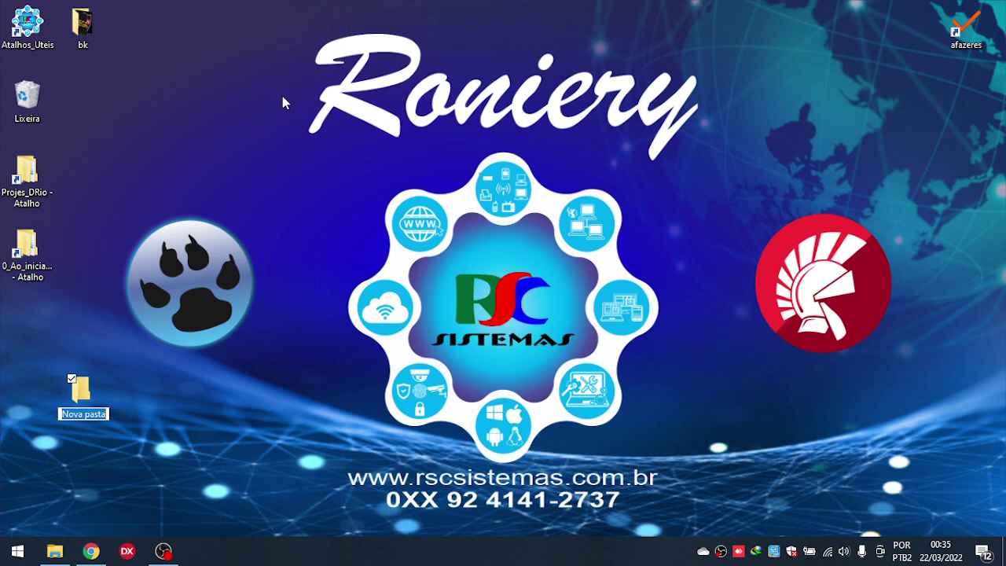
type("T")
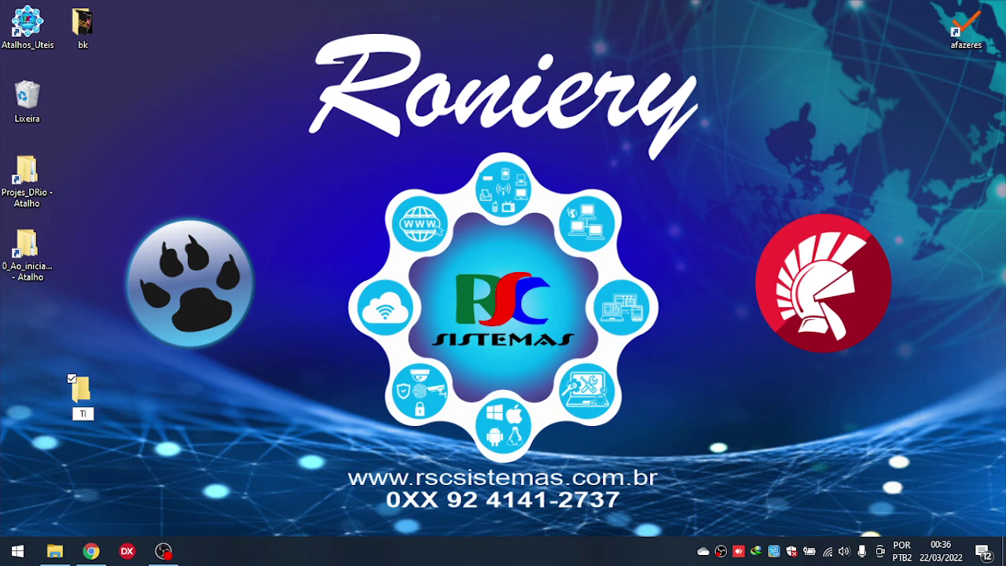
type("lnj")
type("ect")
key("Return")
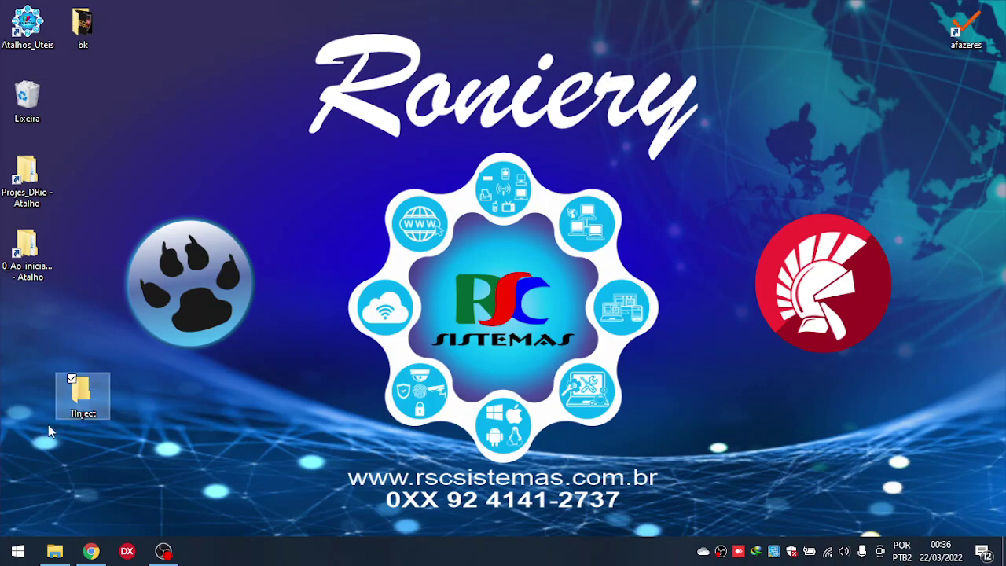
Run an SVN checkout of the Projeto-TInject GitHub repository into the desktop TInject folder, fully recursive at the HEAD revision.
right_click(78, 399)
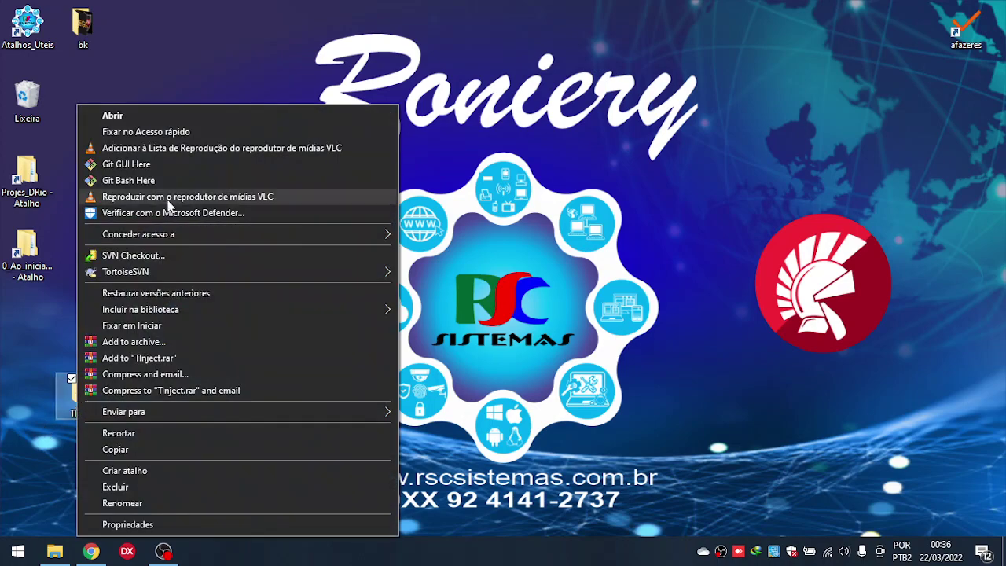
left_click(157, 256)
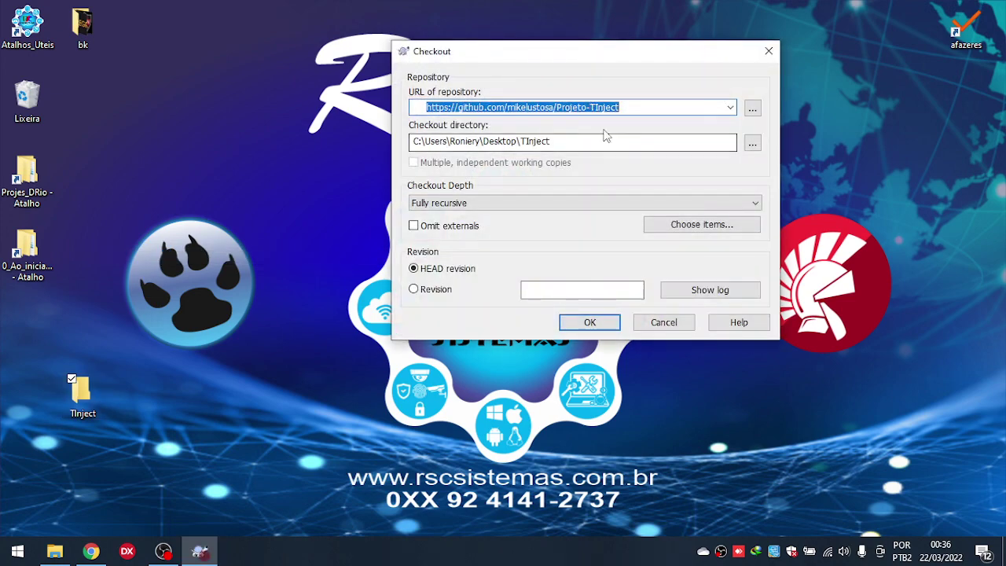
left_click(573, 140)
double_click(572, 141)
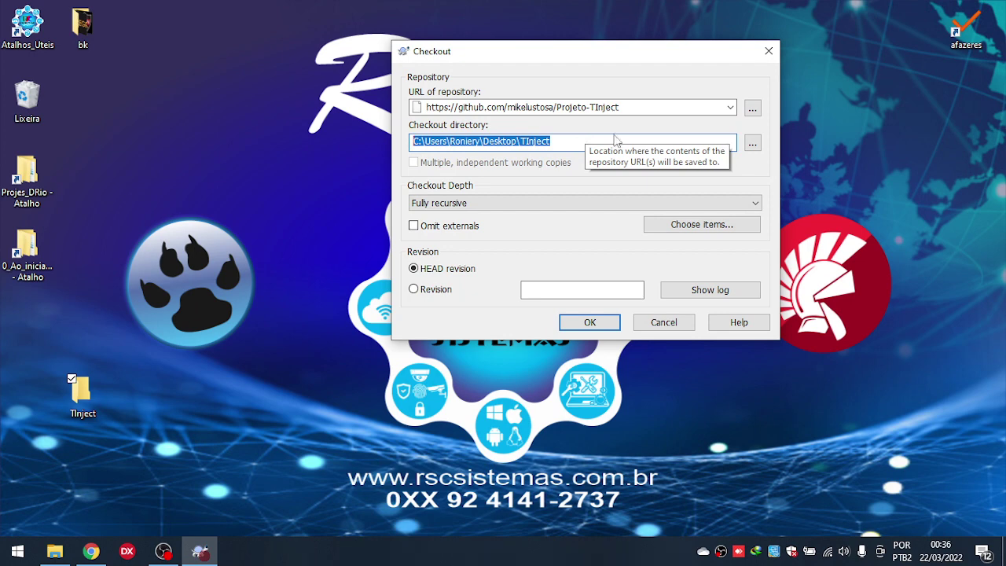
double_click(635, 106)
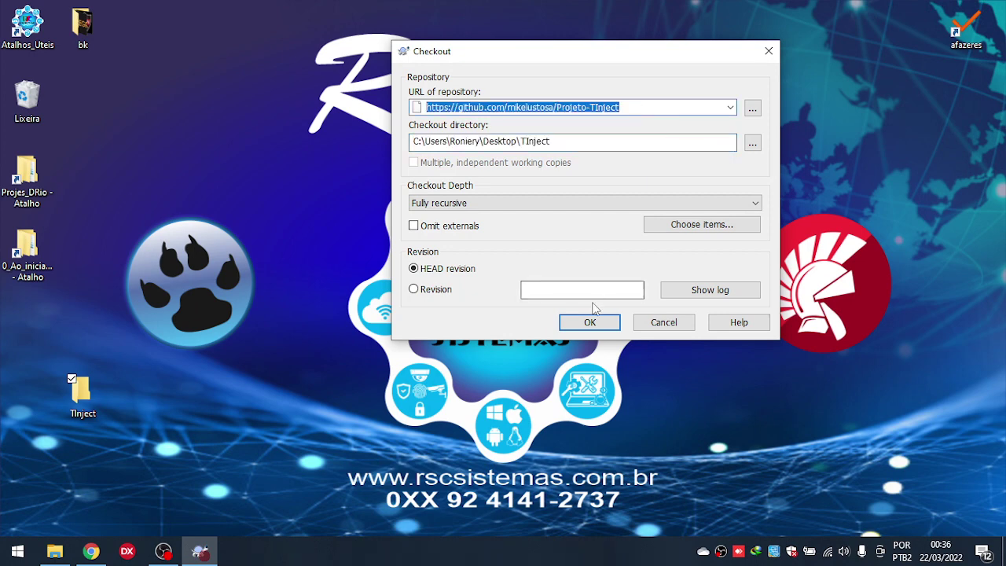
left_click(590, 328)
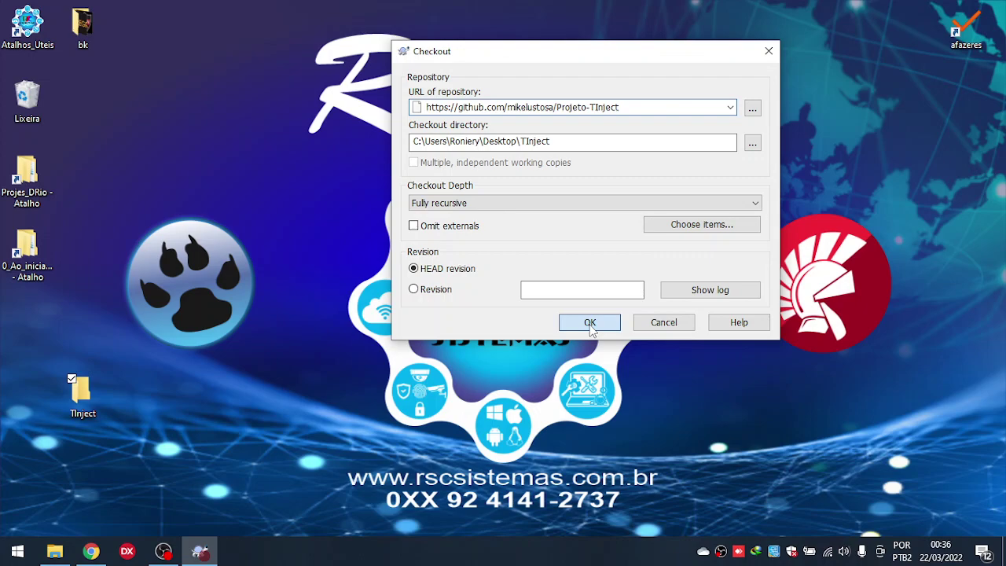
left_click(590, 325)
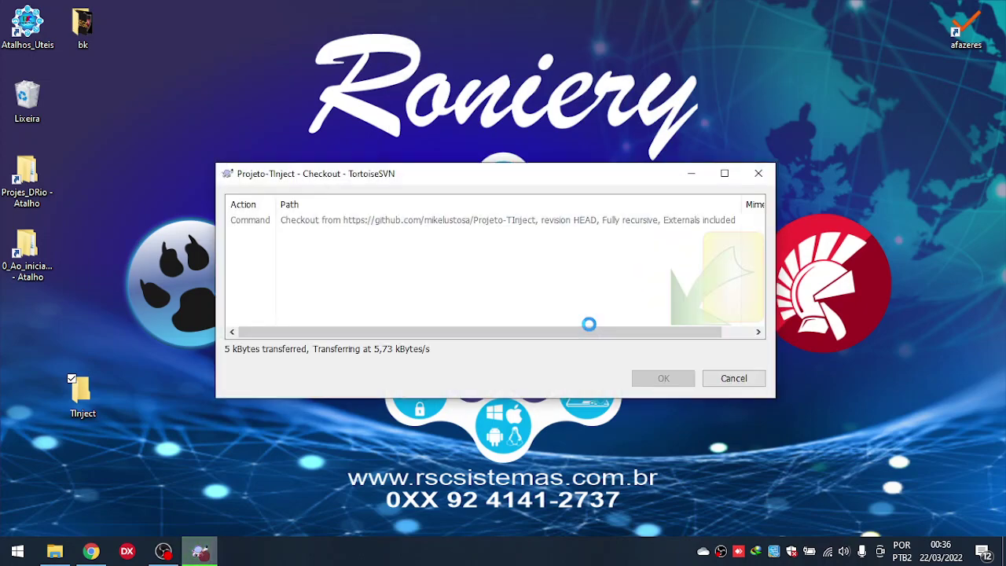
Cancel the running checkout, close its report and move the desktop TInject folder to the Recycle Bin.
left_click(734, 380)
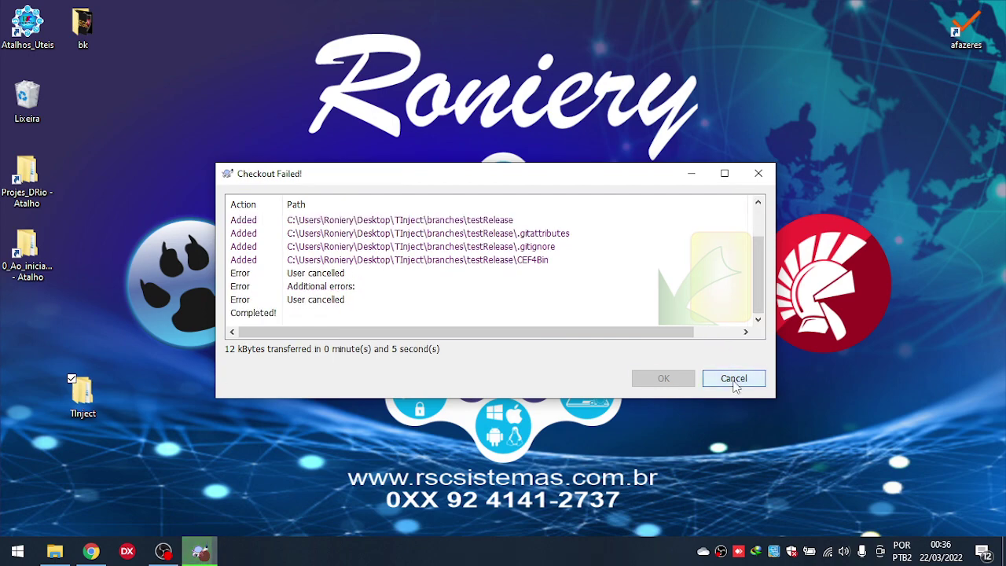
left_click(662, 378)
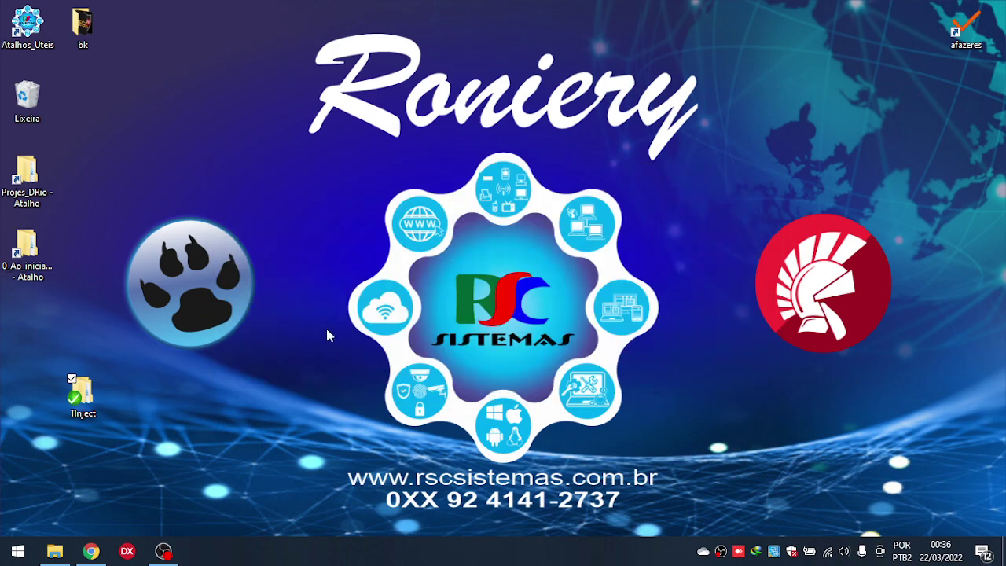
left_click_drag(81, 393, 37, 112)
Open the existing component copy in File Explorer at C:\0_Componentes\TInject\trunk\CEF_files.
mouse_move(55, 553)
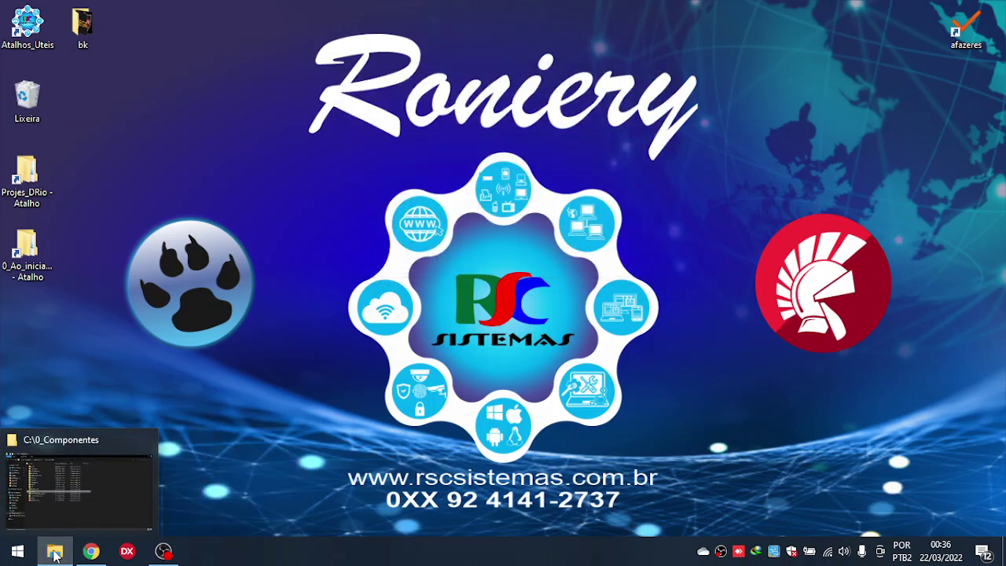
left_click(62, 471)
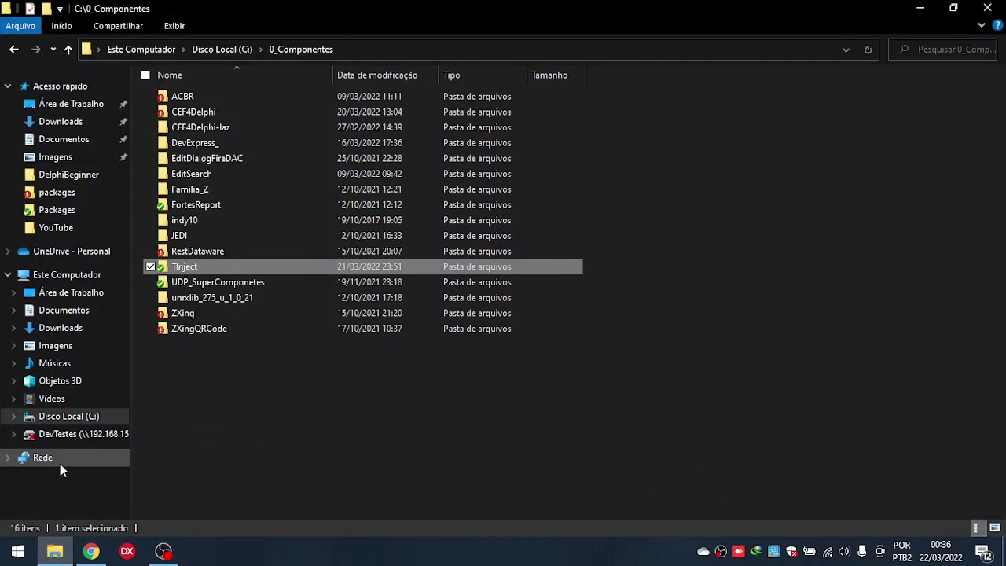
double_click(201, 266)
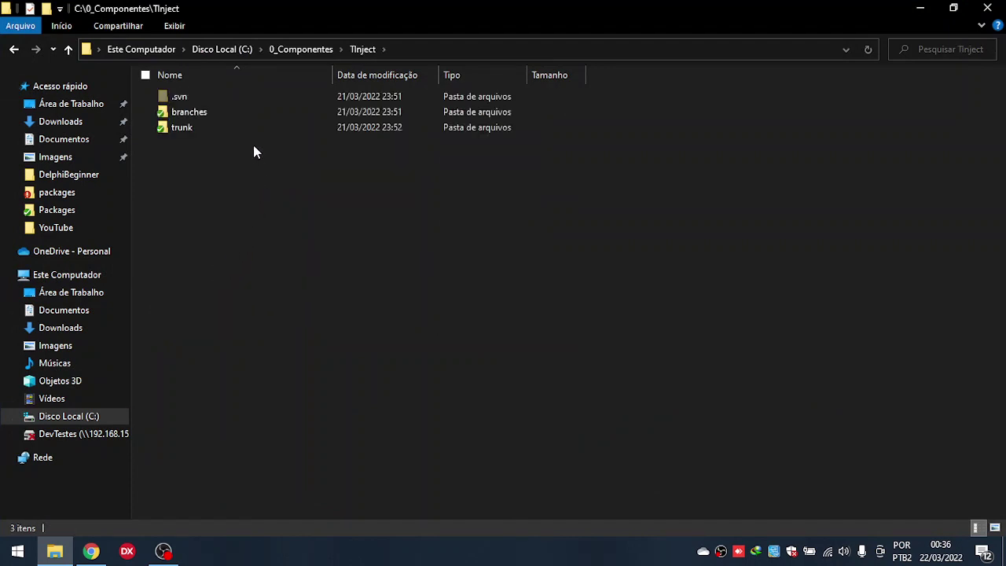
double_click(210, 126)
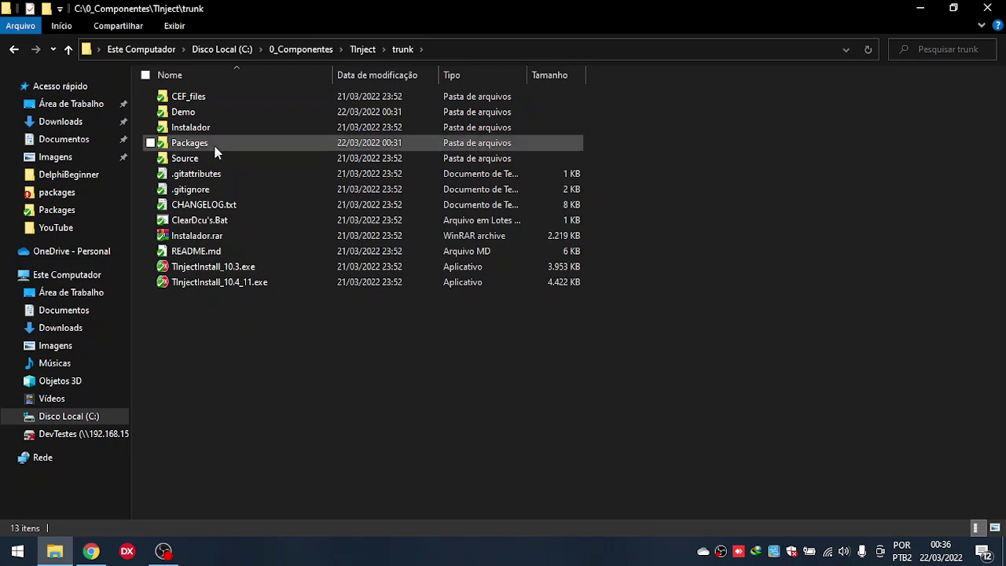
double_click(202, 101)
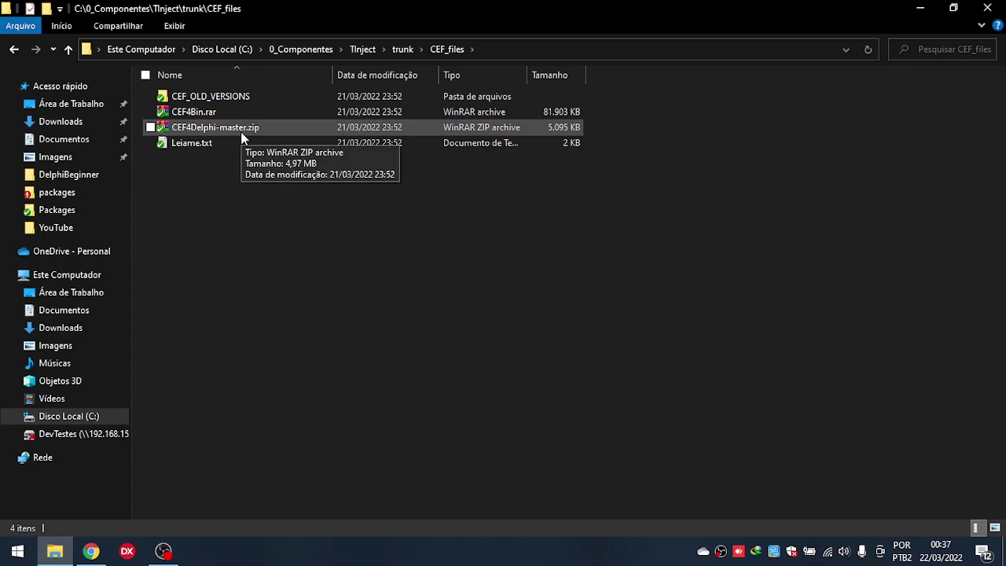
Point out the CEF4Bin.rar and CEF4Delphi-master.zip archives in CEF_files by selecting them, and clear the selection.
left_click(203, 113)
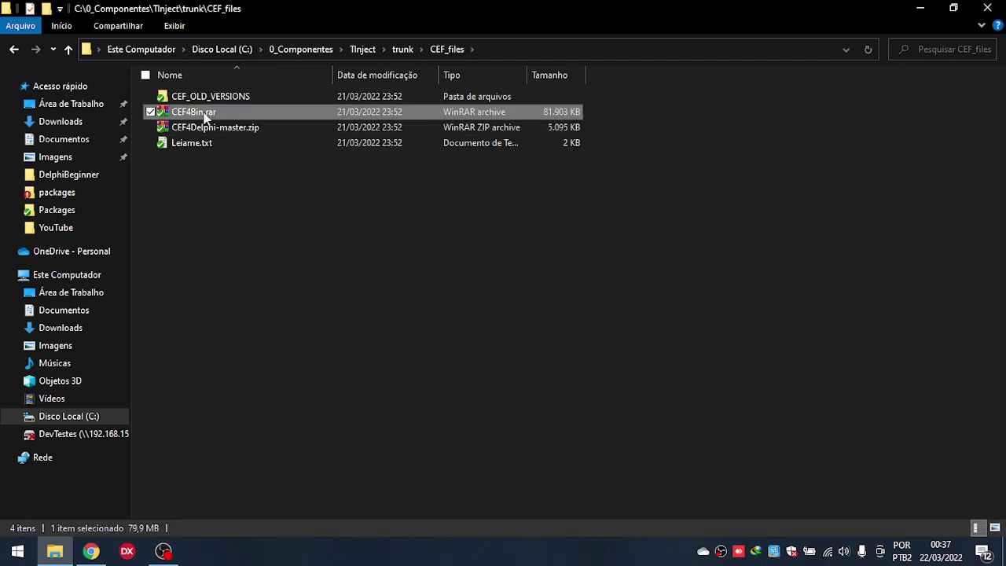
left_click(173, 131)
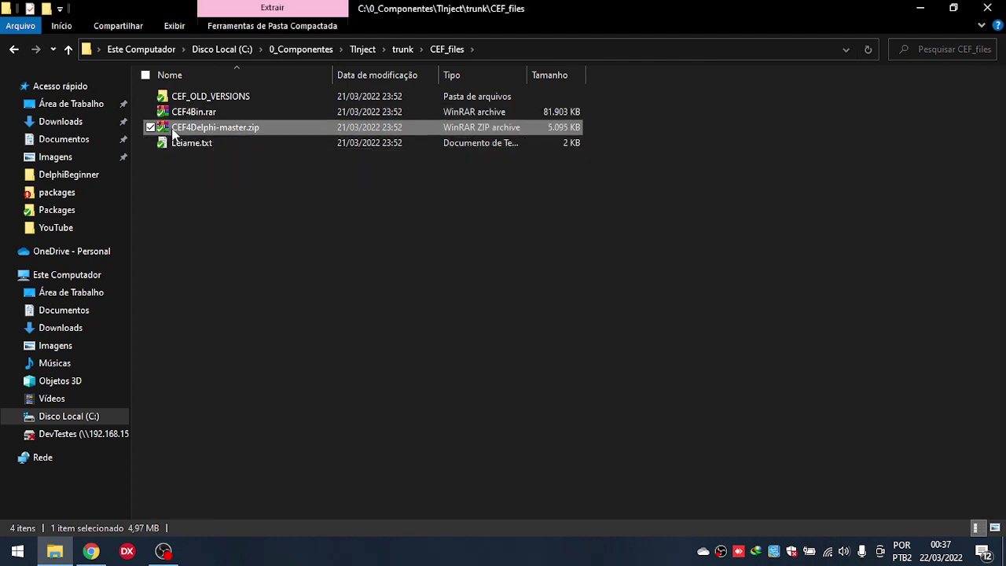
left_click(170, 111)
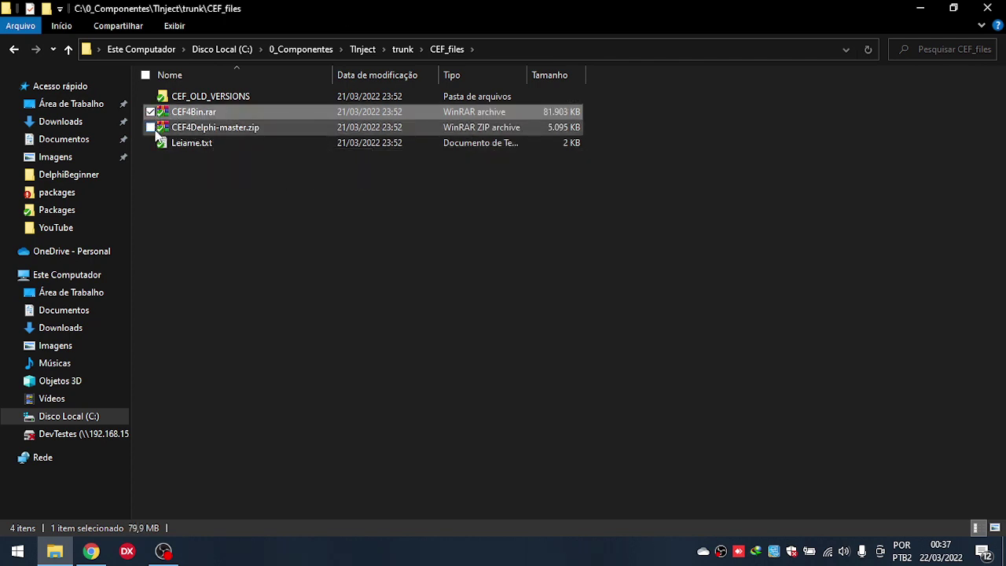
left_click(155, 132)
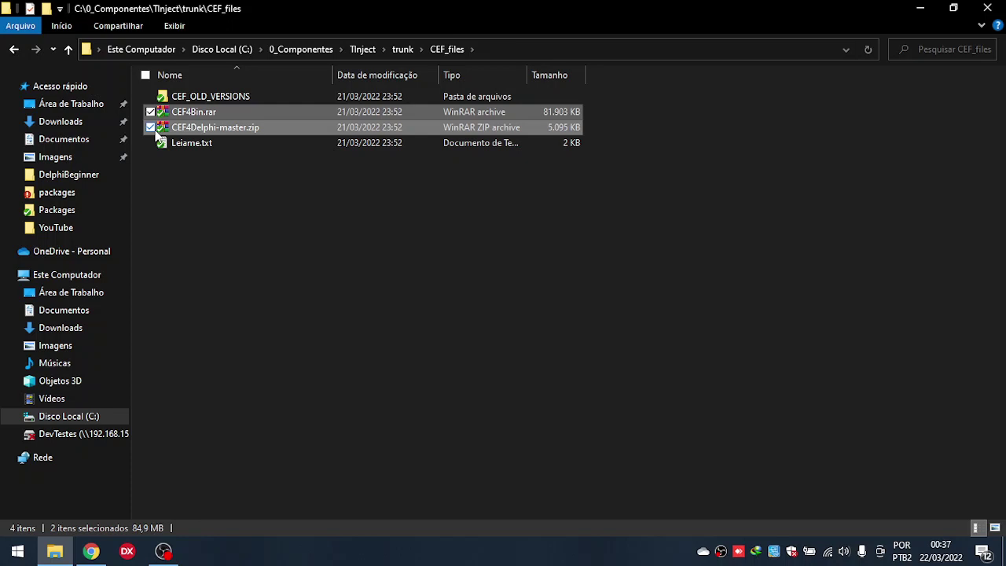
left_click(220, 204)
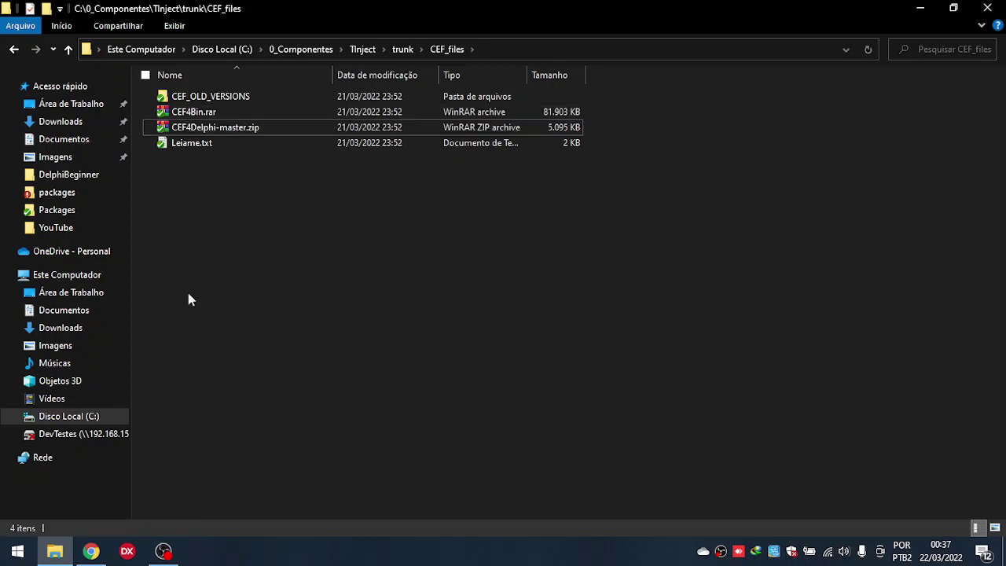
Return to the 0_Componentes folder and select the CEF4Delphi folder.
left_click(305, 50)
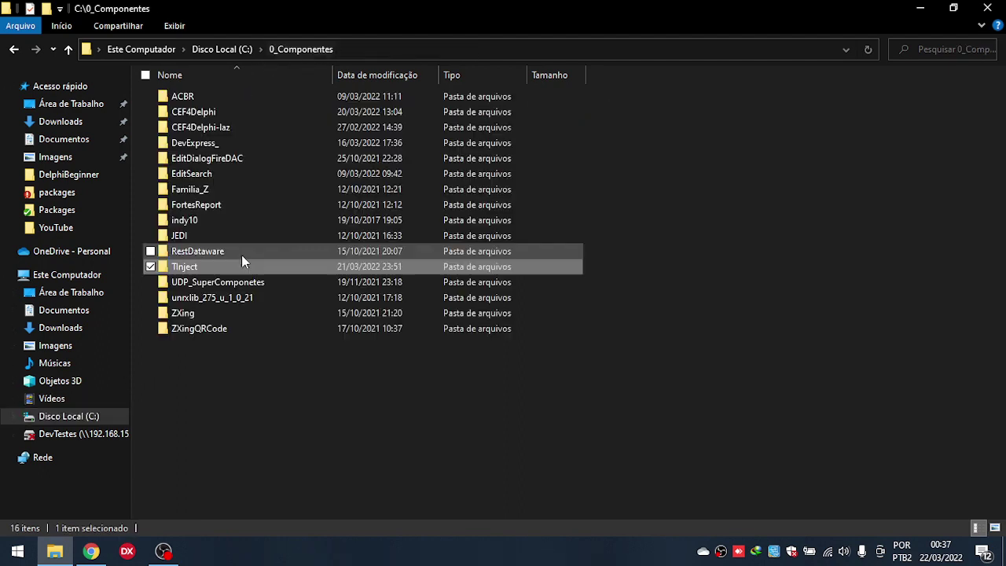
left_click(213, 114)
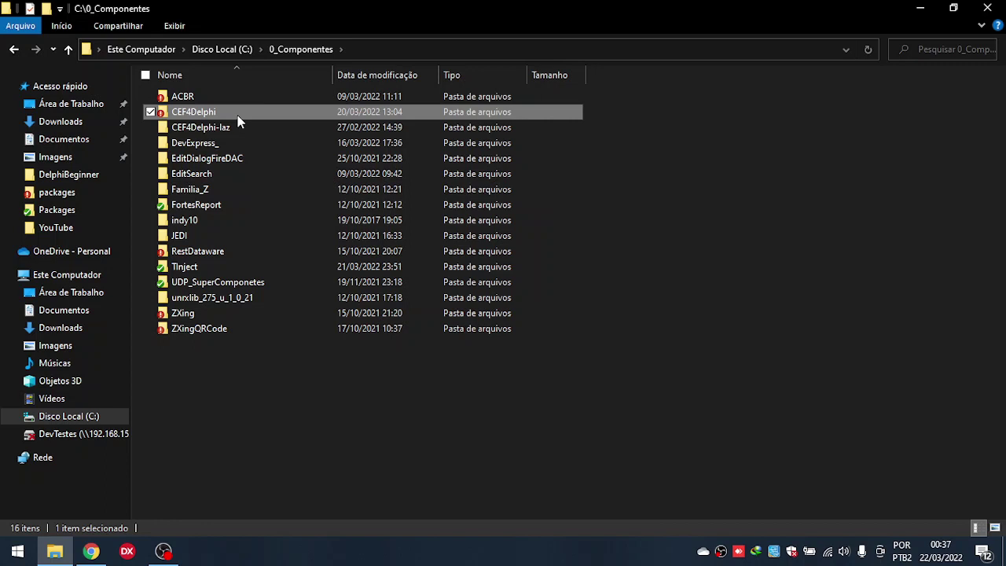
Open the Source folder of the TInject component at C:\0_Componentes\TInject\trunk\Source.
left_click(192, 271)
double_click(193, 271)
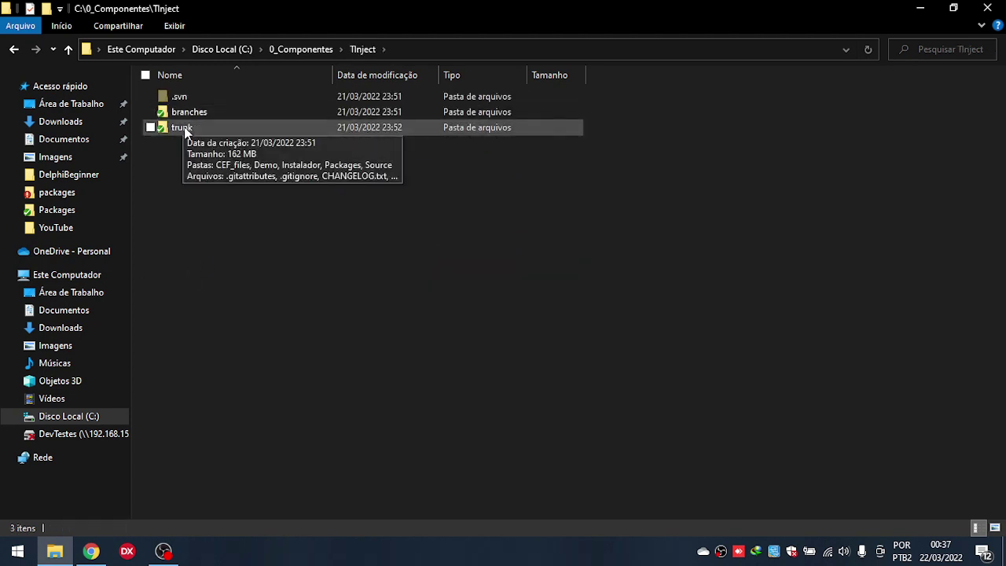
double_click(184, 129)
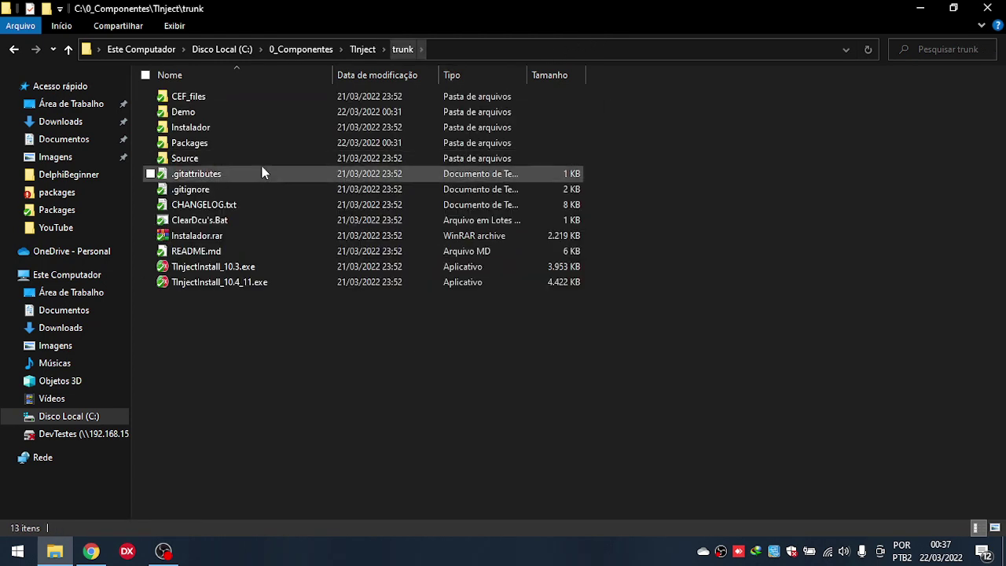
double_click(213, 162)
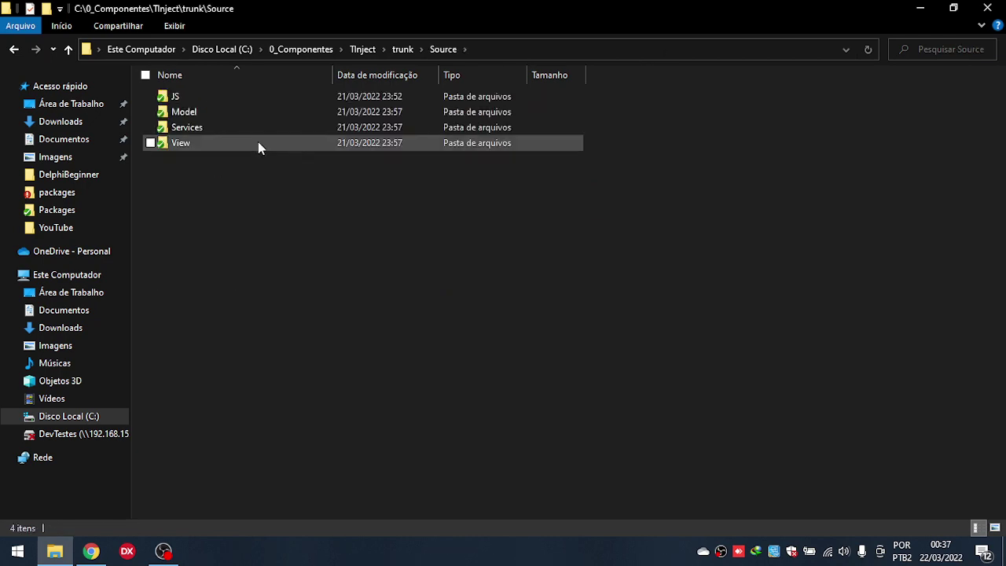
Launch Delphi 10.3 and, while it loads, highlight the full path of the Source folder in File Explorer, then minimize Explorer.
left_click(126, 549)
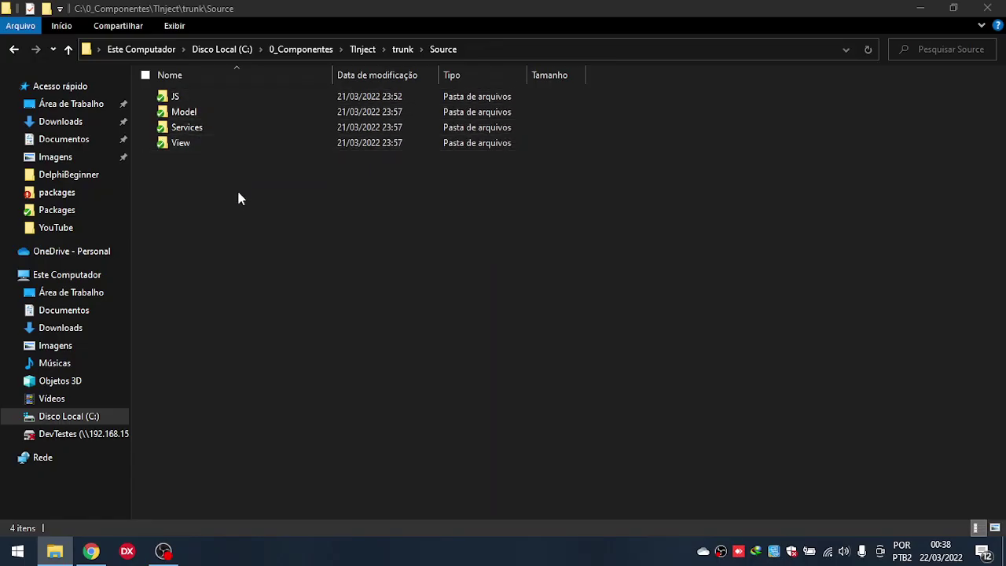
left_click(477, 50)
left_click(324, 50)
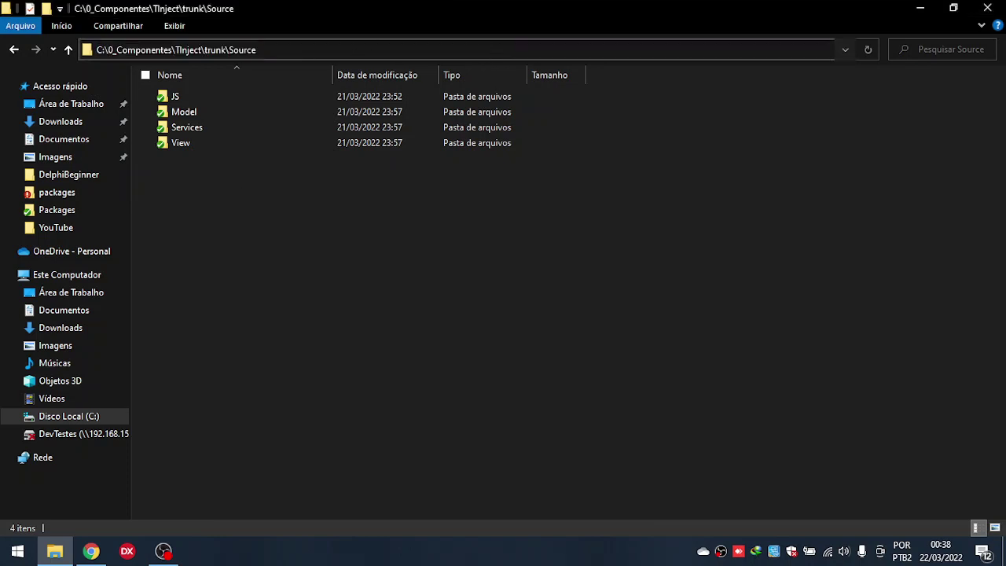
left_click_drag(323, 50, 66, 67)
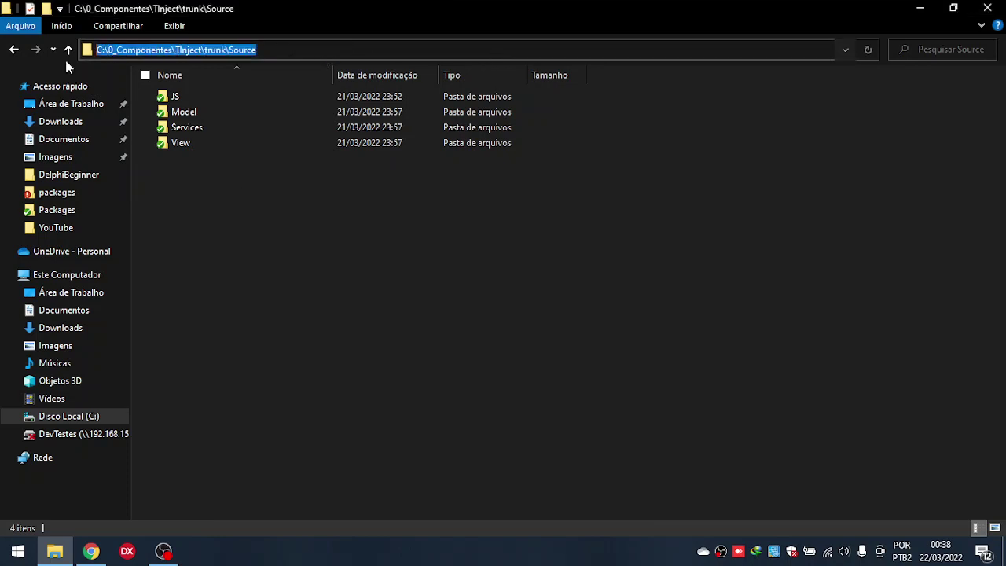
left_click(917, 8)
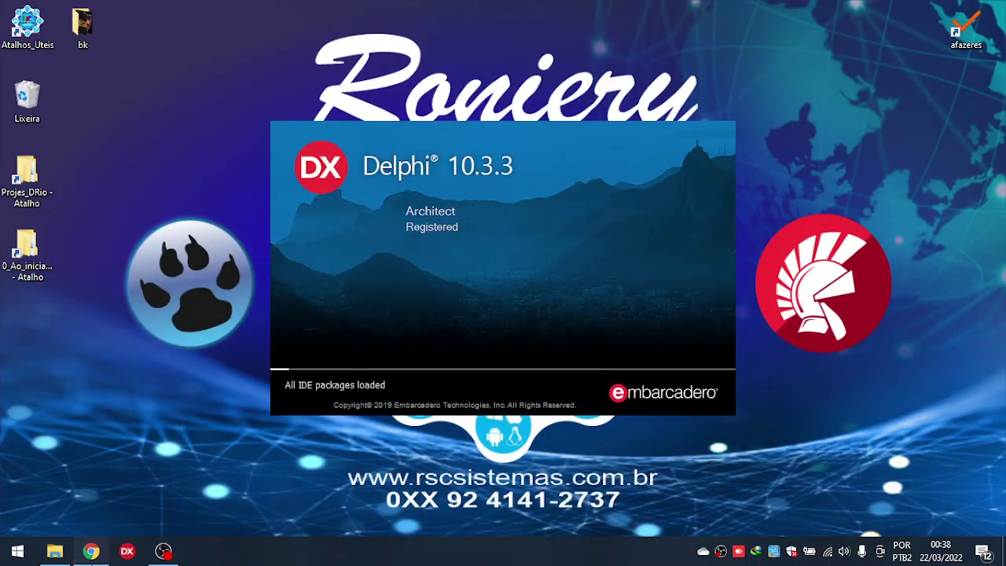
Switch to Chrome, show the Componentes (Delphi, Lazarus) section of the Comunidade Delphi Beginner videos page and highlight part of its RestDataWare heading.
left_click(92, 550)
left_click(314, 15)
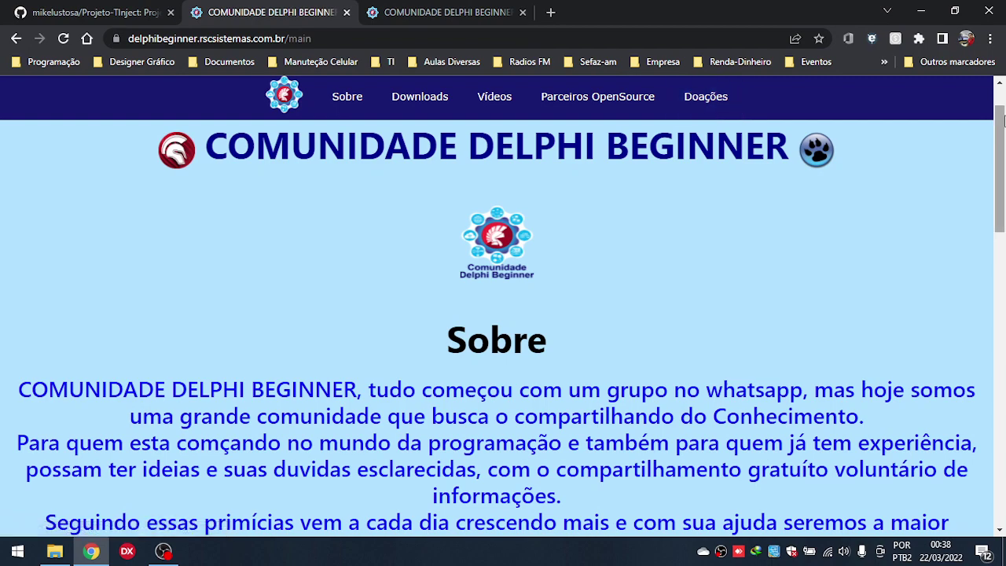
left_click_drag(991, 116, 971, 121)
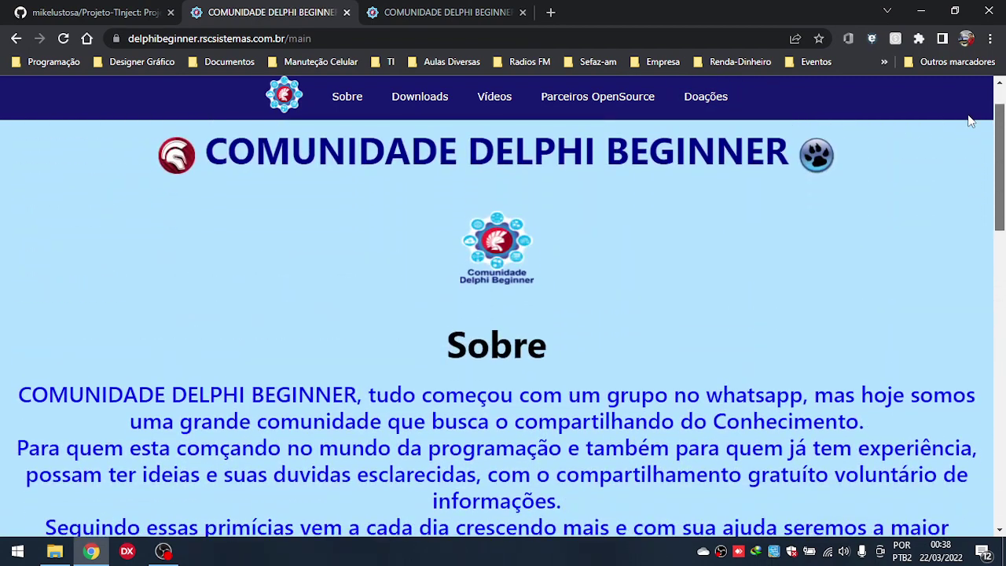
left_click(464, 10)
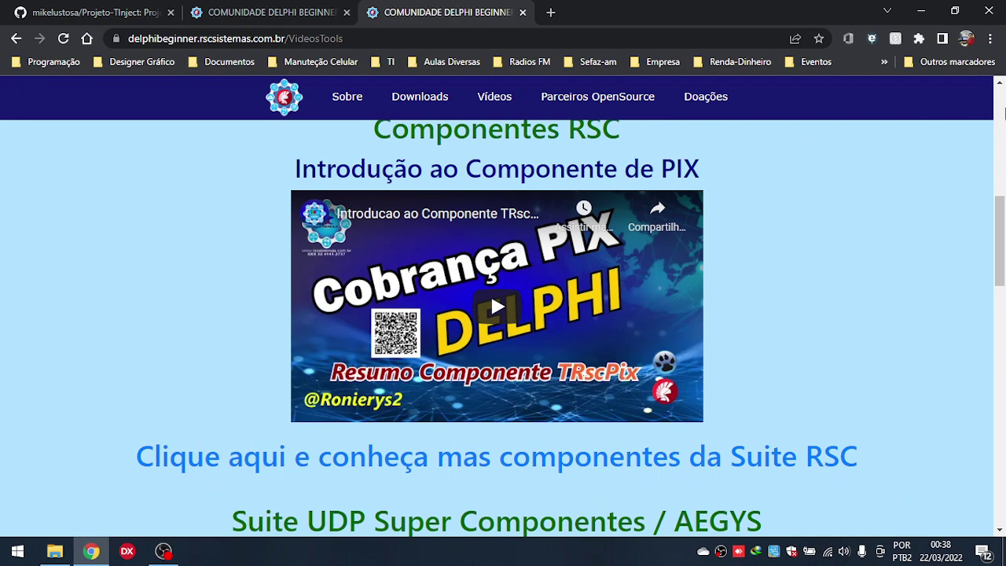
left_click(1003, 114)
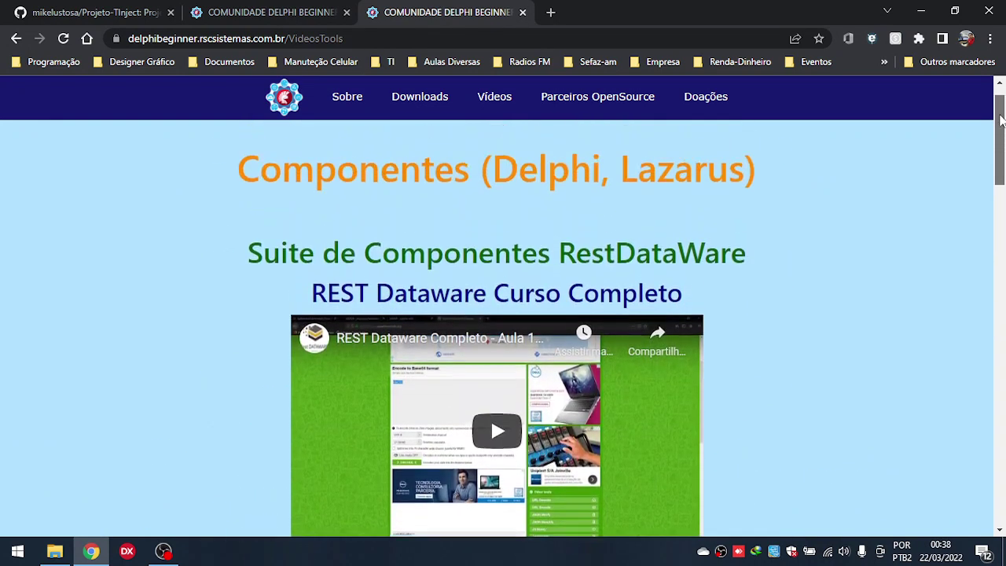
left_click_drag(1002, 118, 1003, 130)
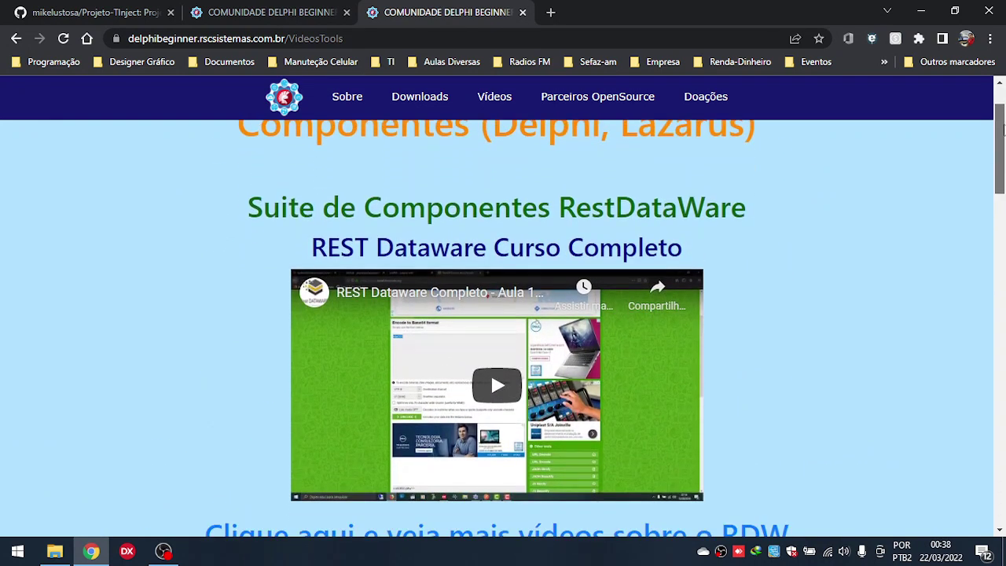
left_click_drag(701, 246, 312, 240)
left_click_drag(676, 208, 443, 211)
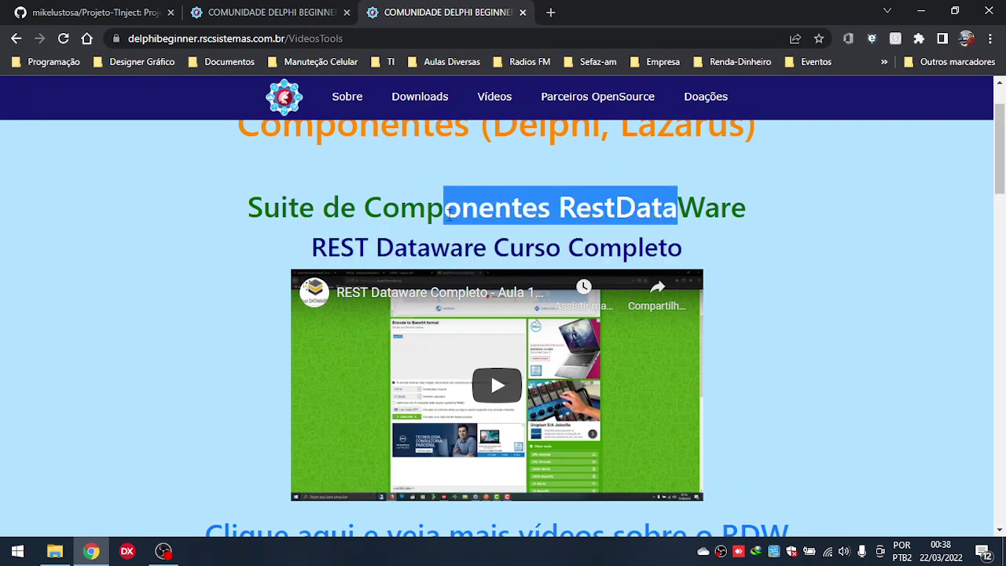
left_click(389, 212)
Look through the videos page down to the Instalação de Componentes section, and minimize the browser to return to Delphi.
left_click_drag(1004, 161, 1004, 227)
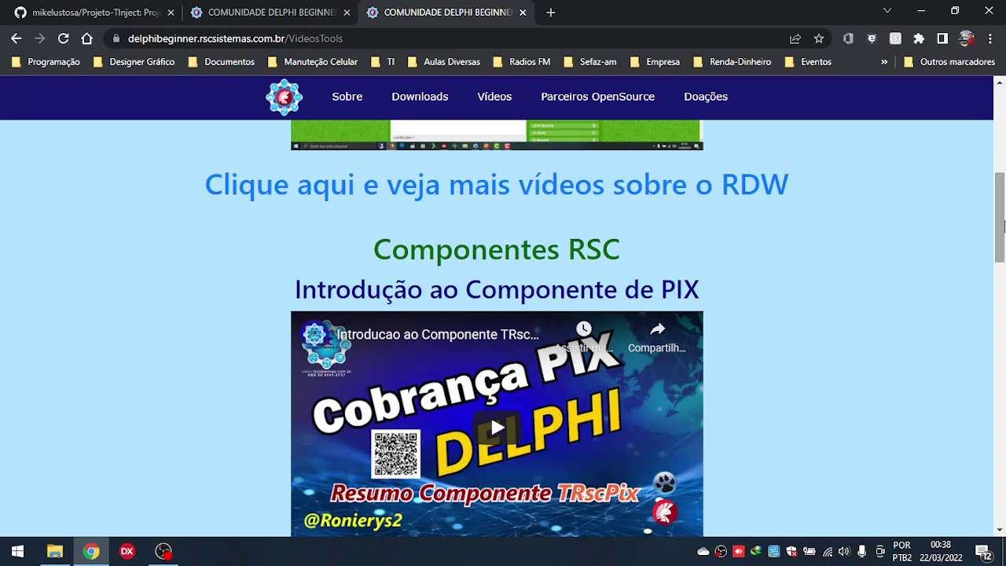
left_click_drag(1003, 226, 1004, 470)
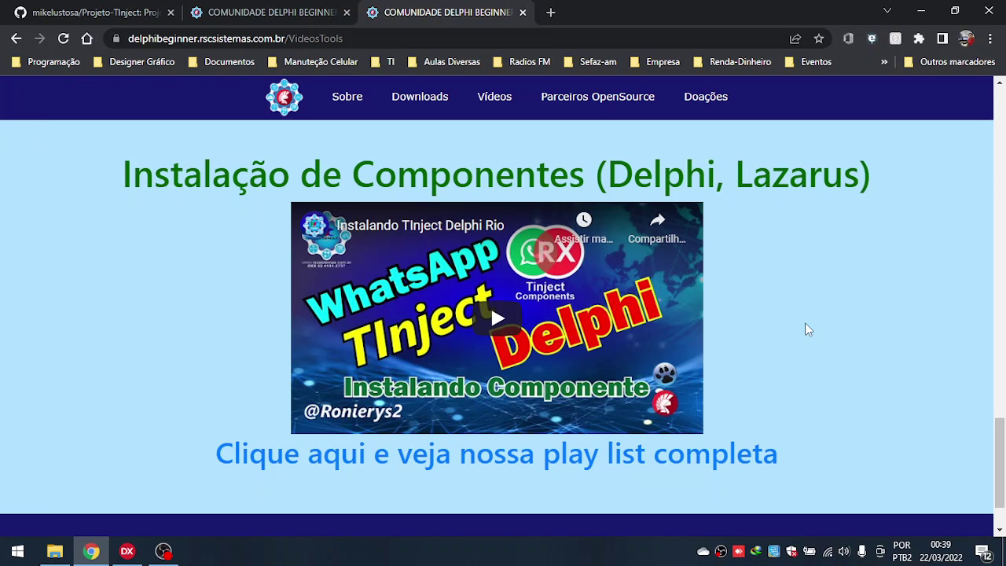
left_click_drag(1000, 432, 974, 220)
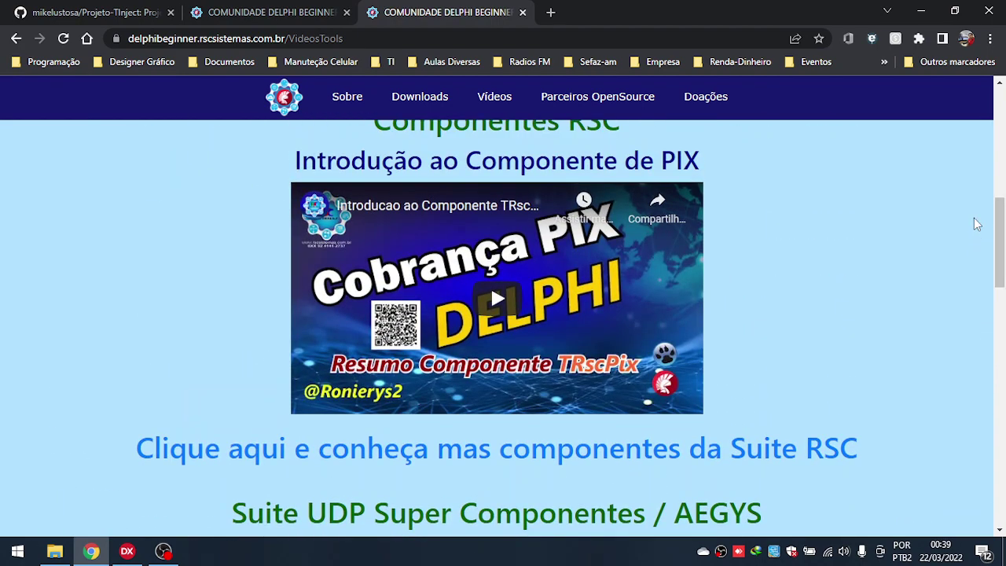
left_click(930, 11)
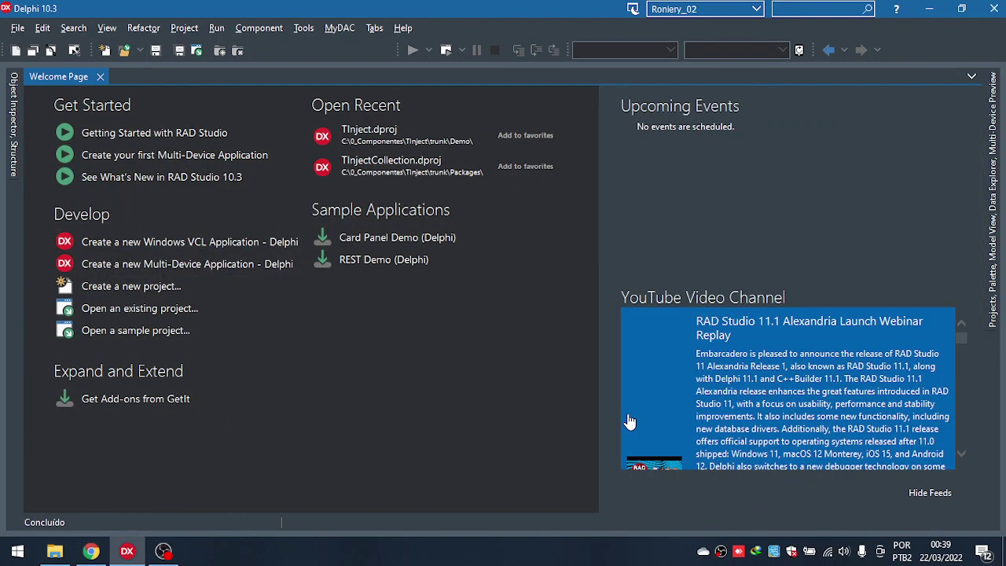
Open the IDE options in Delphi at the Library settings for the Delphi language.
left_click(296, 29)
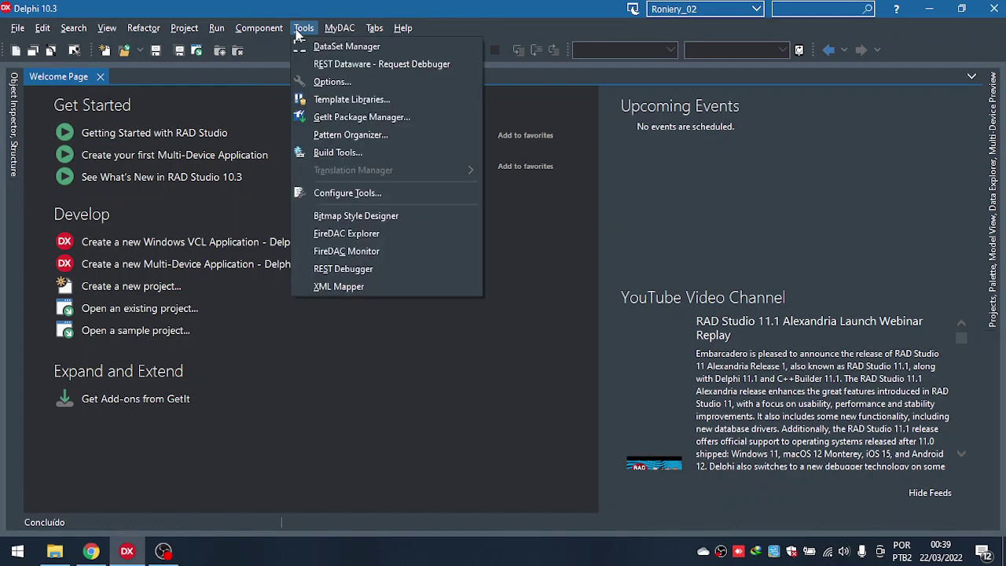
left_click(315, 84)
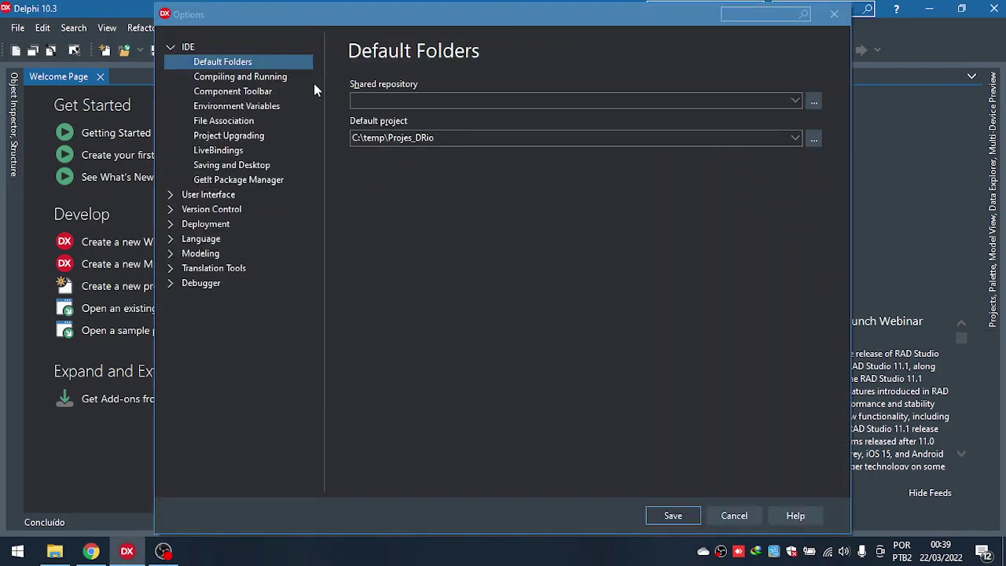
left_click(183, 241)
left_click(182, 268)
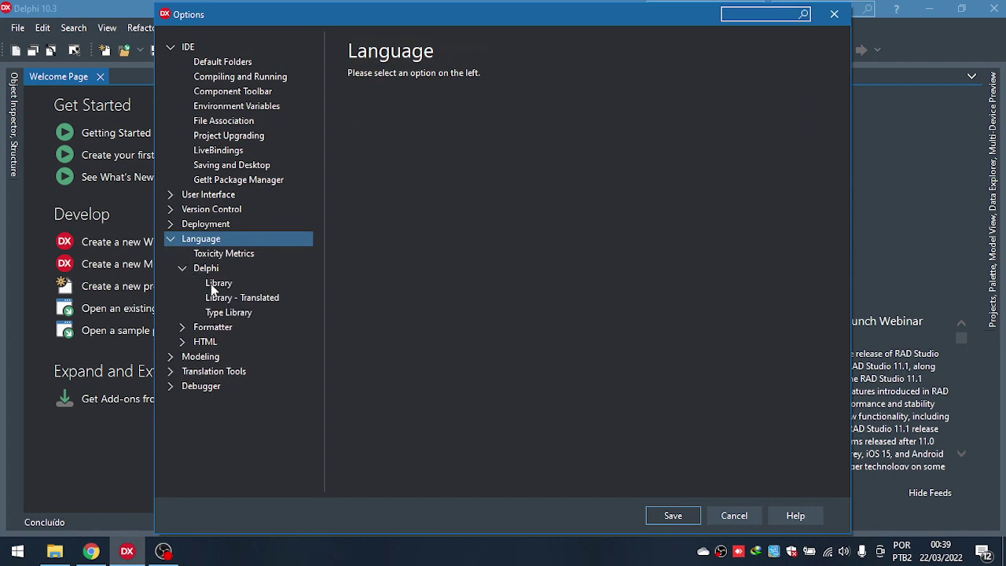
left_click(214, 284)
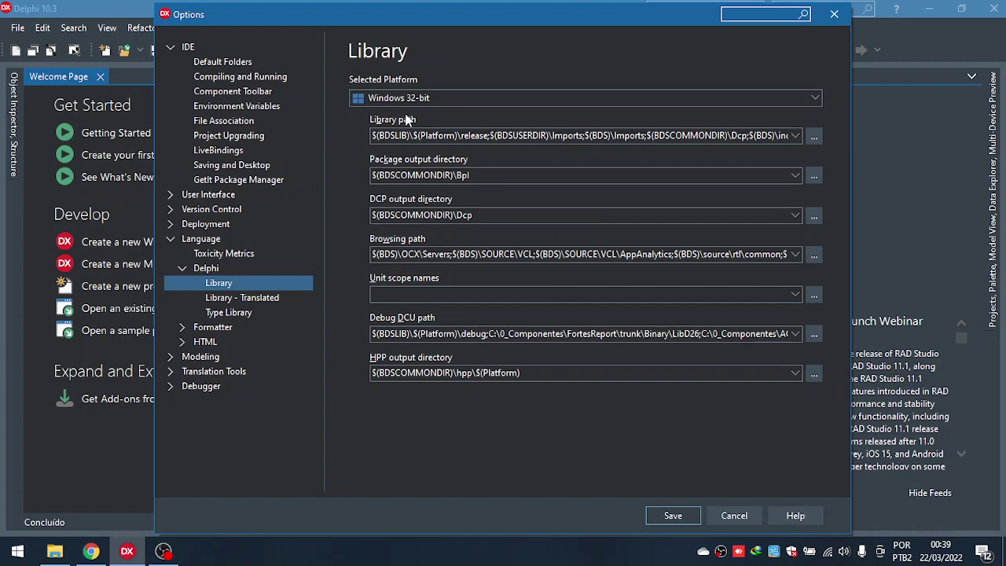
Open the Windows 32-bit Library path directory list and bring its TInject entries into view.
left_click(813, 136)
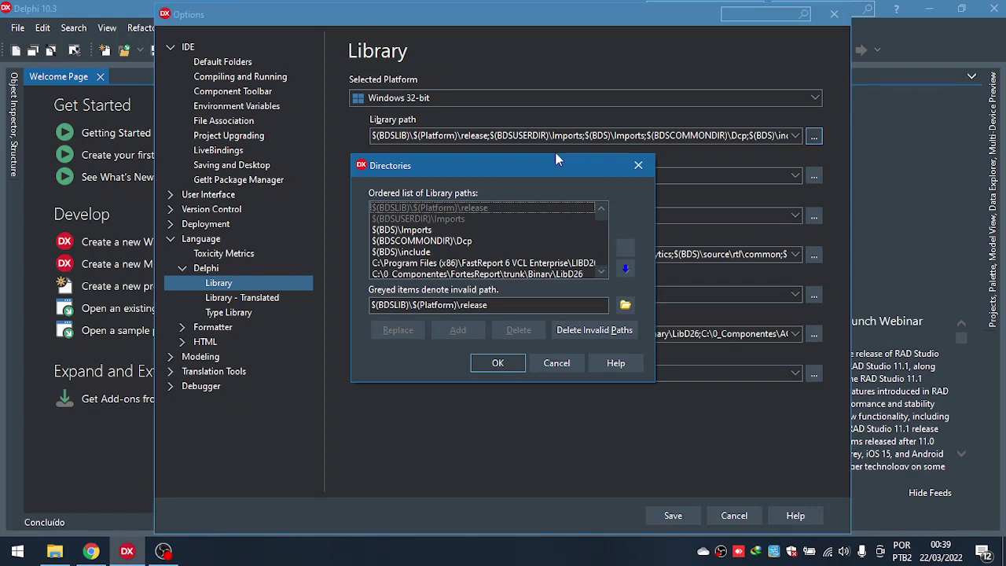
left_click_drag(555, 155, 540, 17)
left_click_drag(598, 84, 603, 246)
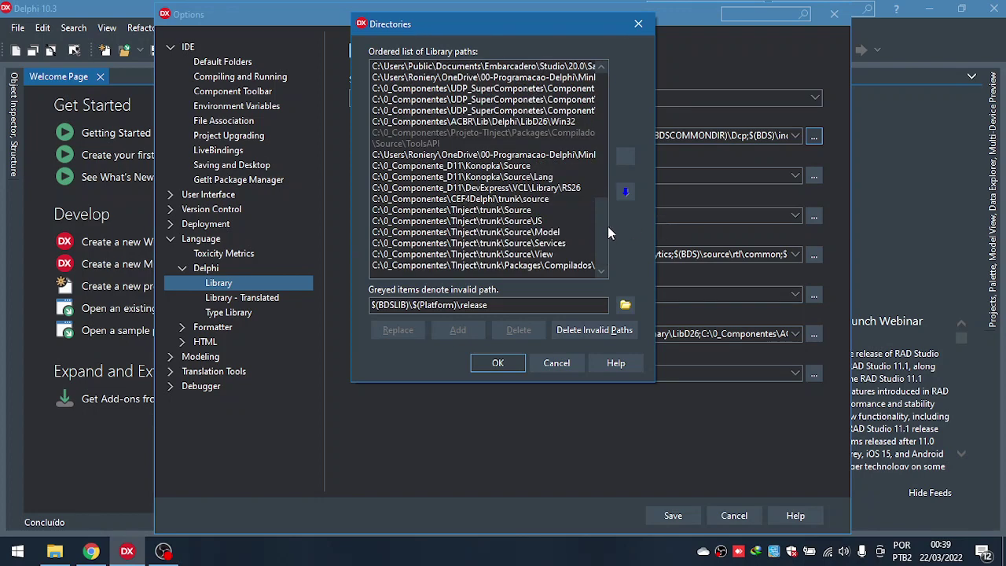
Point out the TInject library paths one by one: Source, Source\JS, Source\Model, Source\Services, Source\View and Packages\Compilados.
left_click(487, 222)
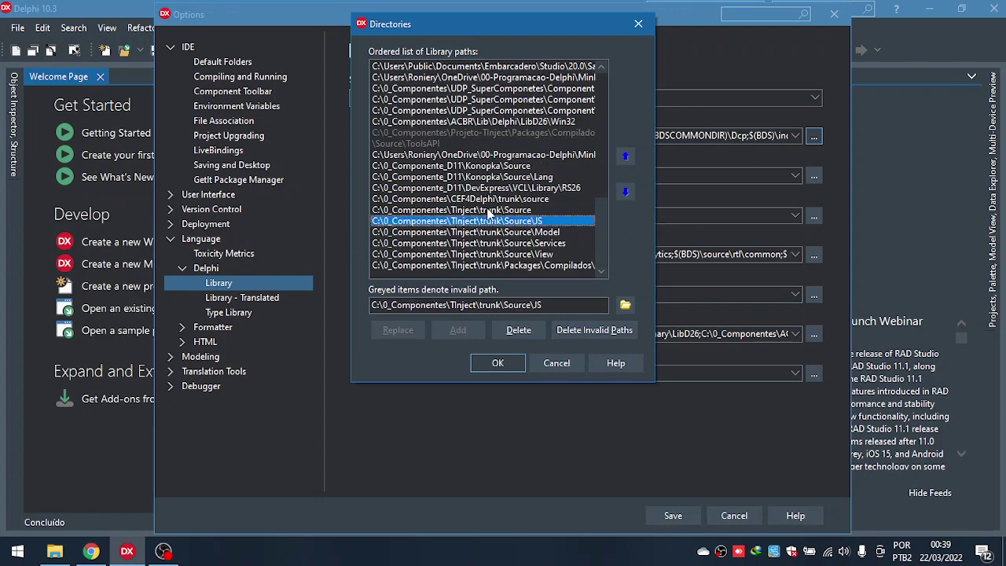
left_click(489, 210)
left_click(488, 221)
left_click(524, 210)
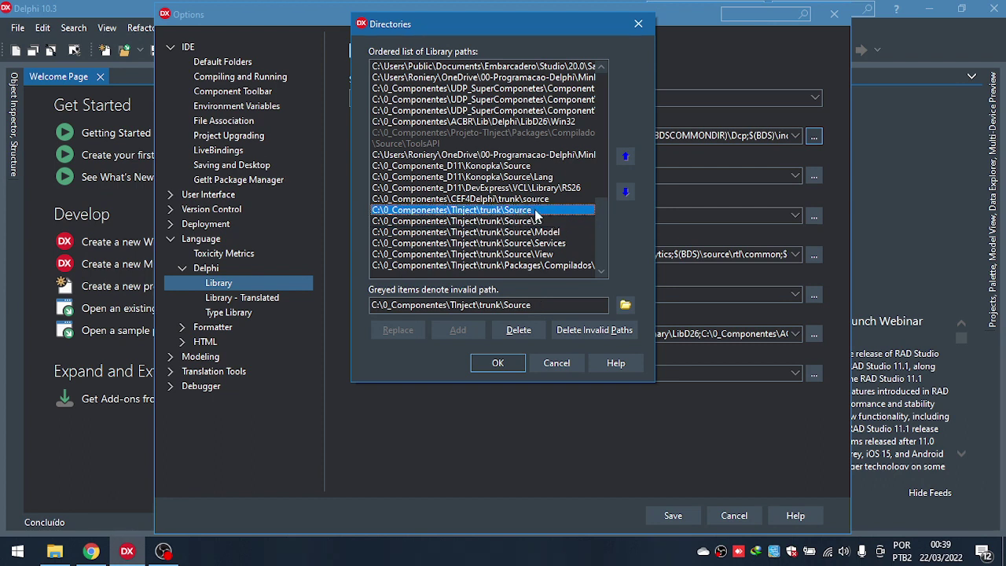
left_click(549, 223)
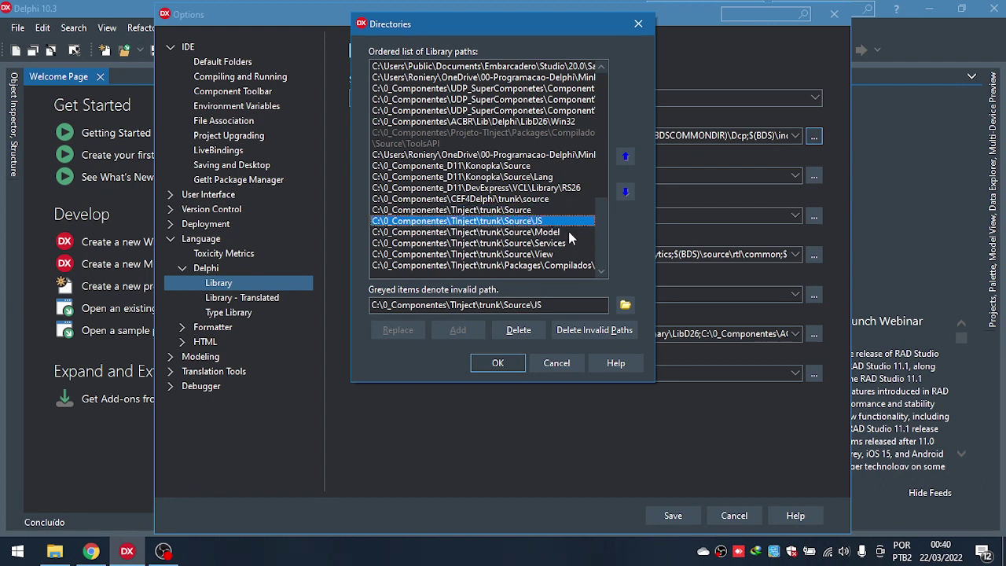
left_click(567, 233)
left_click(563, 245)
left_click(558, 255)
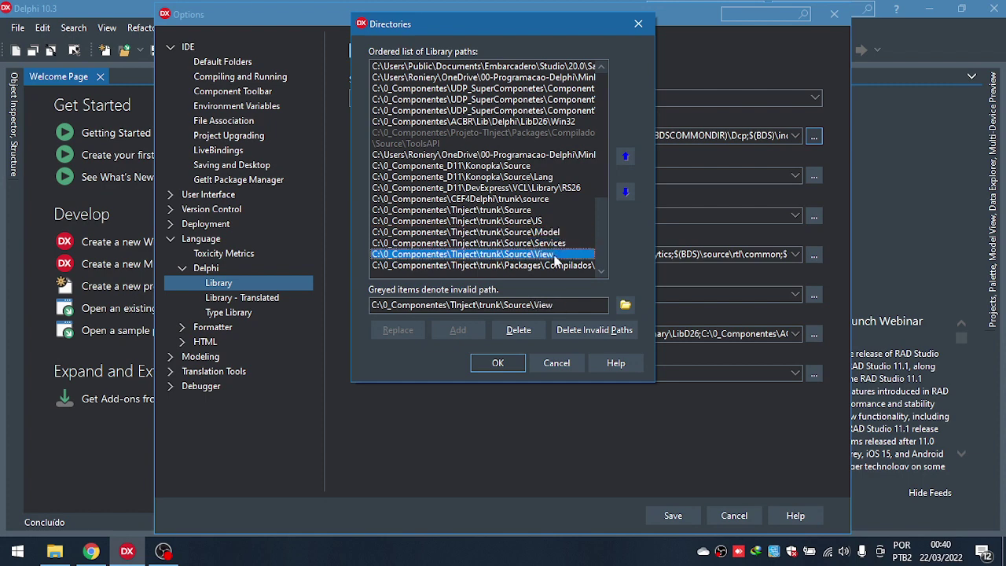
left_click(542, 266)
left_click(568, 304)
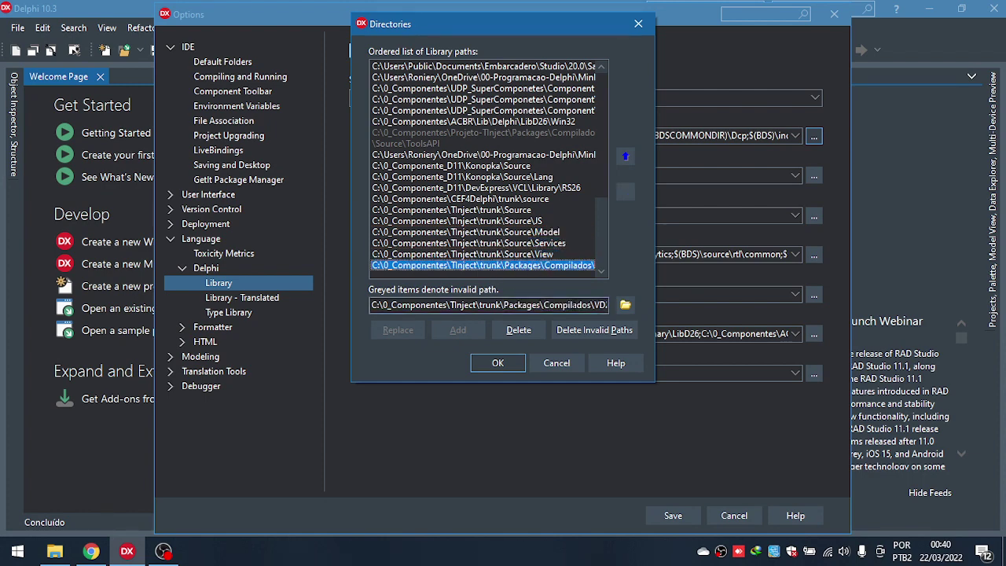
Choose the folder TInject\trunk\Packages\Compilados\VD26 for the selected library path entry and accept the directory list.
left_click(621, 307)
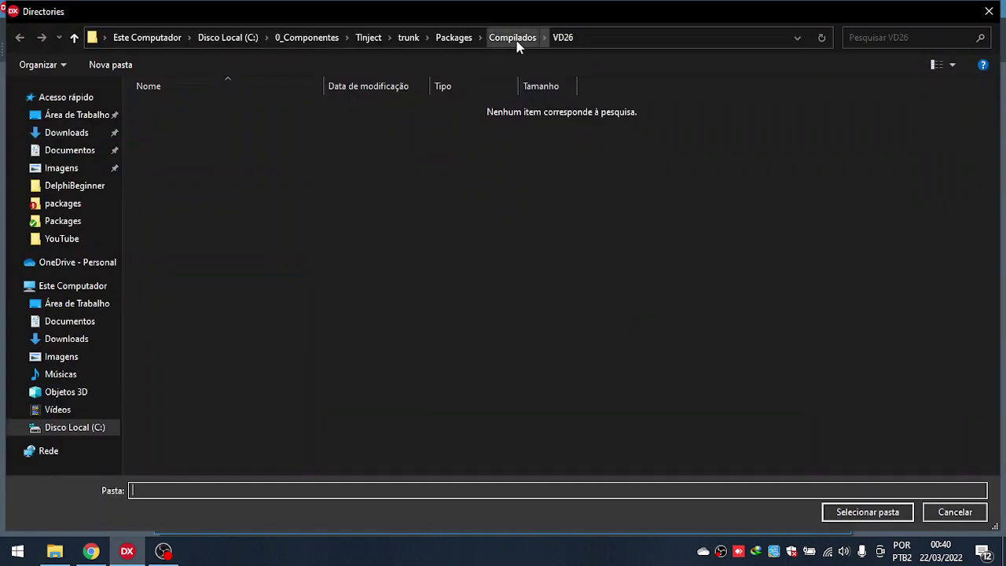
left_click(454, 38)
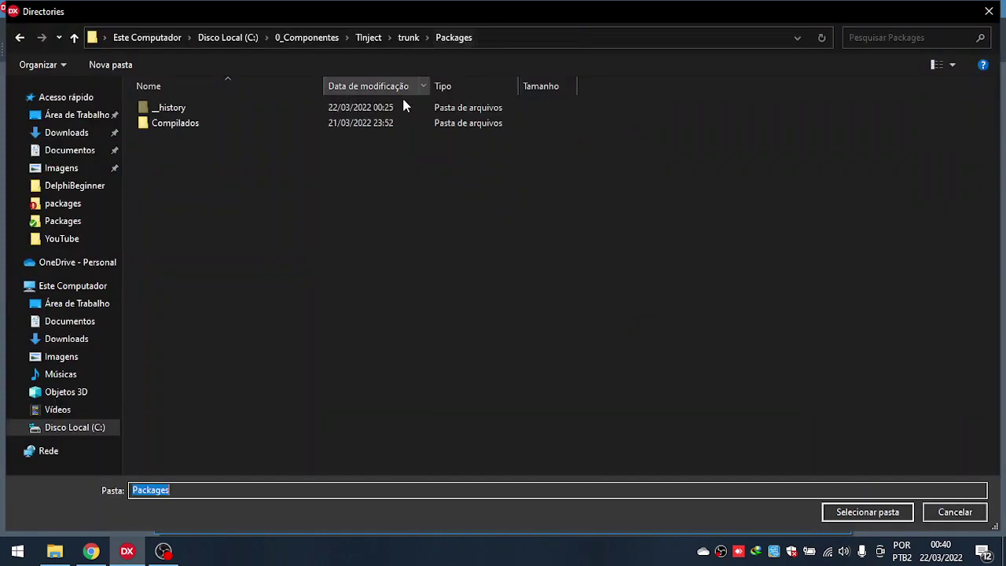
left_click(180, 129)
left_click(409, 38)
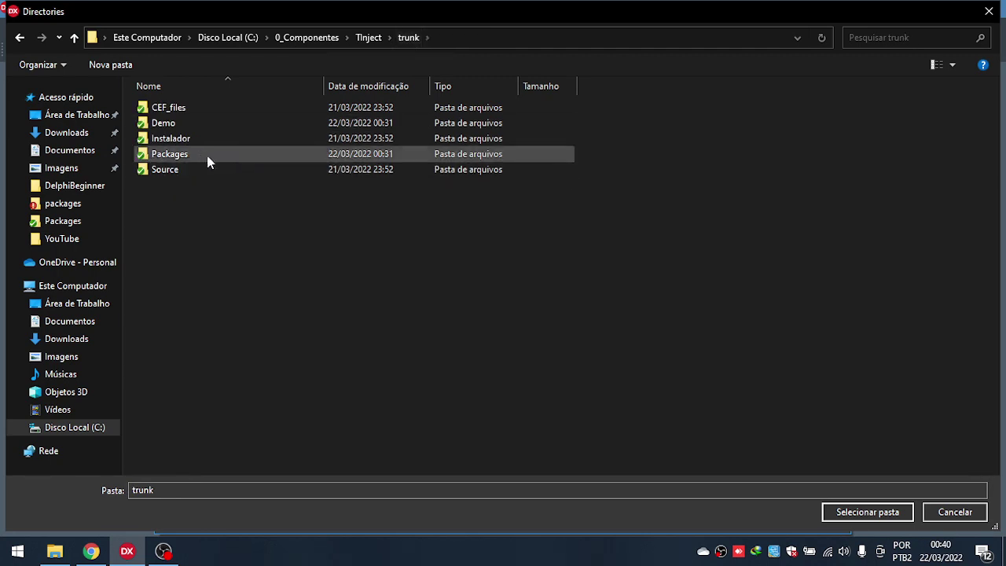
double_click(197, 156)
double_click(200, 128)
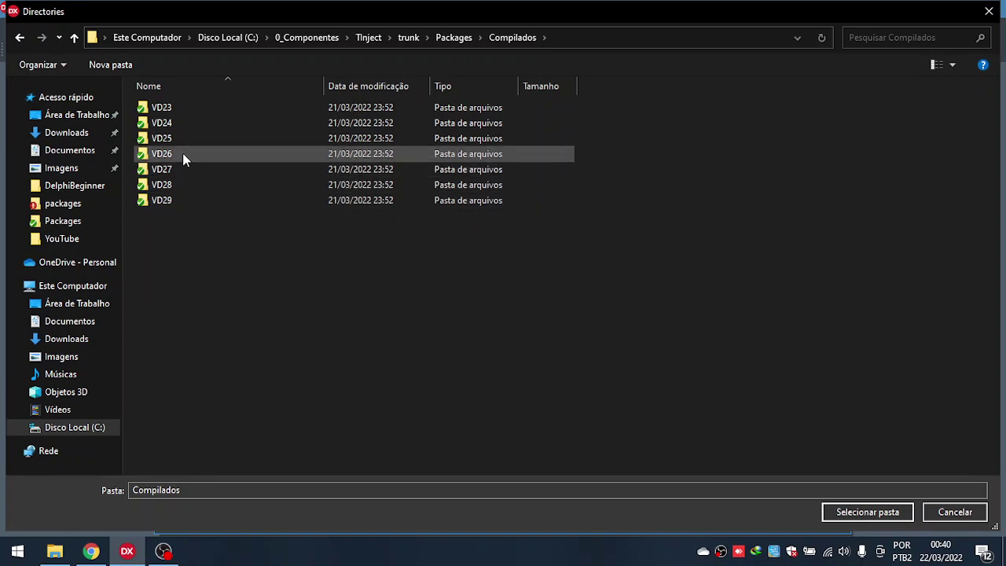
double_click(180, 157)
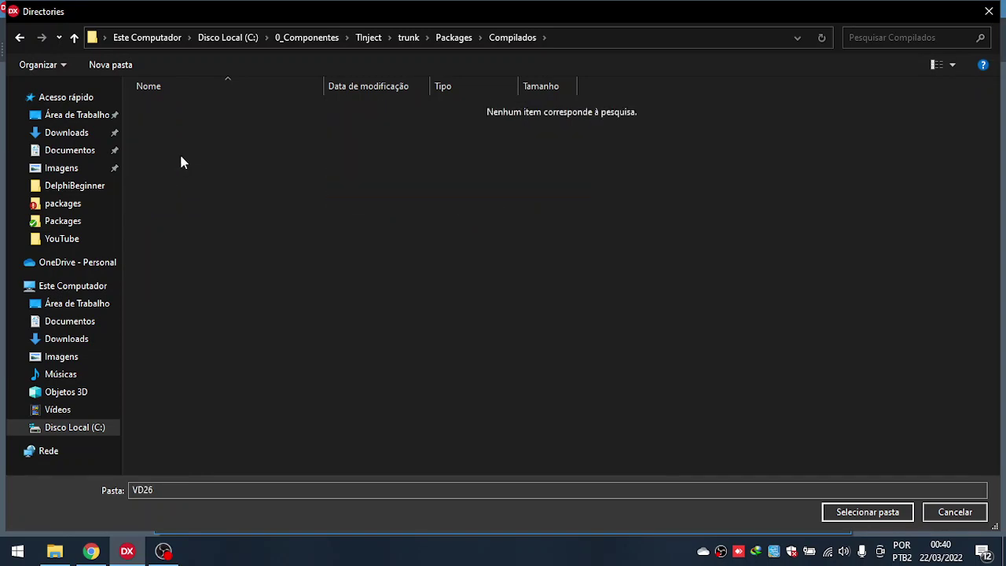
left_click(852, 513)
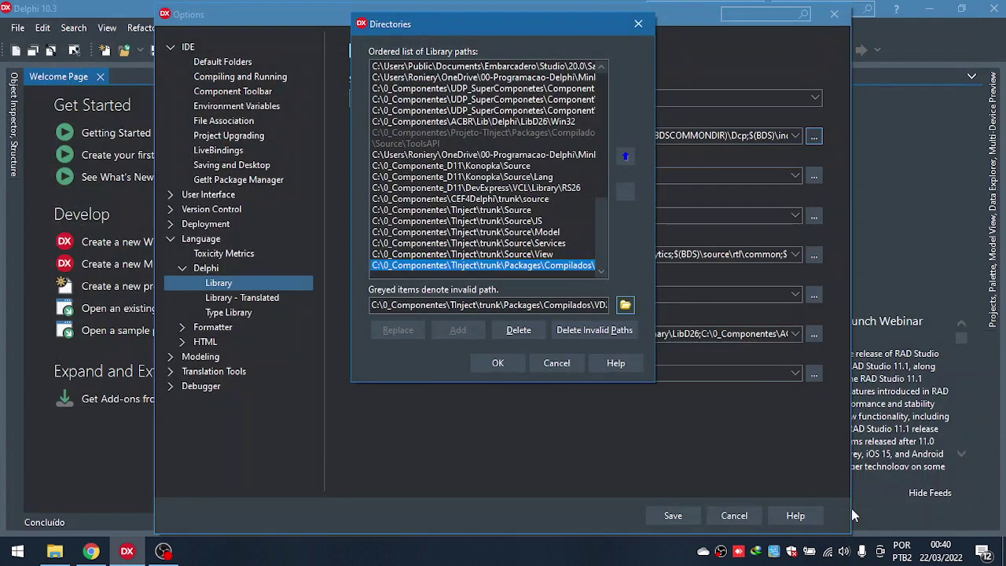
left_click(503, 365)
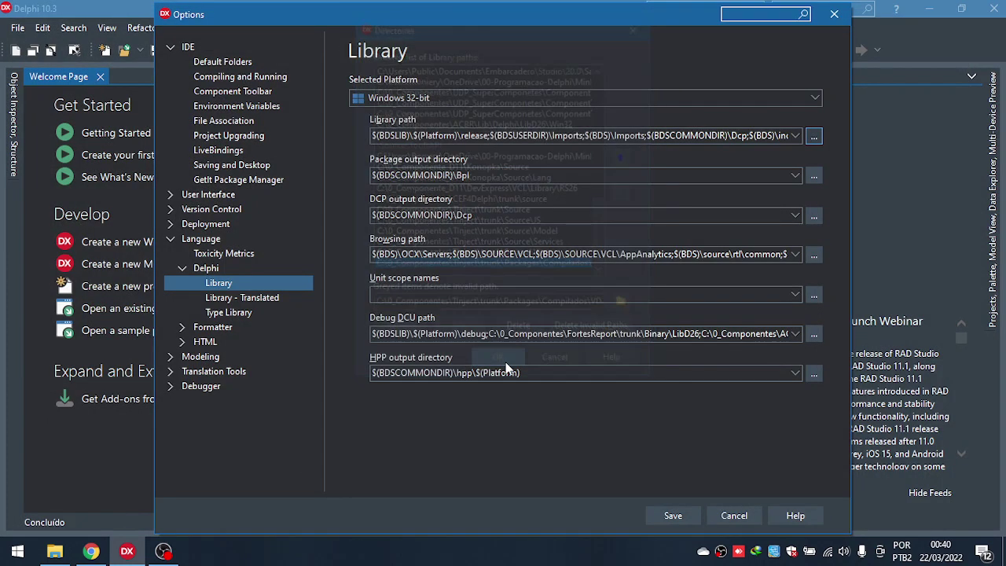
Switch the selected platform to Windows 64-bit and bring the TInject entries of its Library path list into view.
left_click(815, 98)
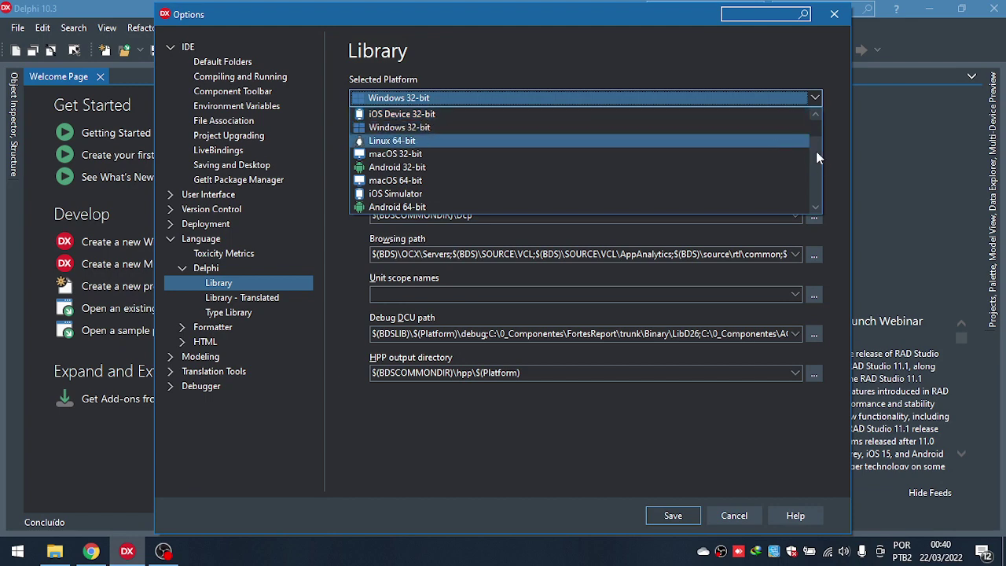
left_click(480, 124)
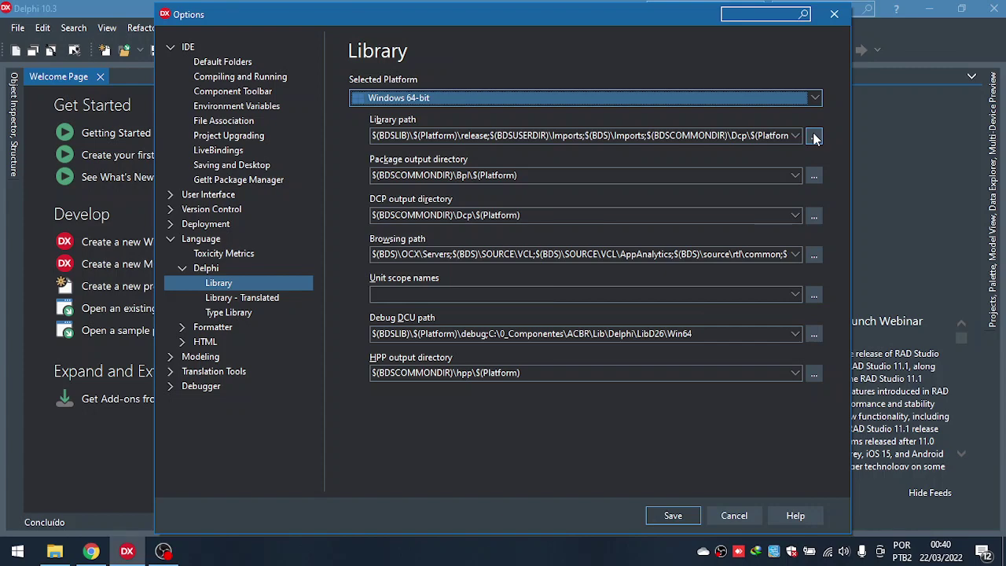
left_click(813, 136)
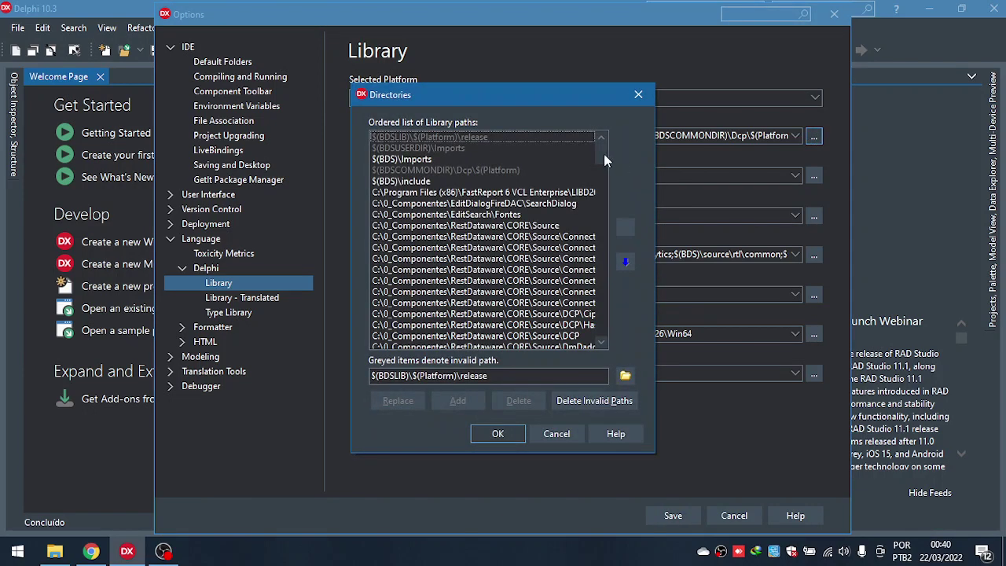
left_click_drag(603, 153, 604, 340)
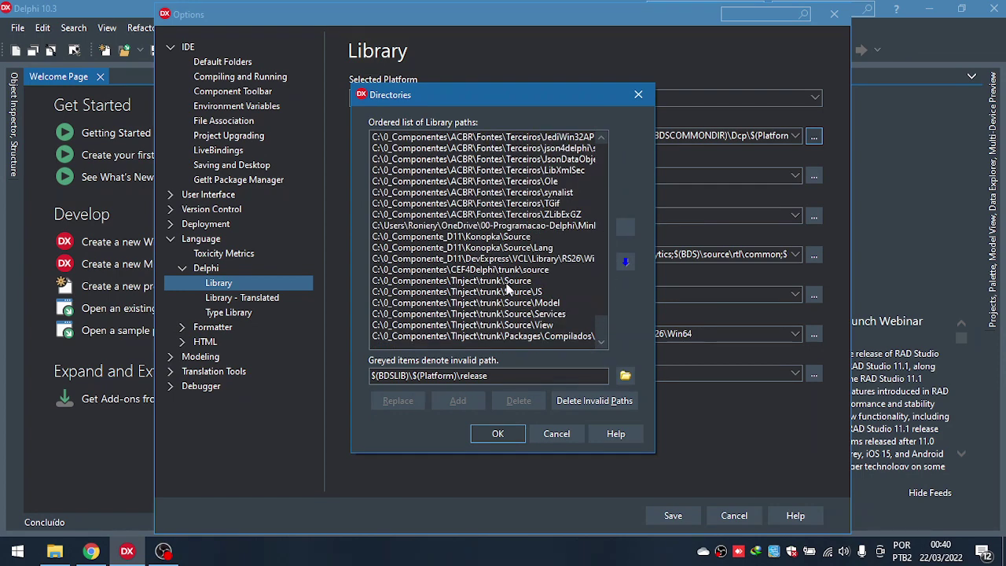
Check the 64-bit TInject paths from Source to Packages\Compilados\VD26, then accept the directory list and save the IDE options.
left_click(509, 283)
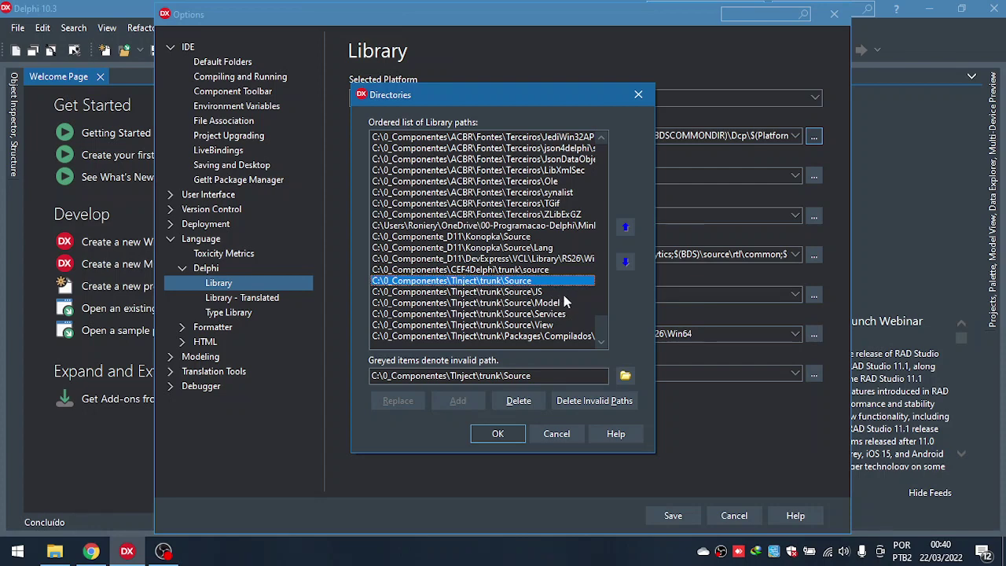
left_click(566, 336)
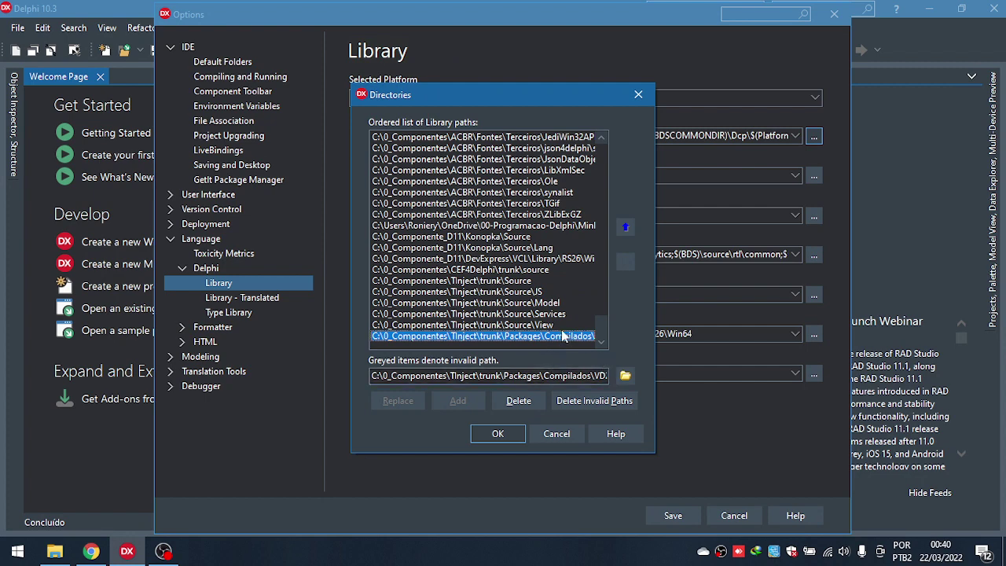
left_click(549, 376)
key("End")
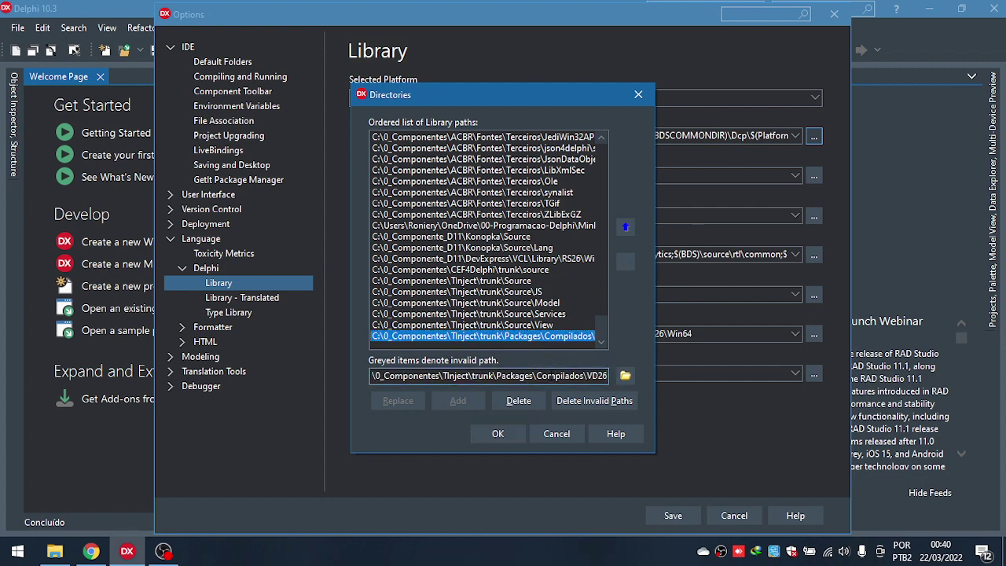
left_click(506, 433)
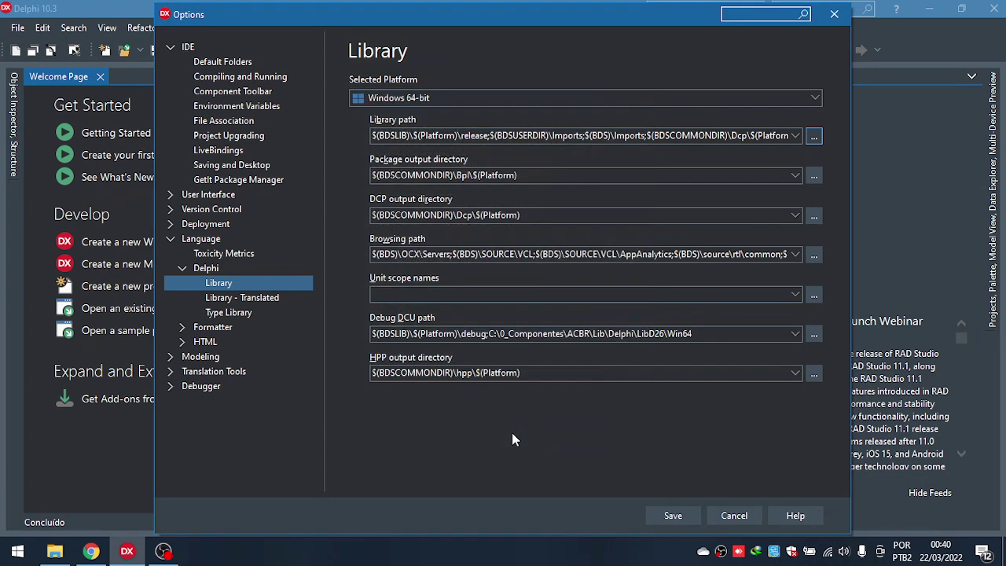
left_click(673, 515)
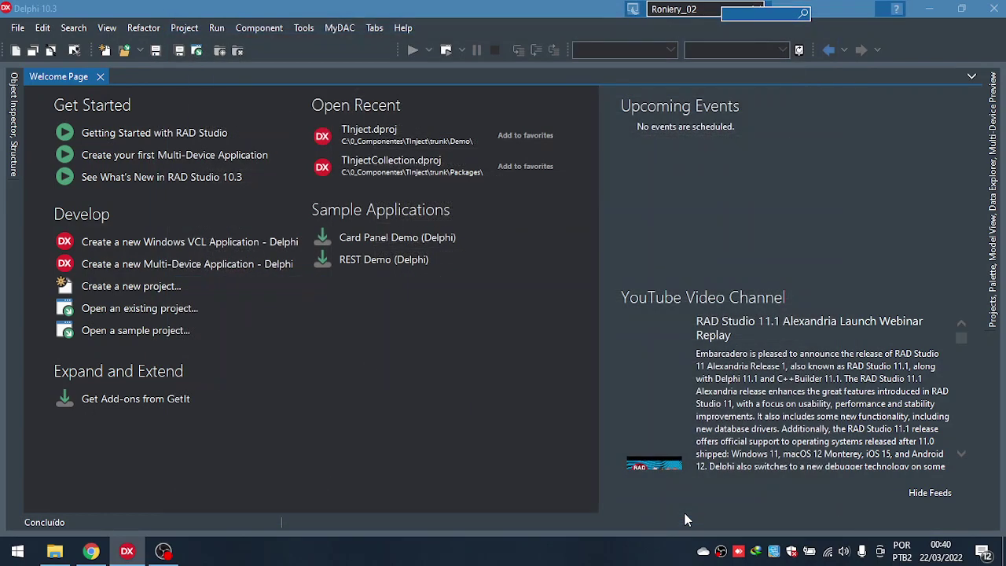
Open the project TInjectCollection.dproj from C:\0_Componentes\TInject\trunk\Packages.
left_click(197, 51)
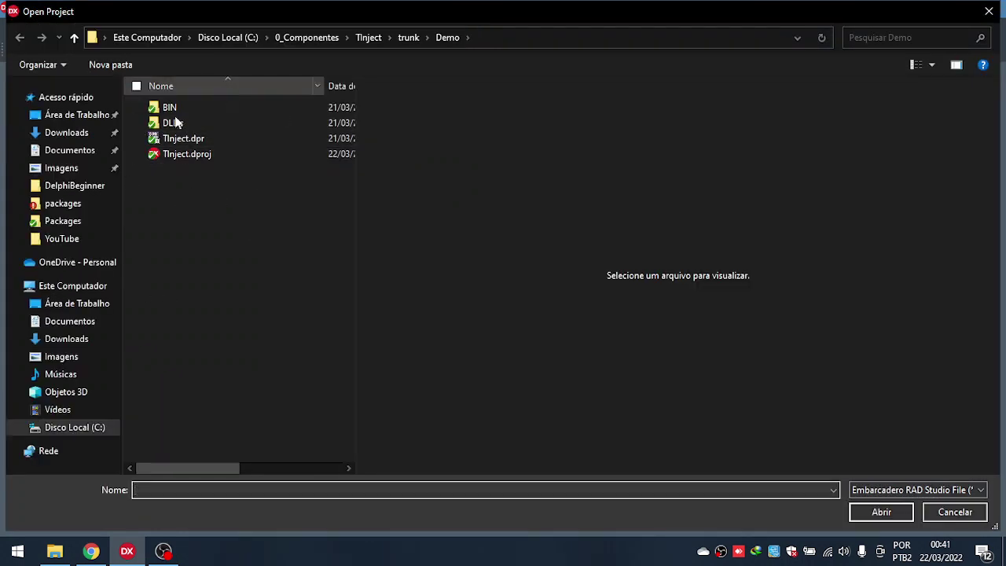
left_click(408, 37)
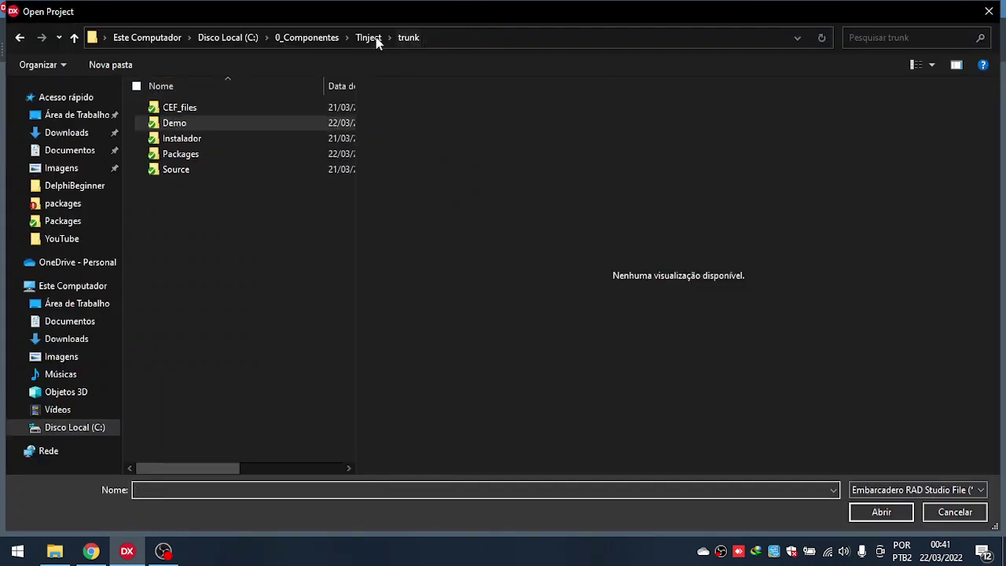
double_click(192, 160)
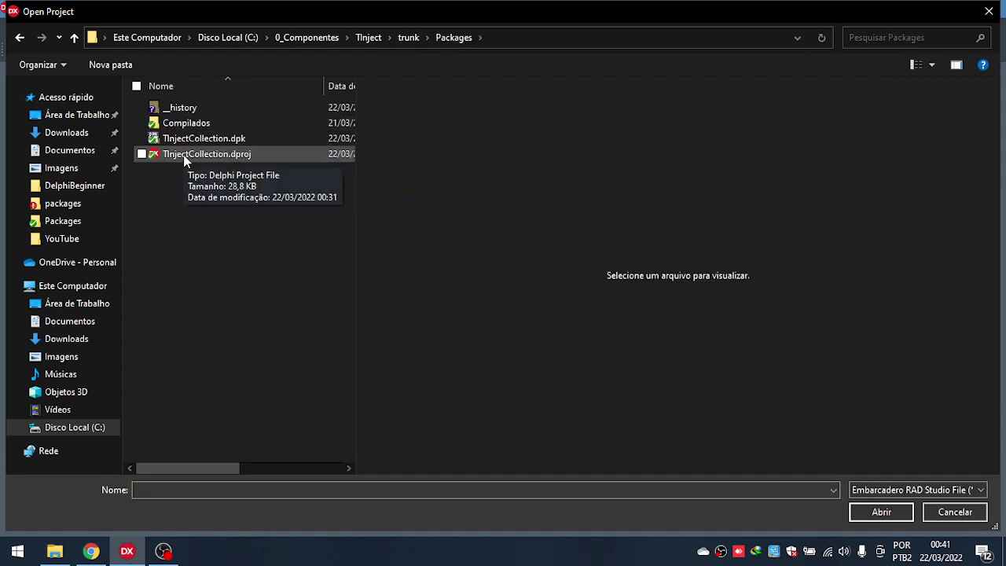
double_click(184, 157)
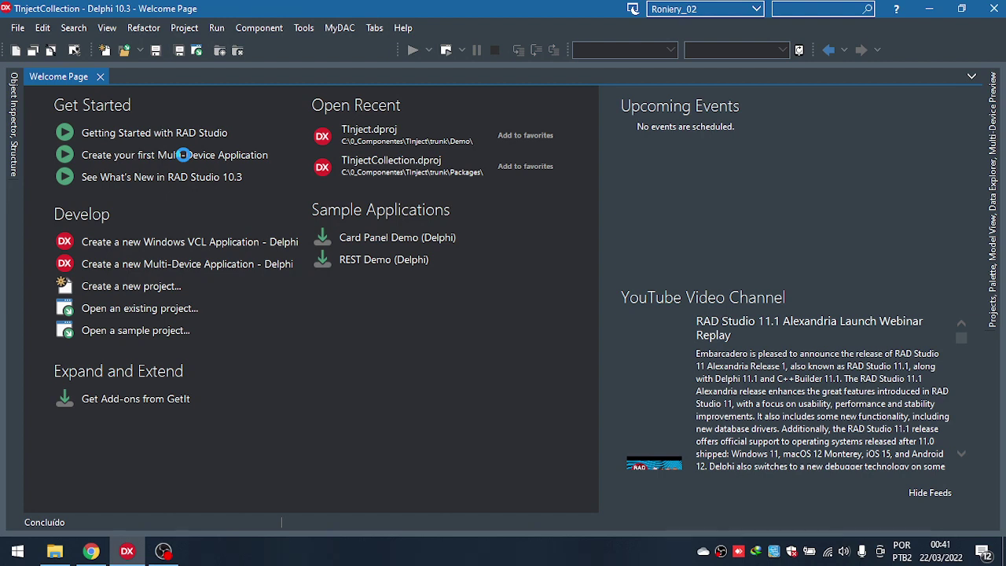
Keep the auto-hidden side pane permanently docked and show the Projects view in it.
left_click(994, 137)
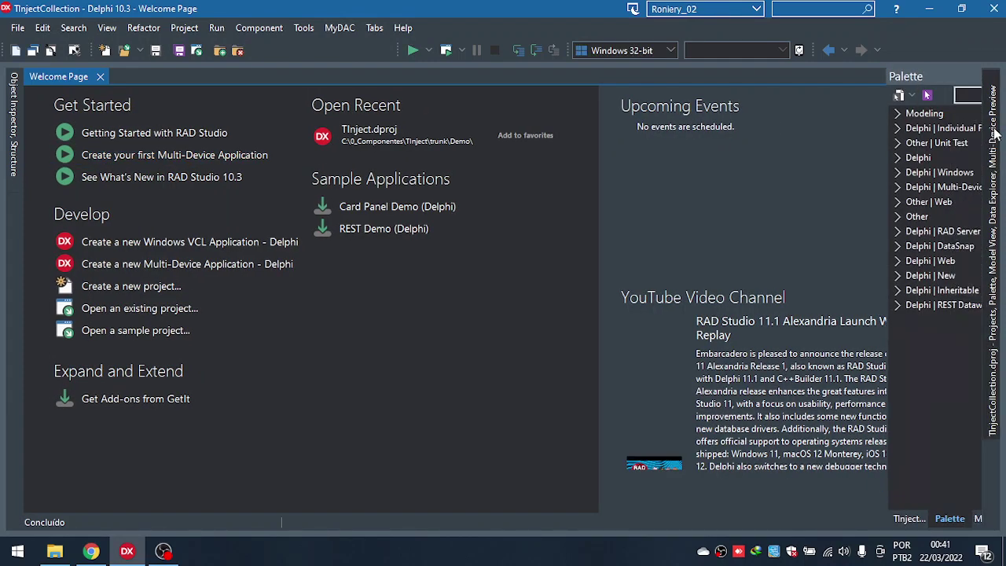
left_click(957, 77)
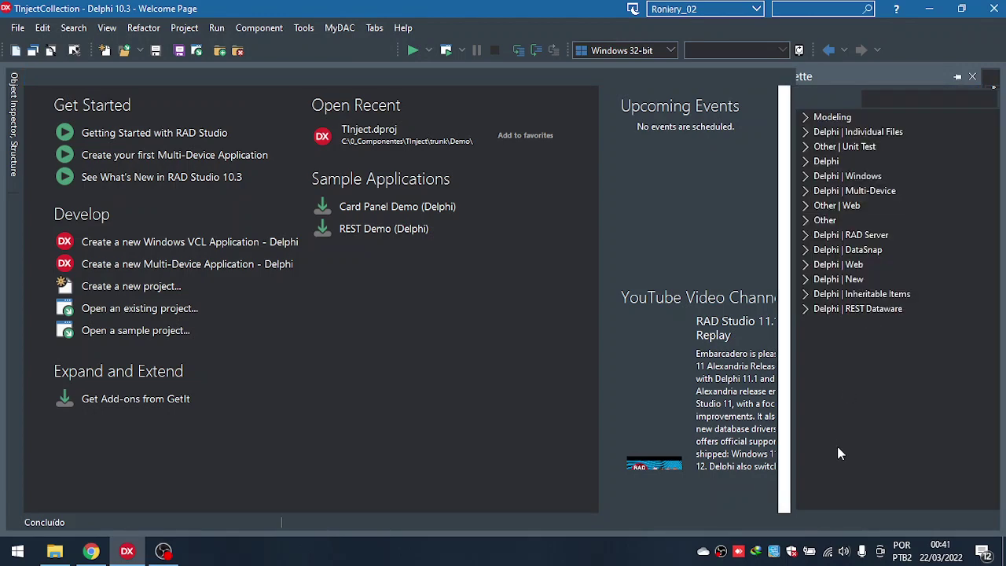
left_click(816, 518)
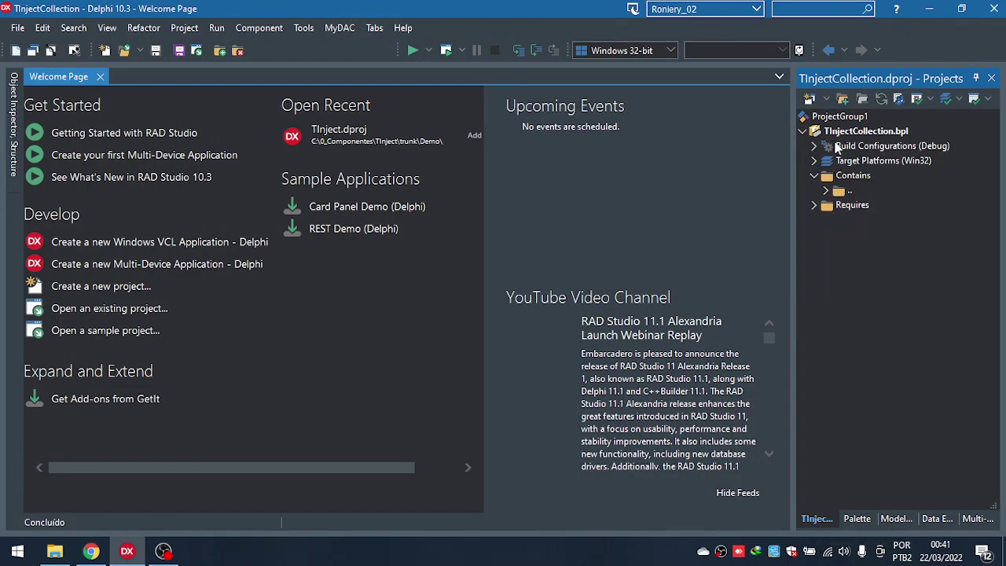
View the source of the TInjectCollection.bpl package and select the CEF4Delphi entry in its list of required packages.
left_click(831, 133)
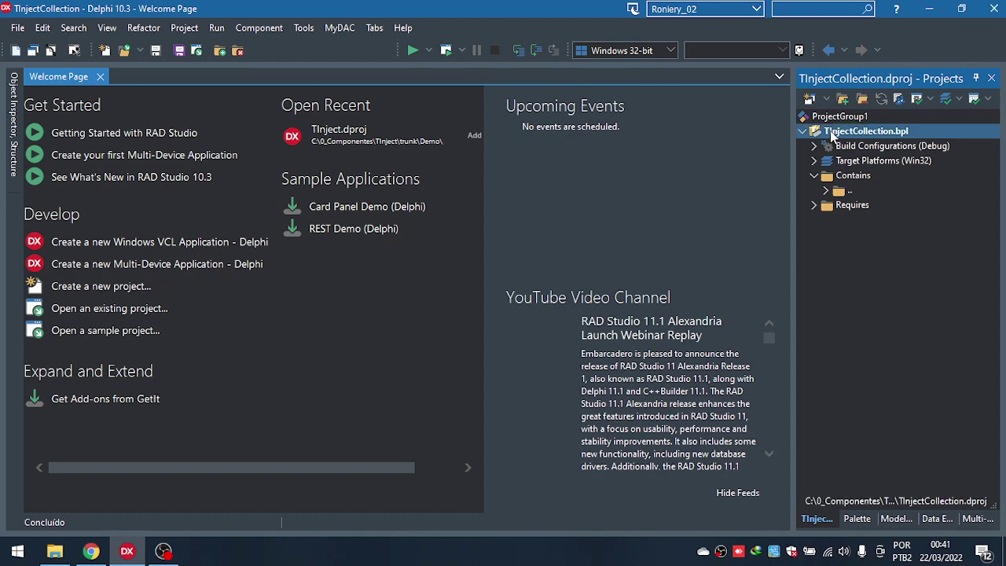
right_click(831, 134)
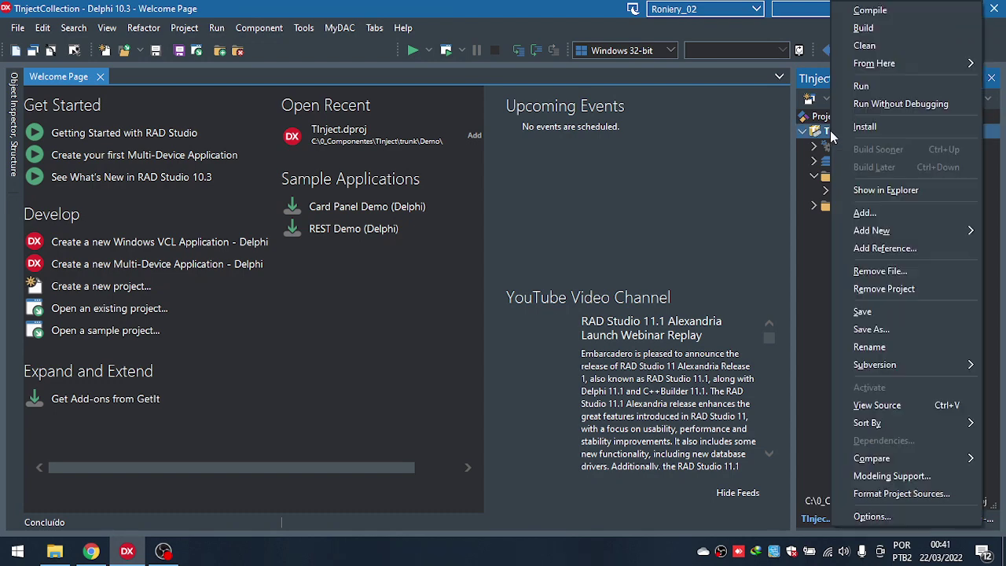
left_click(904, 403)
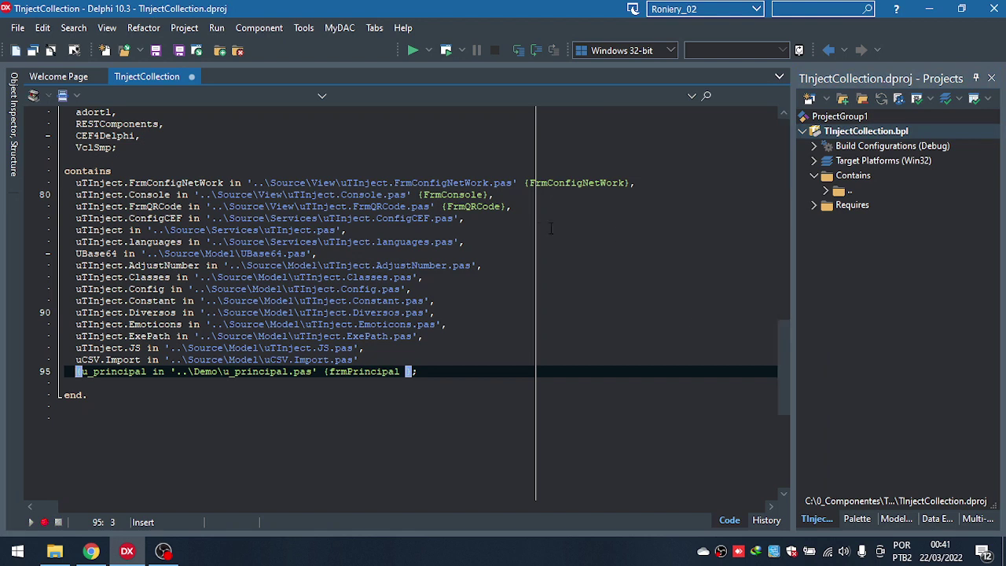
left_click_drag(787, 345, 783, 294)
double_click(94, 324)
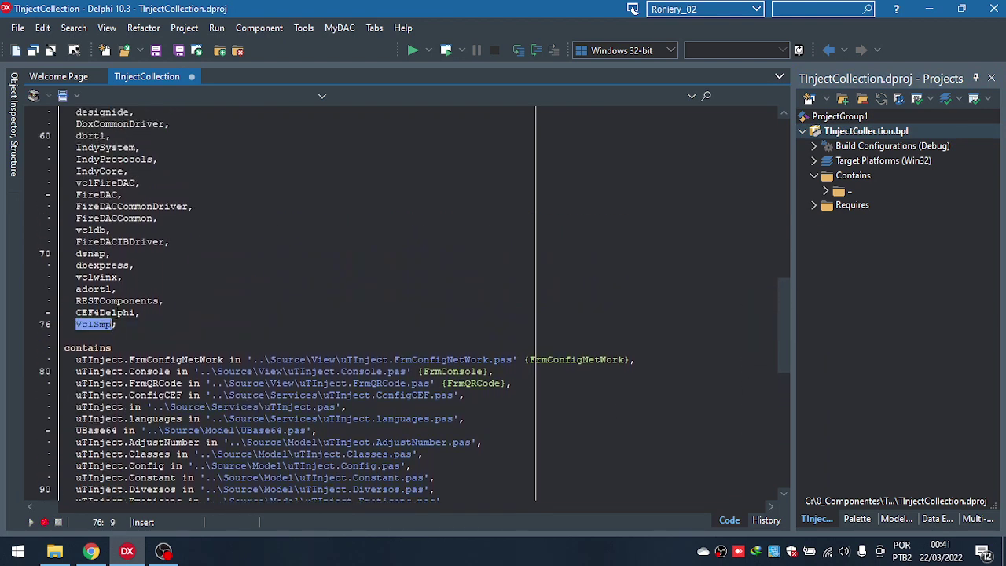
left_click(117, 314)
double_click(116, 313)
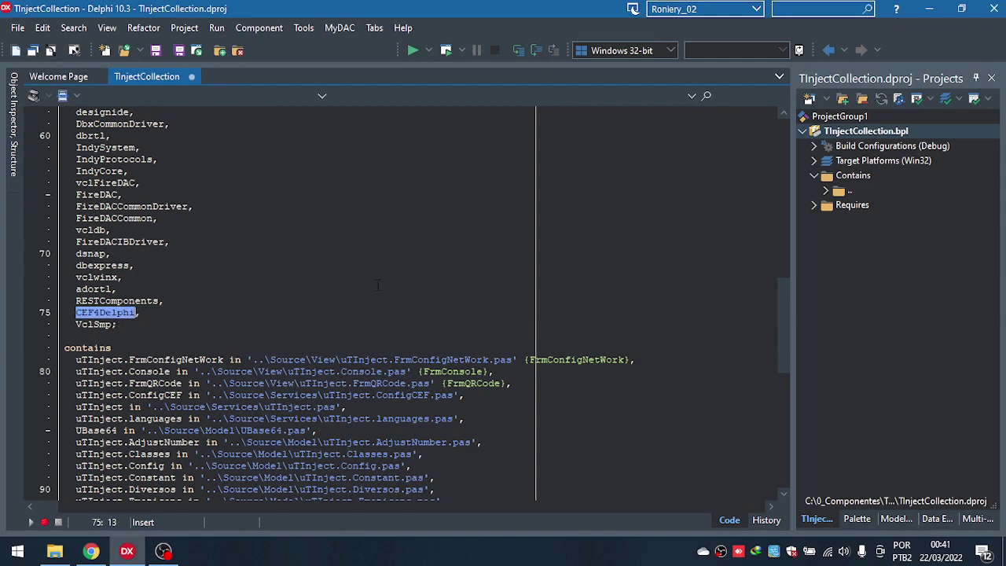
Switch to File Explorer and browse to C:\0_Componentes\CEF4Delphi\trunk\packages.
left_click(54, 551)
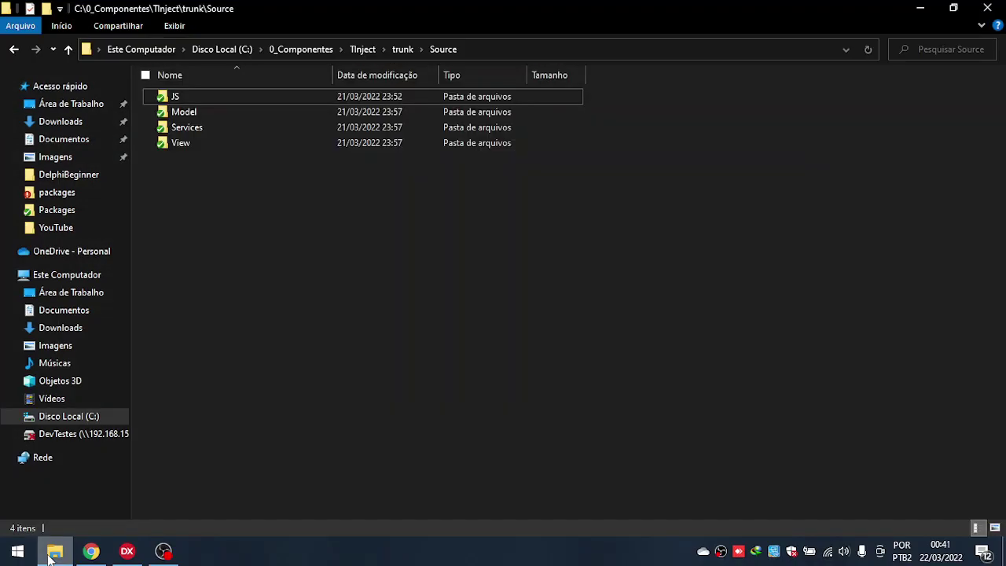
left_click(308, 50)
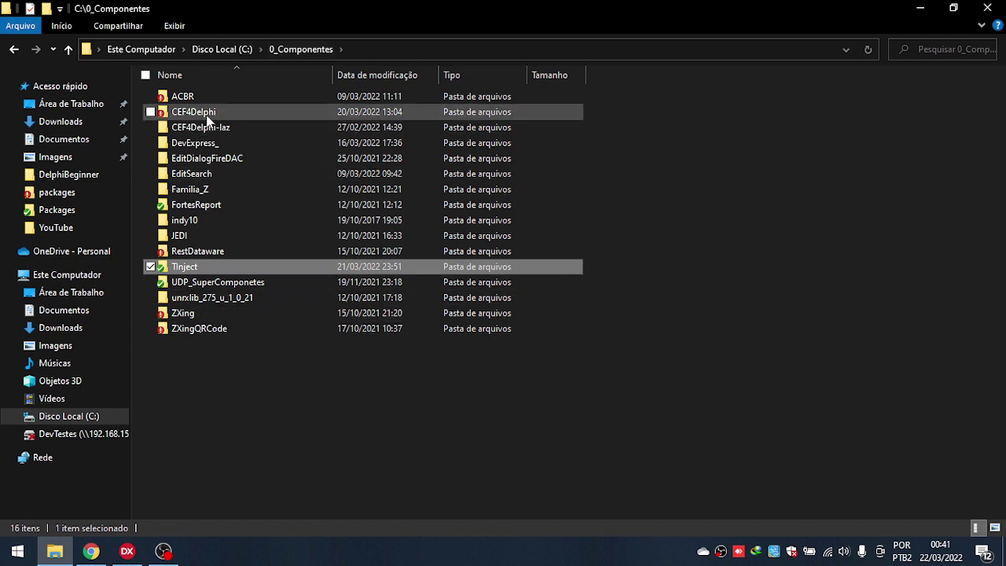
double_click(206, 115)
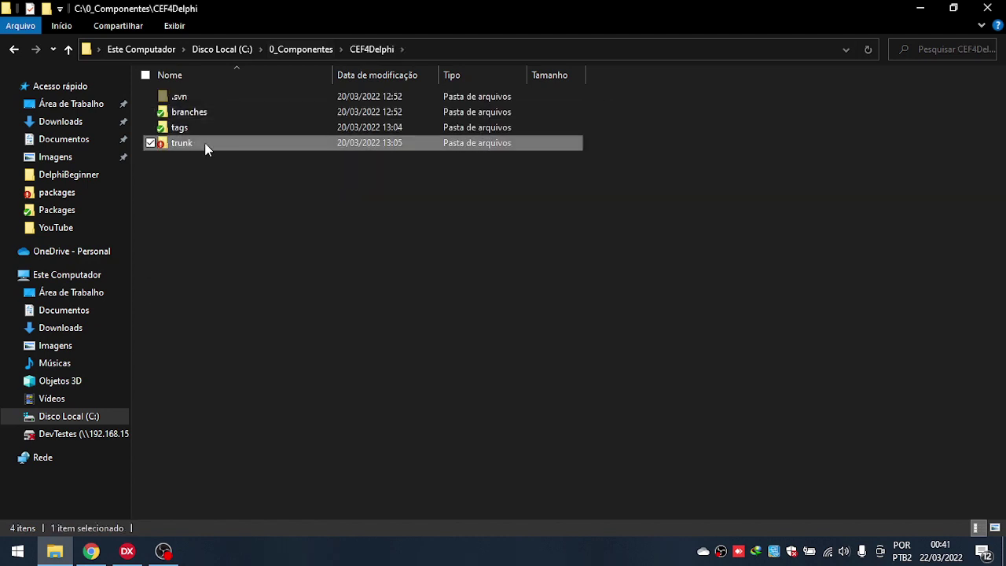
double_click(205, 147)
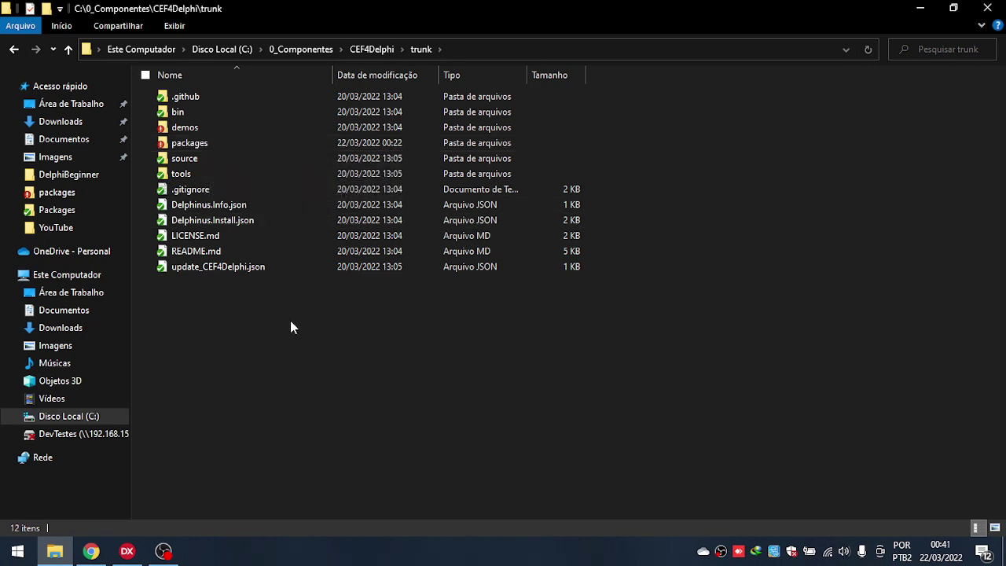
double_click(216, 146)
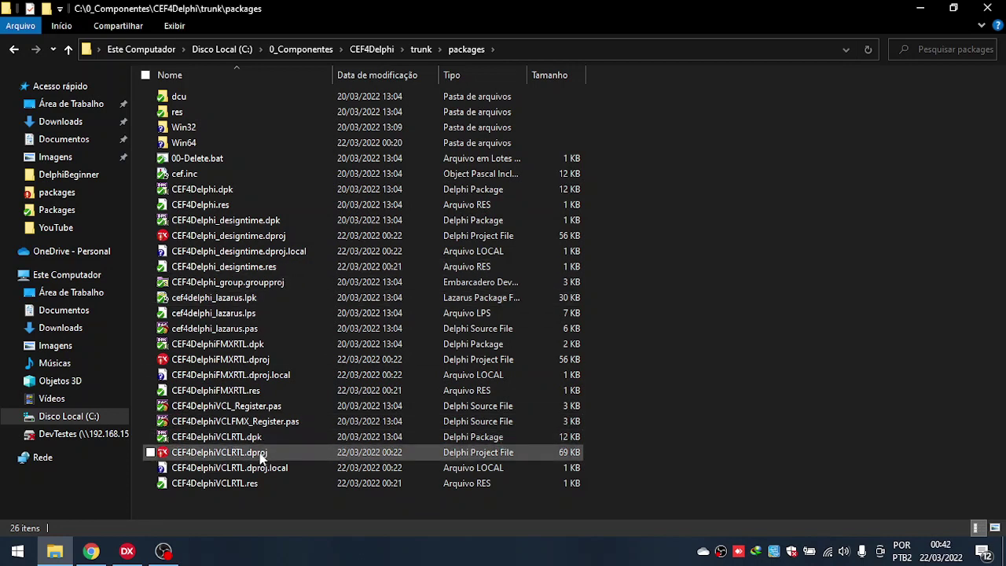
Copy the base name CEF4DelphiVCLRTL from the CEF4DelphiVCLRTL.dpk package file.
left_click(208, 283)
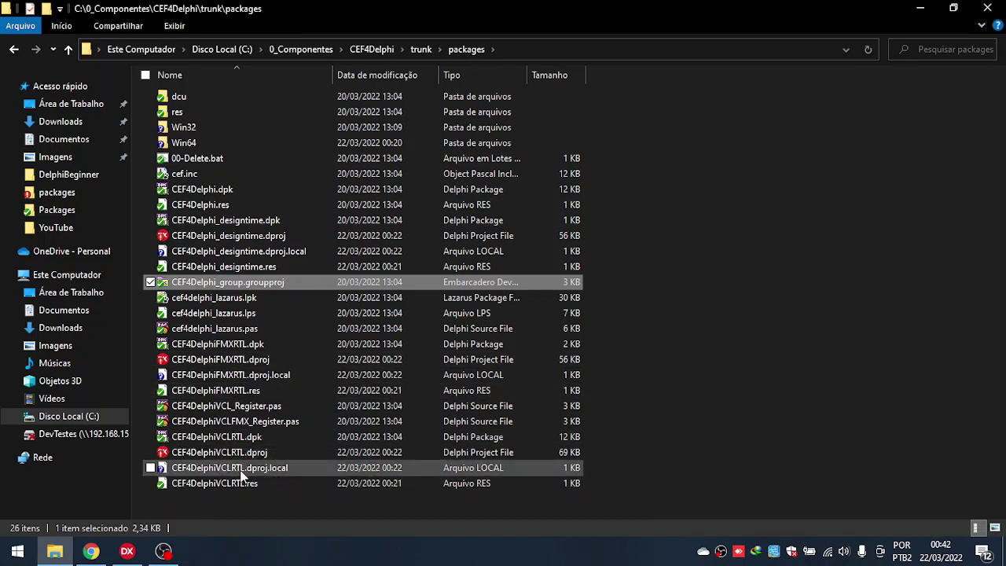
left_click(210, 438)
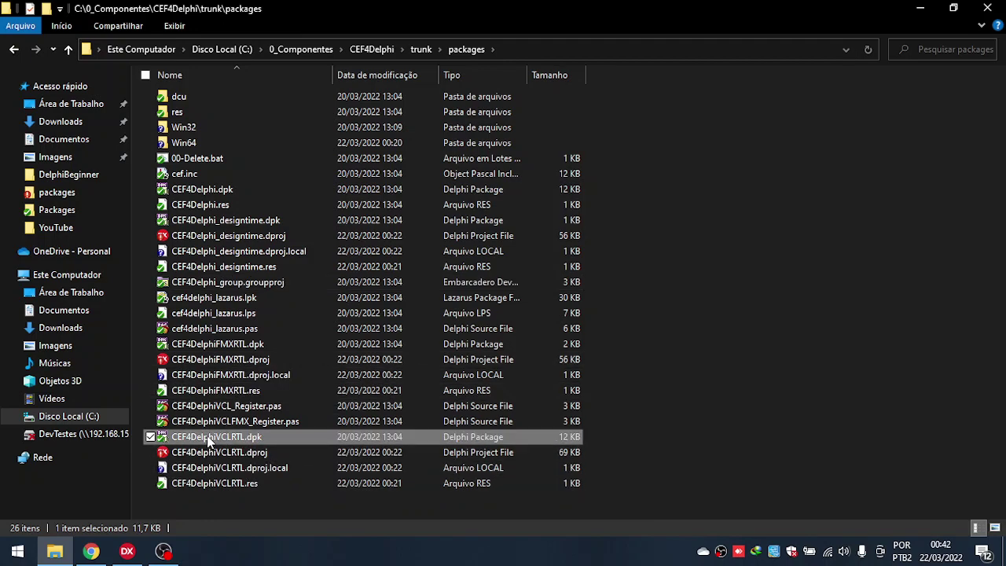
key("F2")
key("ctrl+c")
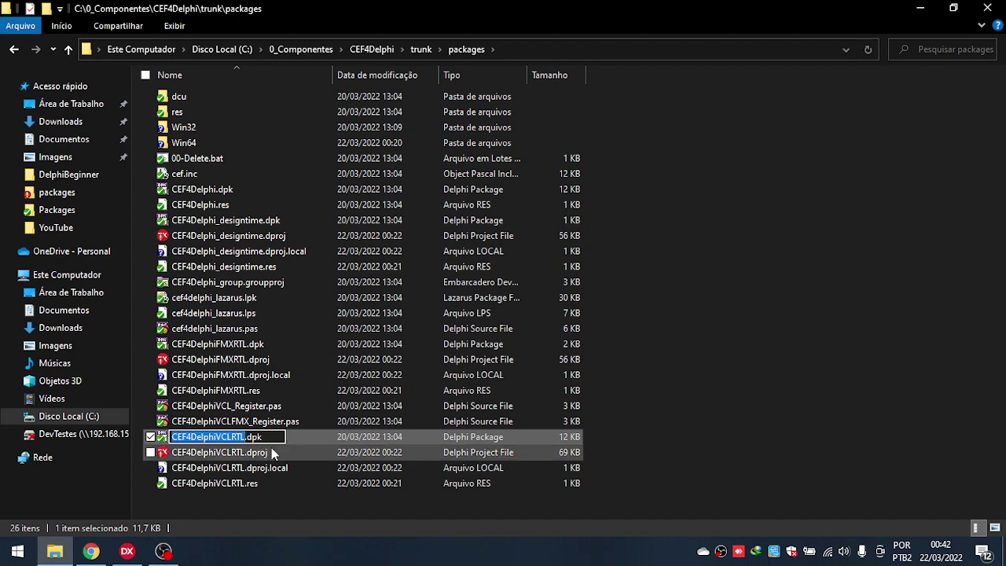
Return to Delphi, replace the required package CEF4Delphi with CEF4DelphiVCLRTL in the TInjectCollection source, and save the project.
left_click(128, 551)
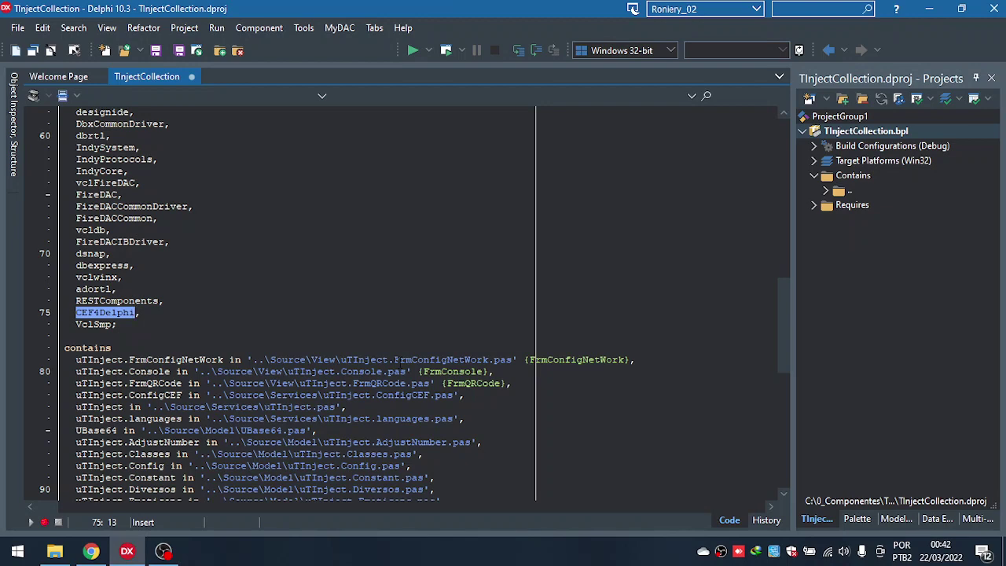
key("ctrl+v")
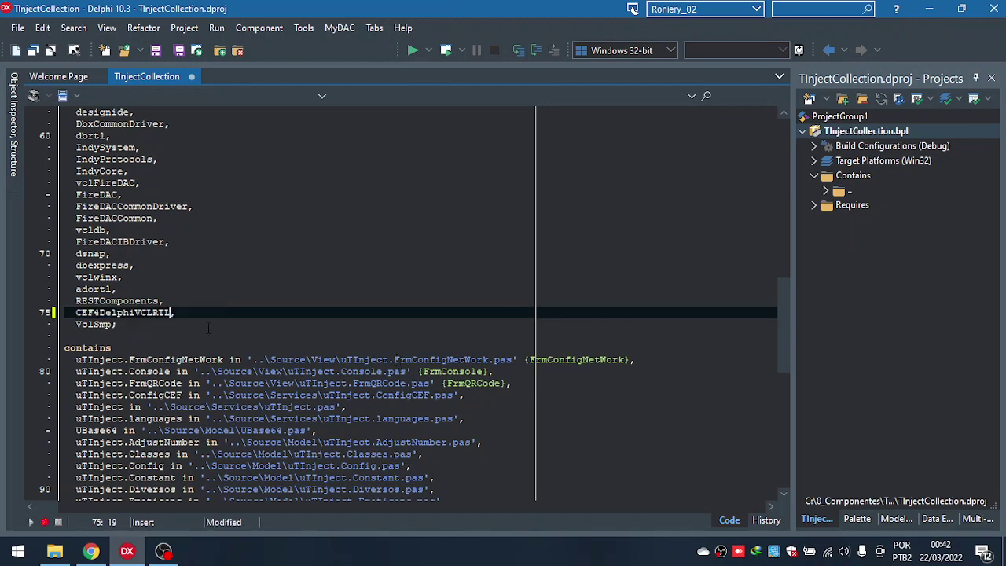
left_click(140, 300)
left_click(140, 312)
left_click(179, 50)
Set the build control to Rebuild as needed in the TInjectCollection project's description options and save them.
left_click(190, 32)
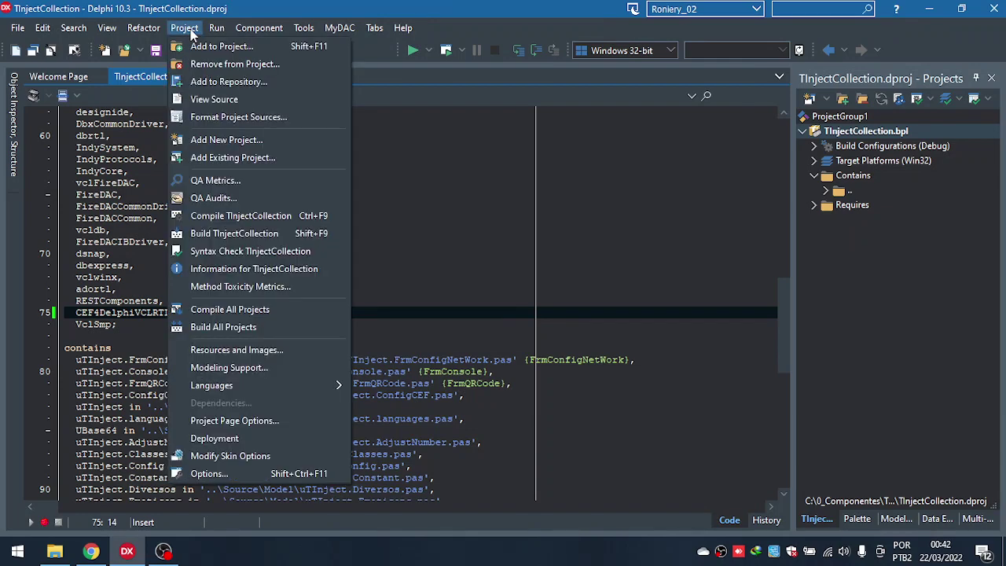
left_click(218, 475)
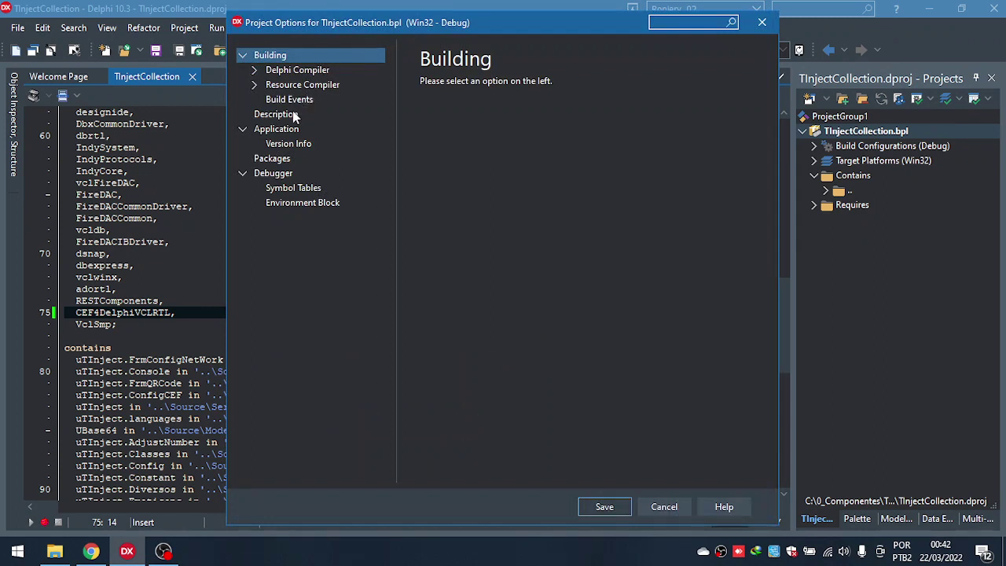
left_click(281, 116)
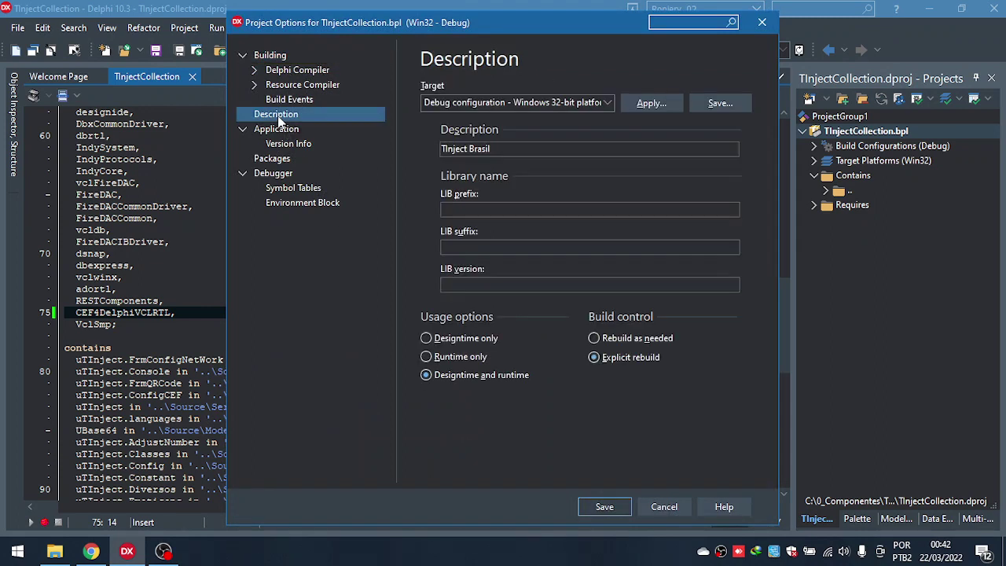
left_click(607, 344)
left_click(599, 505)
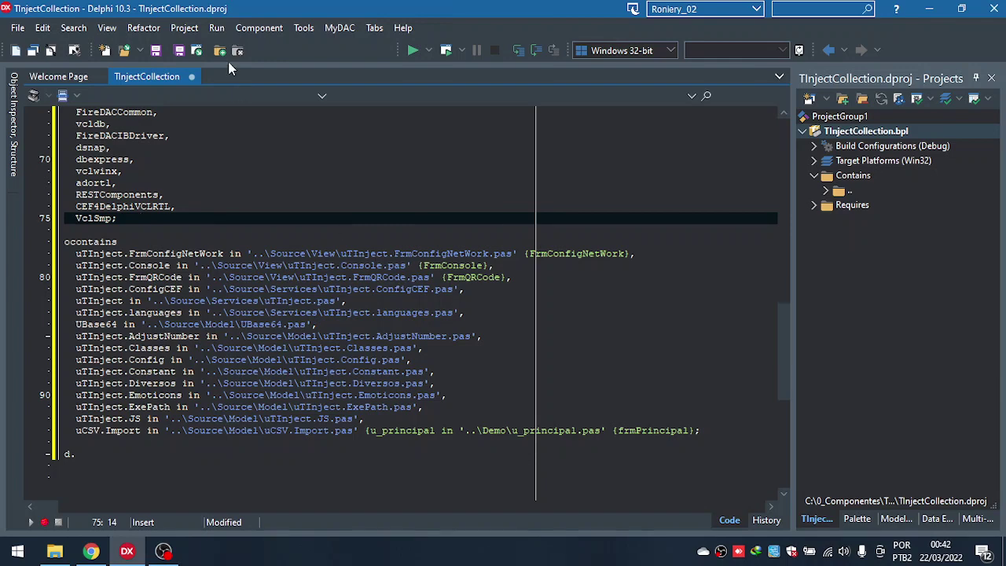
Save all project files, then clean and build the TInjectCollection package.
left_click(179, 50)
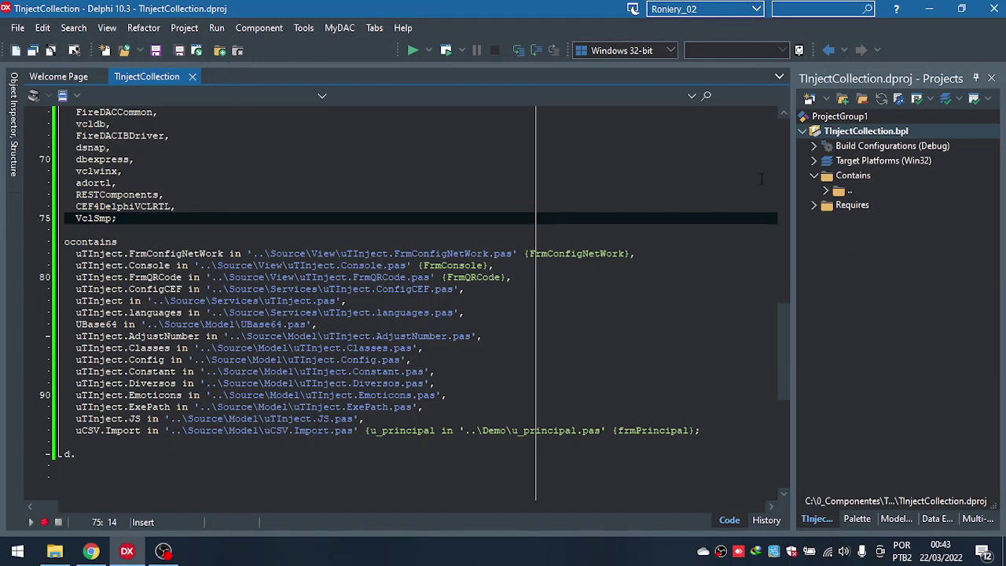
left_click(814, 134)
right_click(813, 138)
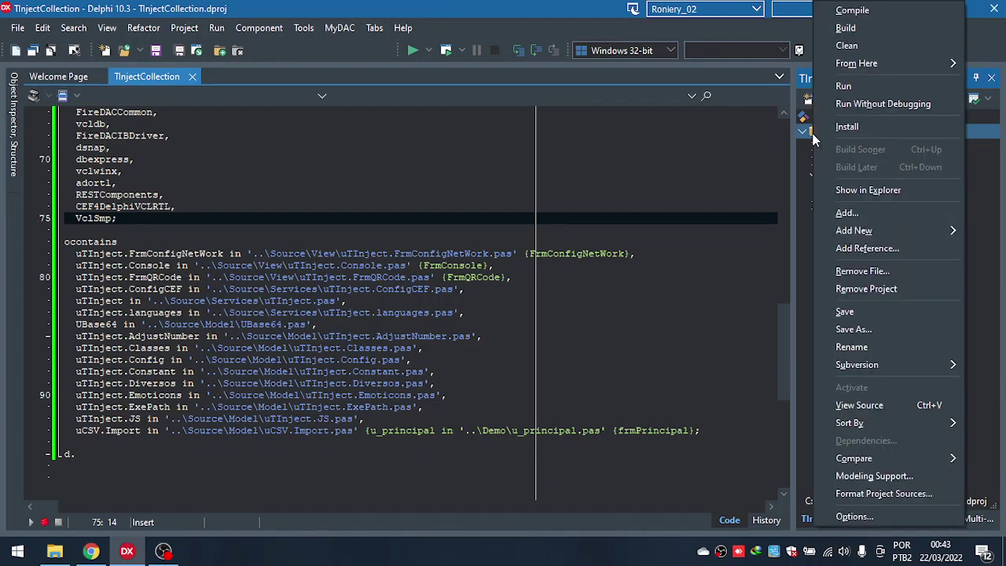
left_click(861, 47)
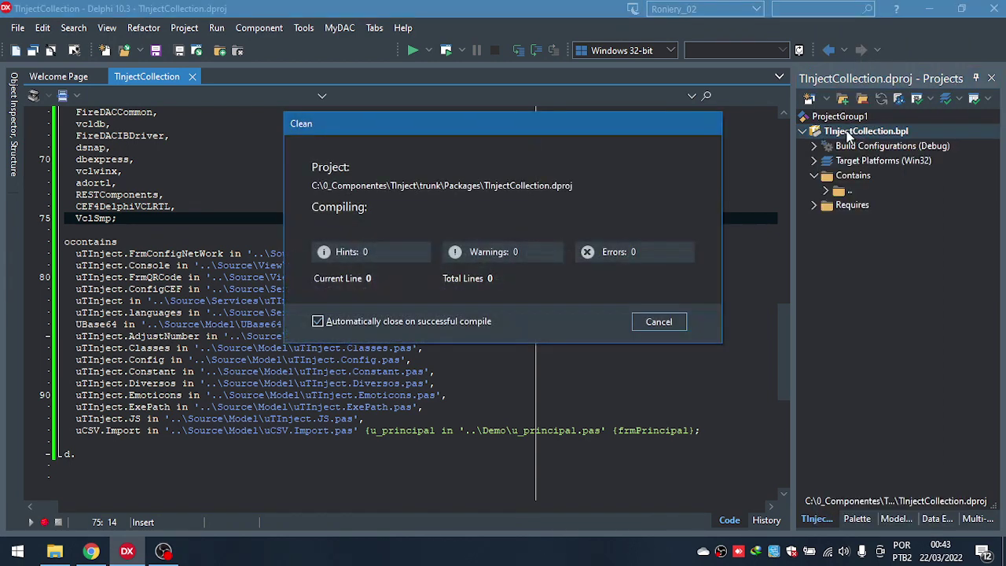
right_click(848, 135)
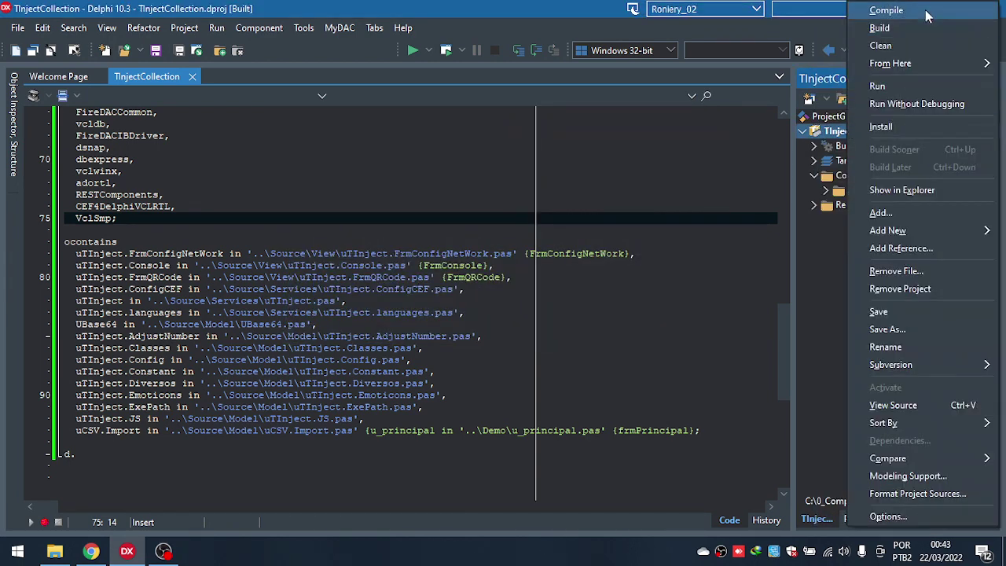
left_click(907, 28)
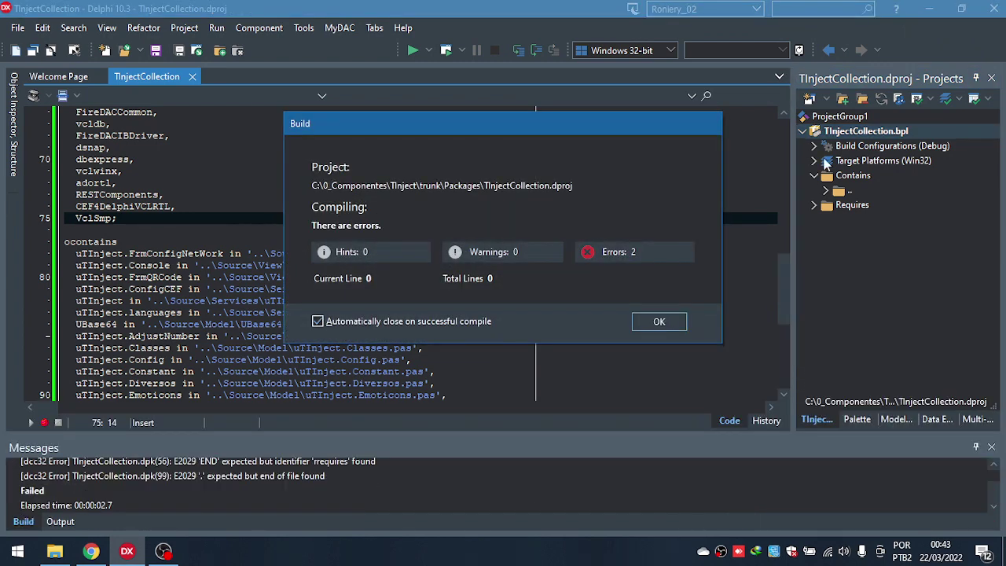
left_click(659, 319)
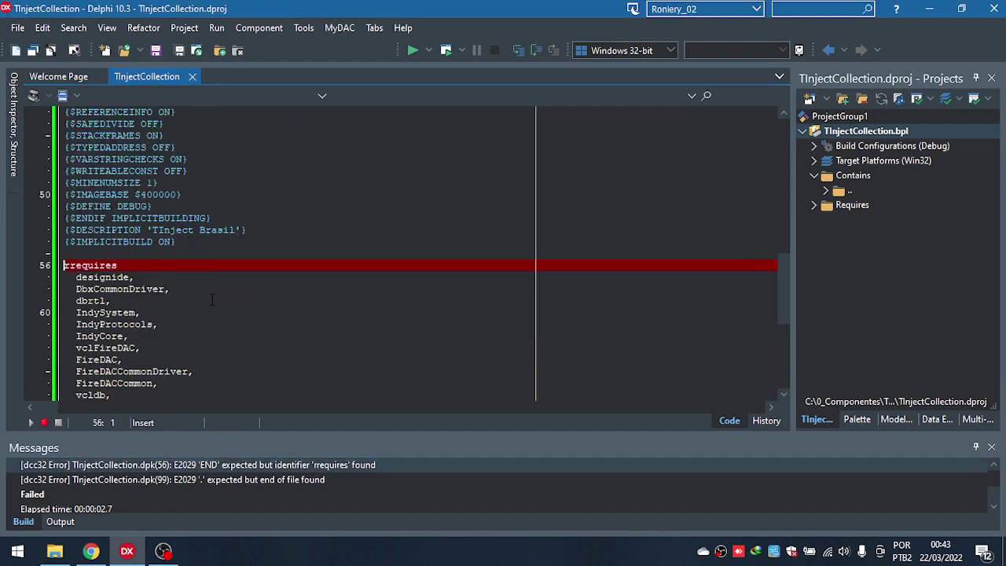
Correct the misspelled section keywords in the TInjectCollection source to requires and contains.
type("r")
left_click(76, 265)
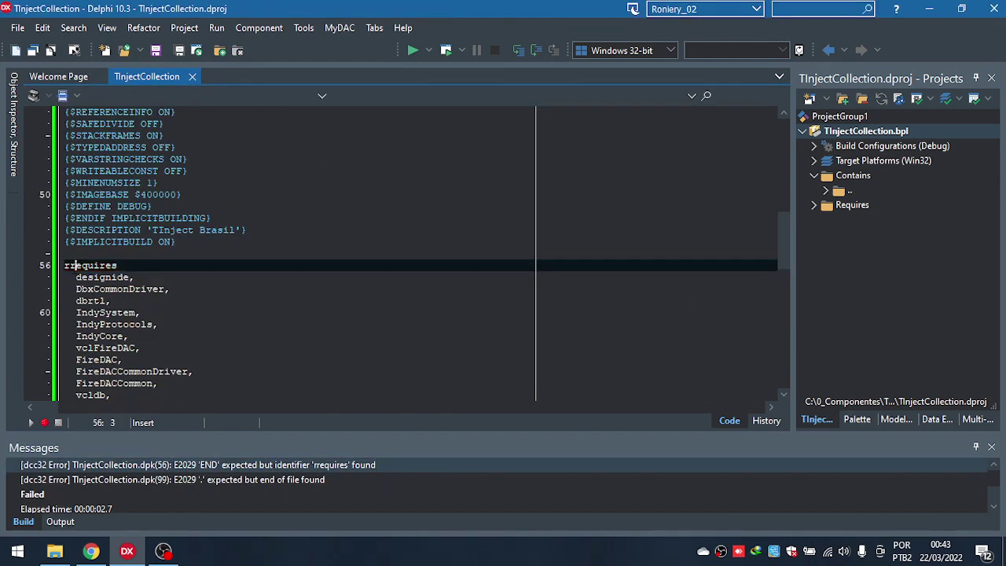
key("BackSpace")
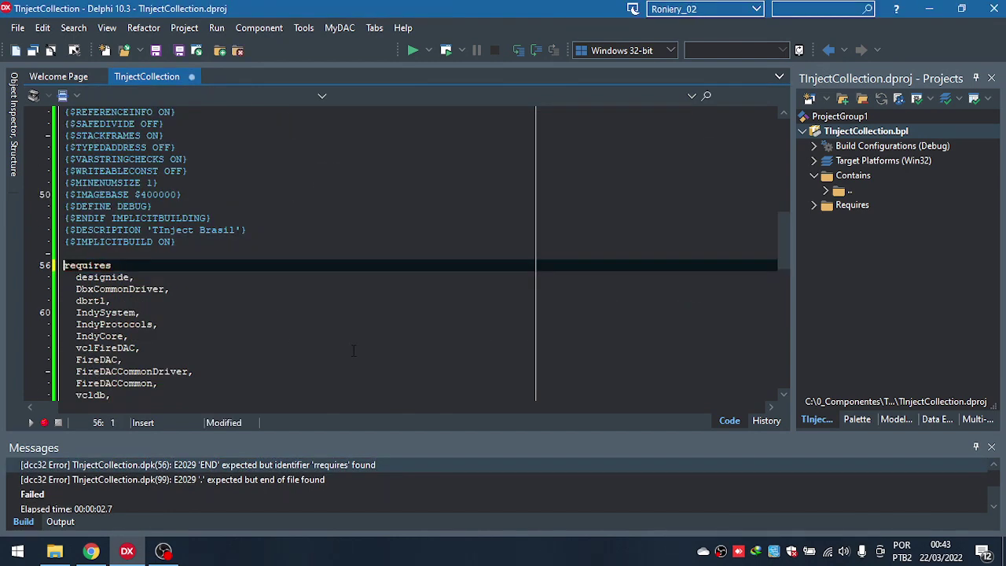
key("Down")
key("Down")
key("Down")
key("Down")
key("Down")
key("Down")
key("Down")
key("Down")
key("Down")
key("Down")
key("Down")
key("Down")
key("Down")
key("Down")
key("Down")
key("Down")
key("Down")
key("Down")
key("Down")
key("Down")
key("Down")
key("Down")
key("Down")
key("Down")
key("Down")
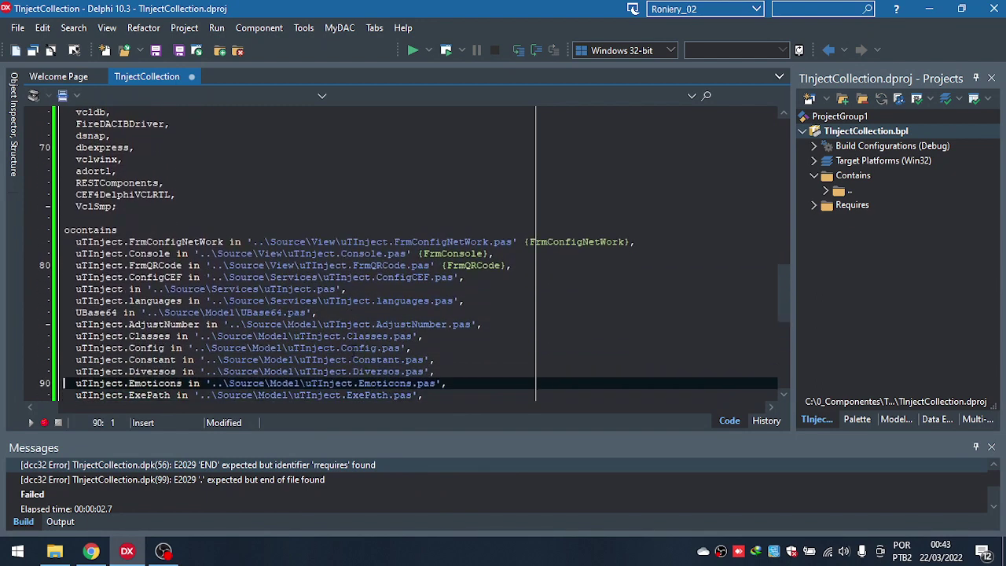
key("Up")
key("Up")
key("Up")
key("Up")
key("Up")
key("Up")
key("Up")
key("Up")
key("Up")
key("Up")
key("Up")
key("Up")
key("Up")
key("Up")
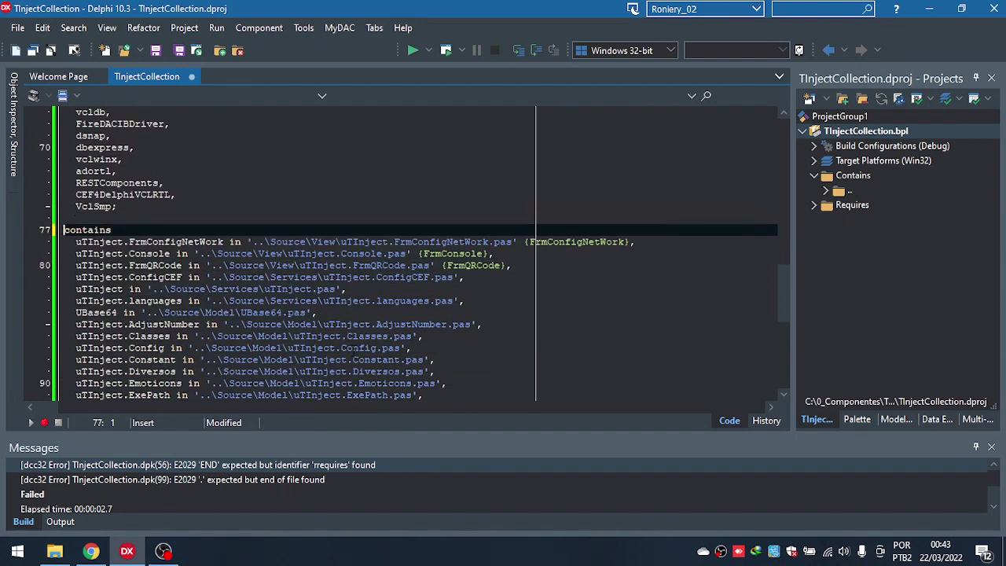
Restore the closing statement of the TInjectCollection source to end. and save all files.
key("Down")
key("Down")
key("Down")
key("Down")
key("Down")
key("Down")
key("Down")
key("Down")
key("Down")
key("Down")
key("Down")
key("Down")
key("Down")
key("Down")
key("Down")
key("Down")
key("Down")
key("Down")
key("Down")
scroll(353, 351, "down", 1)
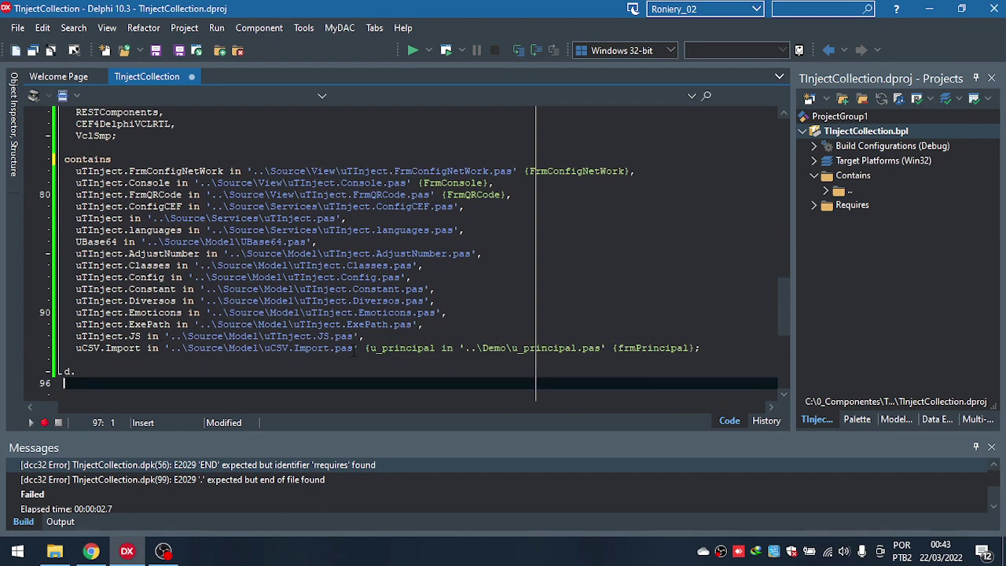
key("Up")
key("Right")
key("Right")
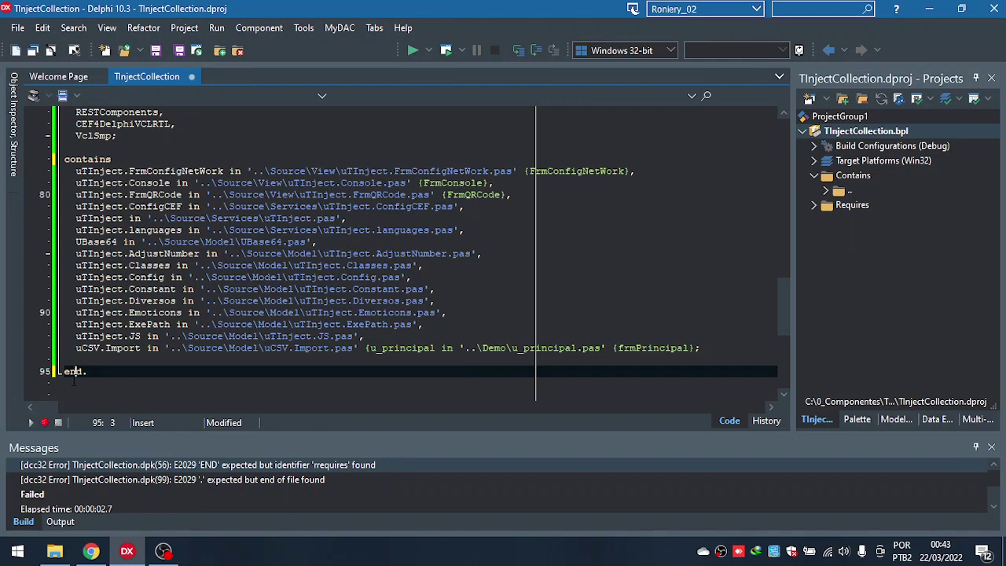
left_click(179, 50)
Rebuild the TInjectCollection package and install it in the IDE.
left_click(840, 132)
right_click(840, 132)
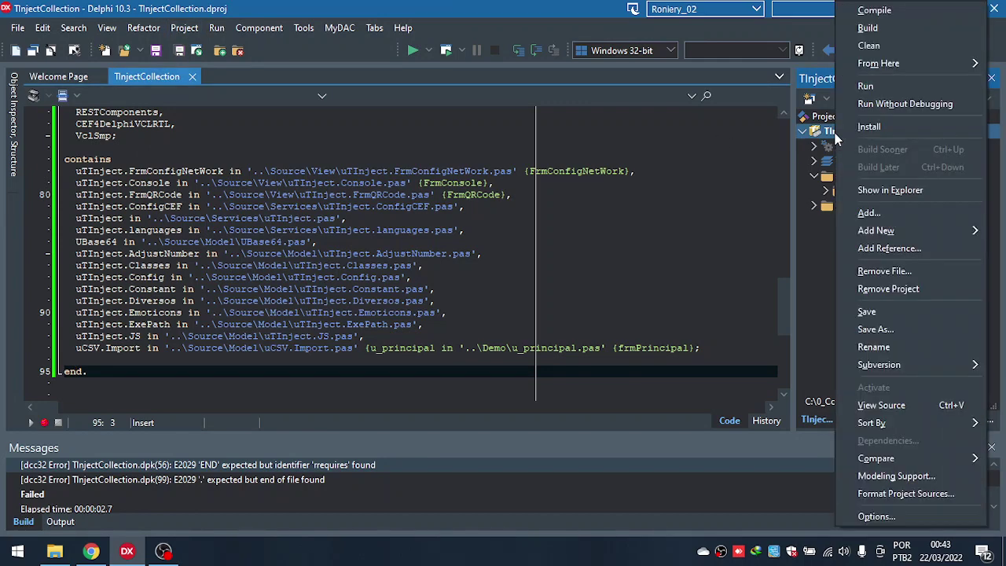
left_click(886, 28)
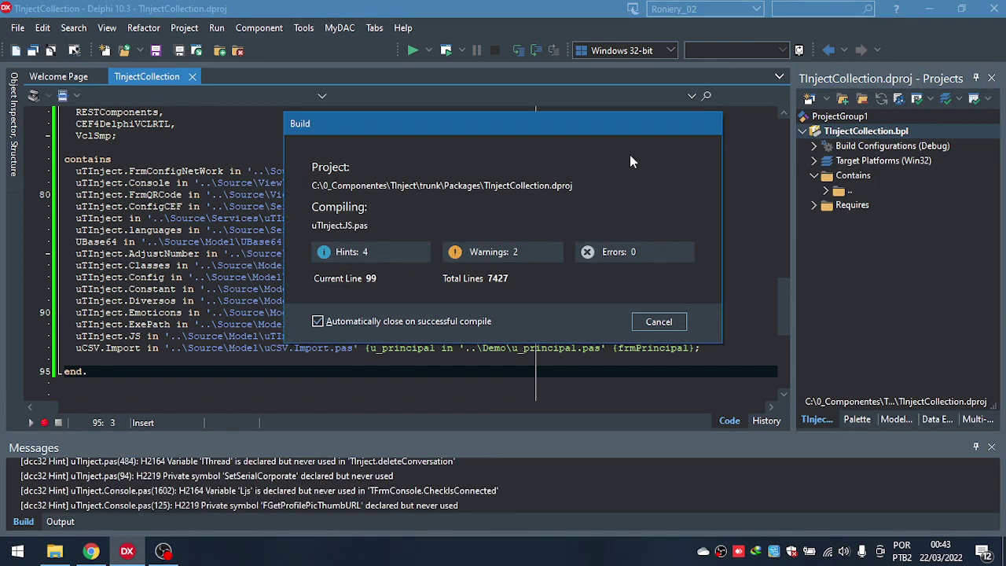
right_click(837, 136)
left_click(845, 132)
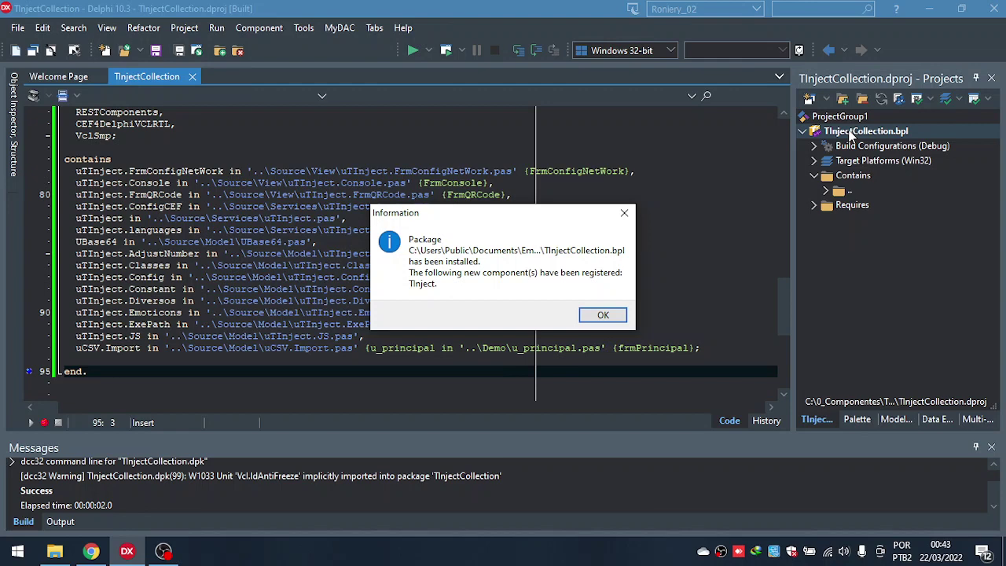
left_click(601, 316)
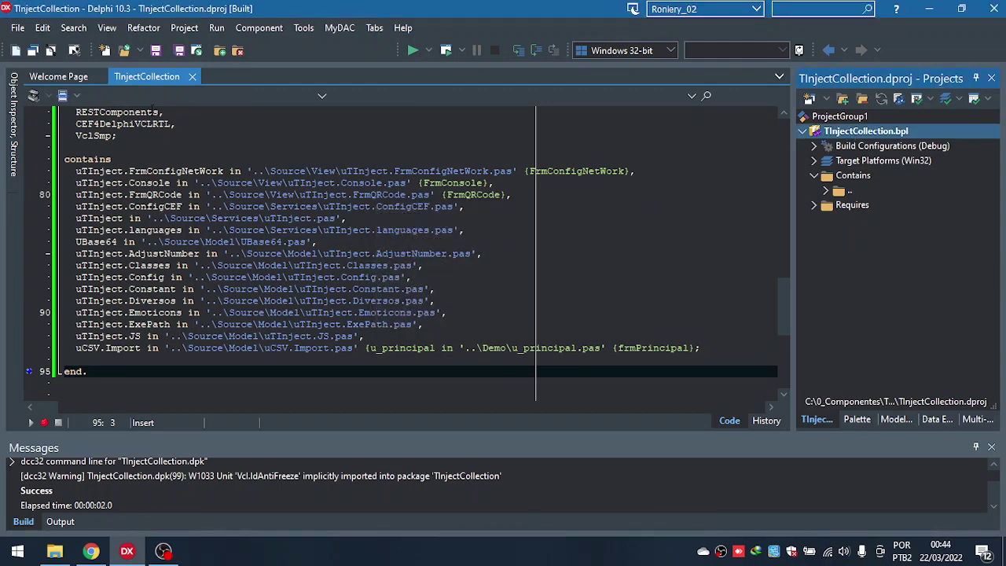
Close all open project files and restart Delphi, minimizing the File Explorer window.
left_click(17, 27)
left_click(81, 230)
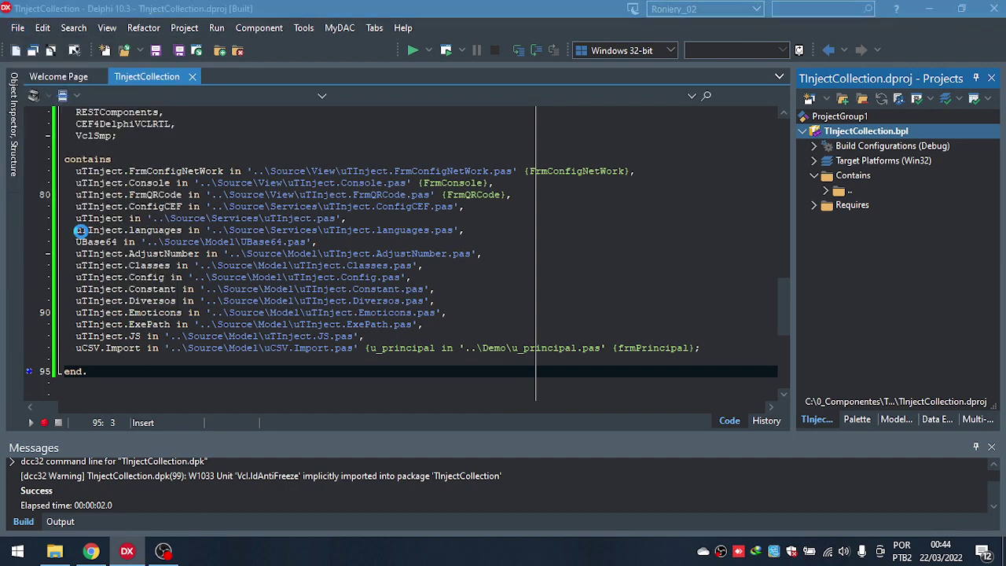
left_click(483, 293)
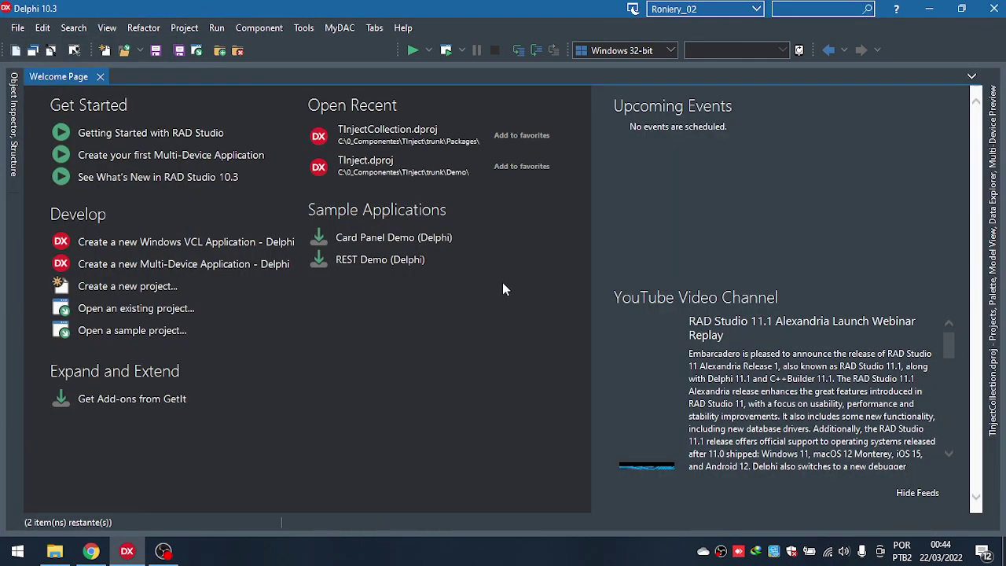
left_click(996, 8)
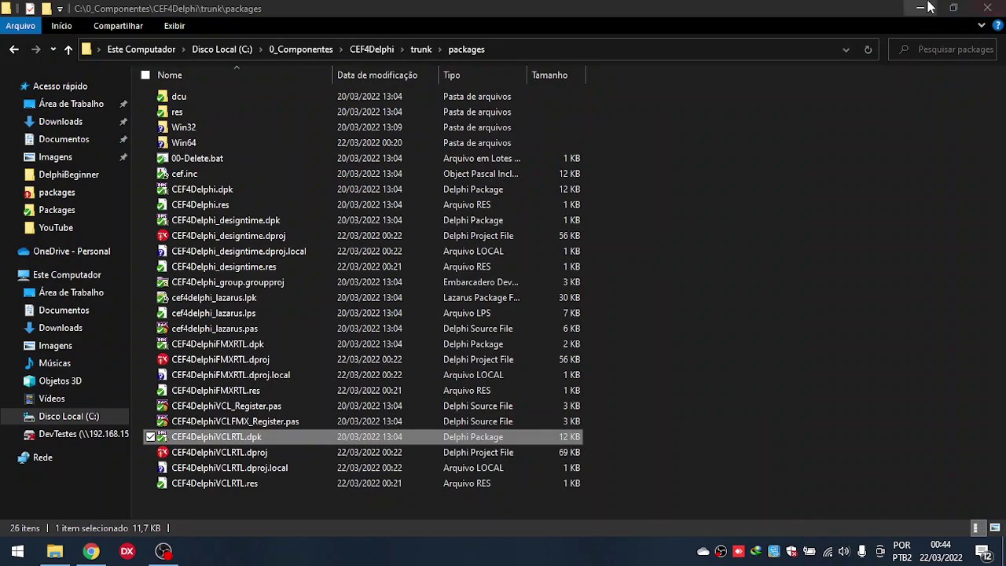
left_click(926, 6)
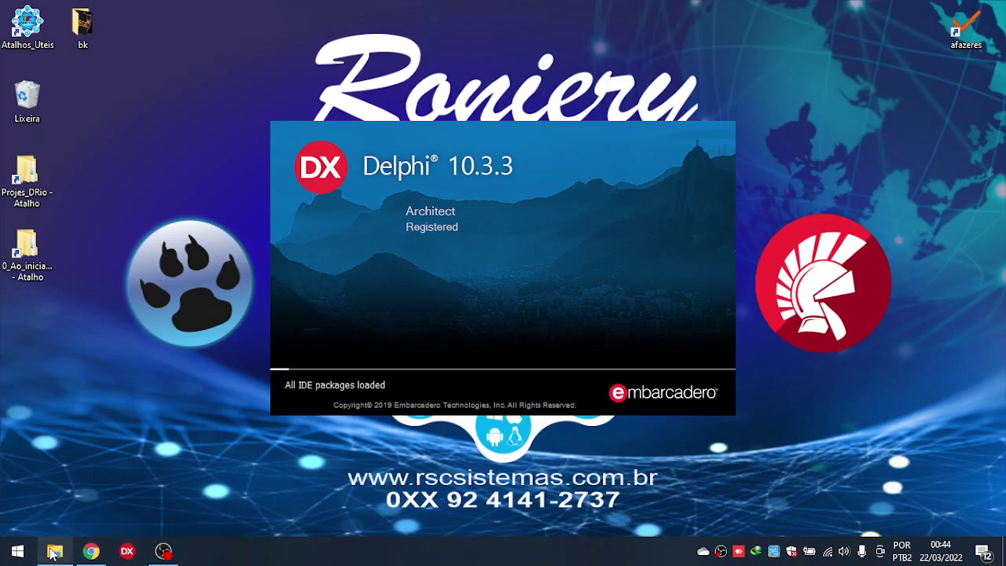
Switch to File Explorer and browse to C:\temp\Projes_DRio.
left_click(53, 553)
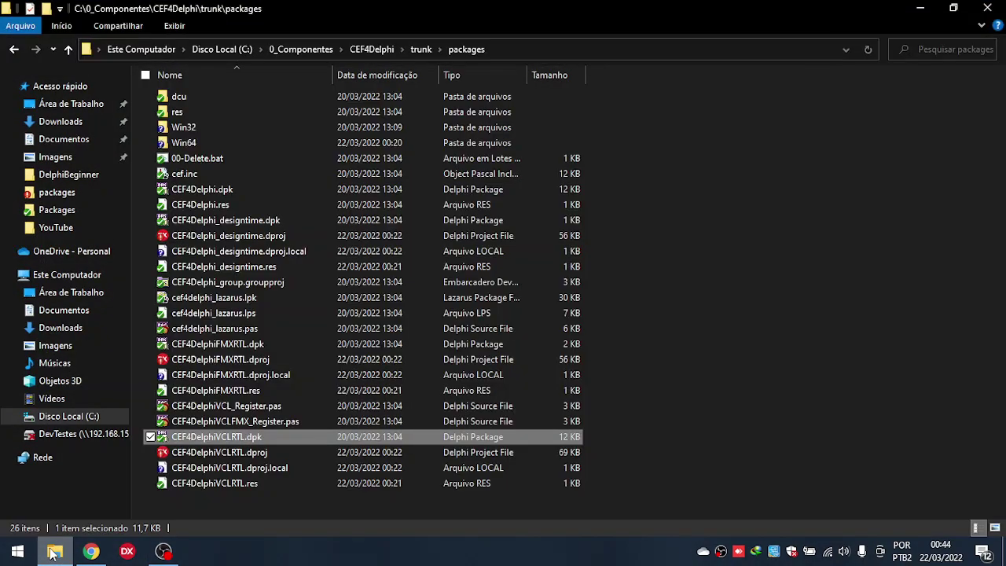
left_click(62, 417)
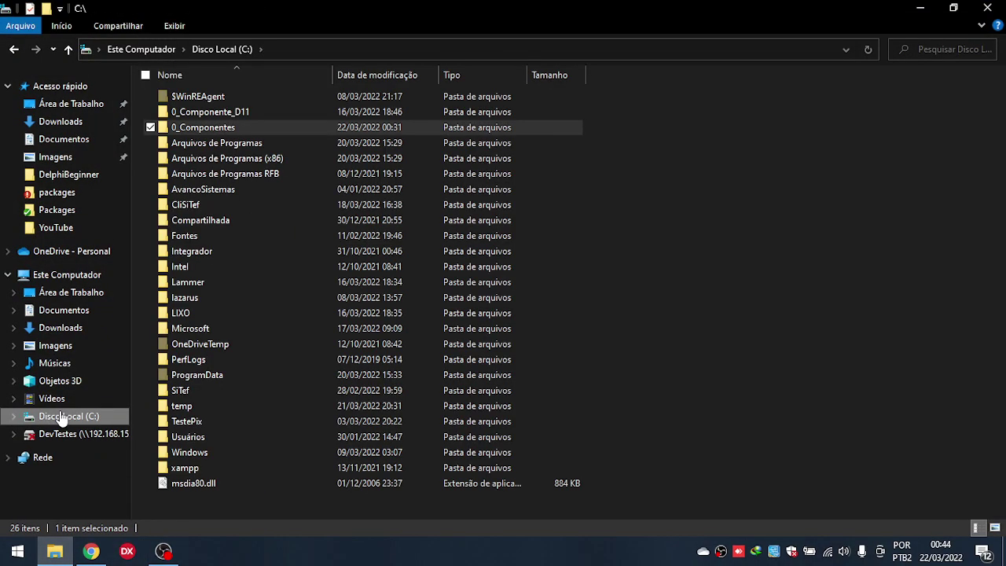
double_click(210, 405)
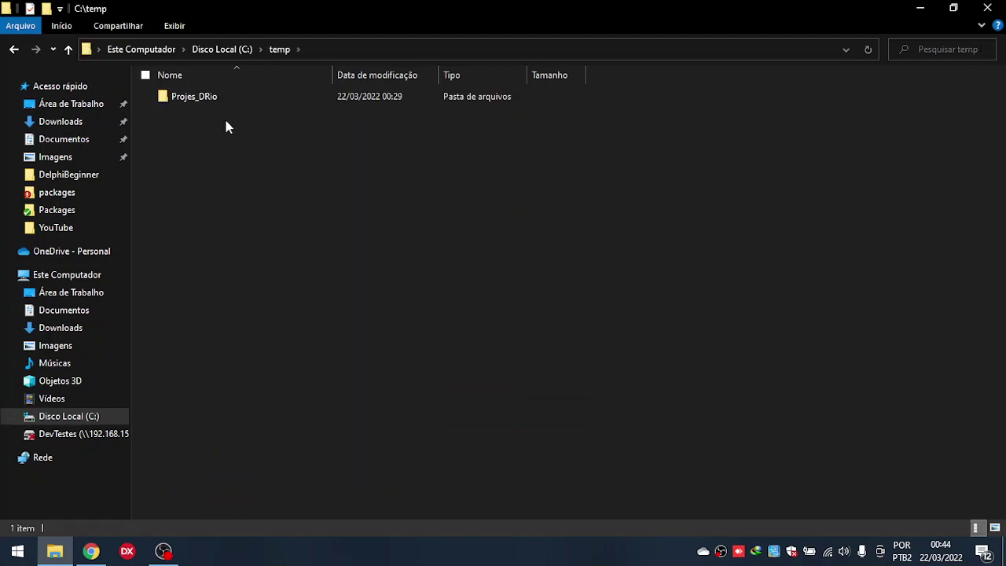
double_click(213, 99)
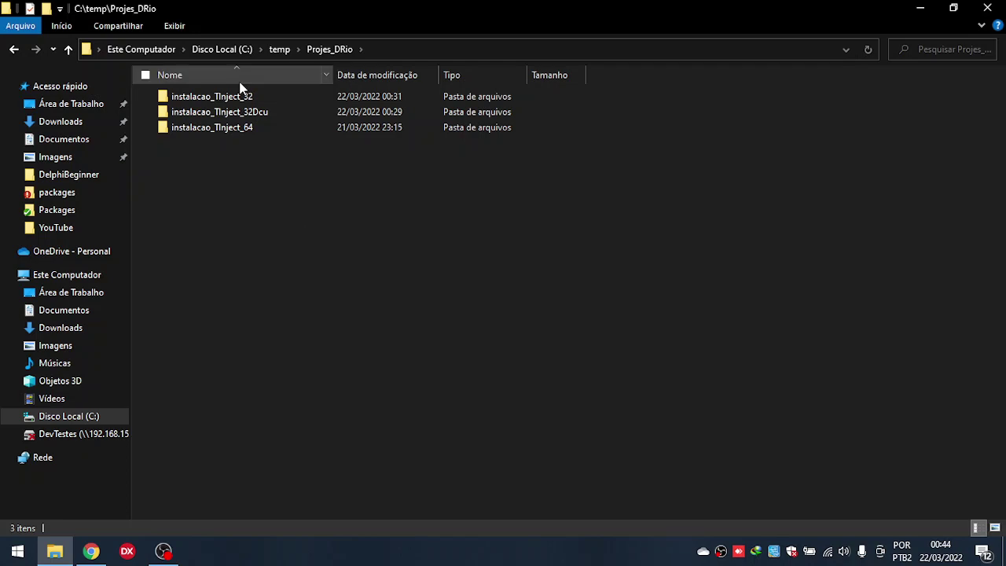
Look over the instalacao_TInject project folders and open instalacao_TInject_32 to examine the CEF runtime files it contains.
mouse_move(256, 96)
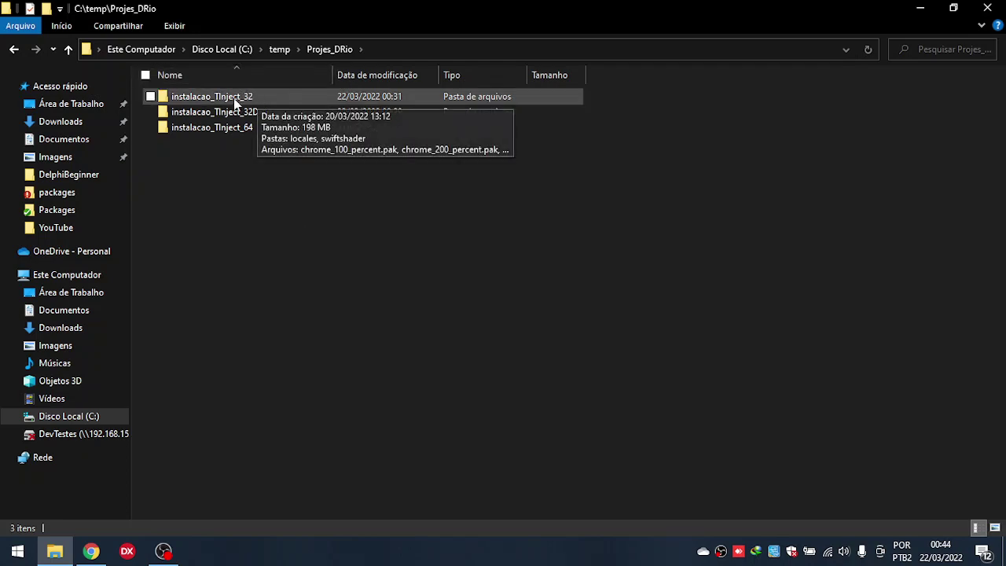
left_click(262, 100)
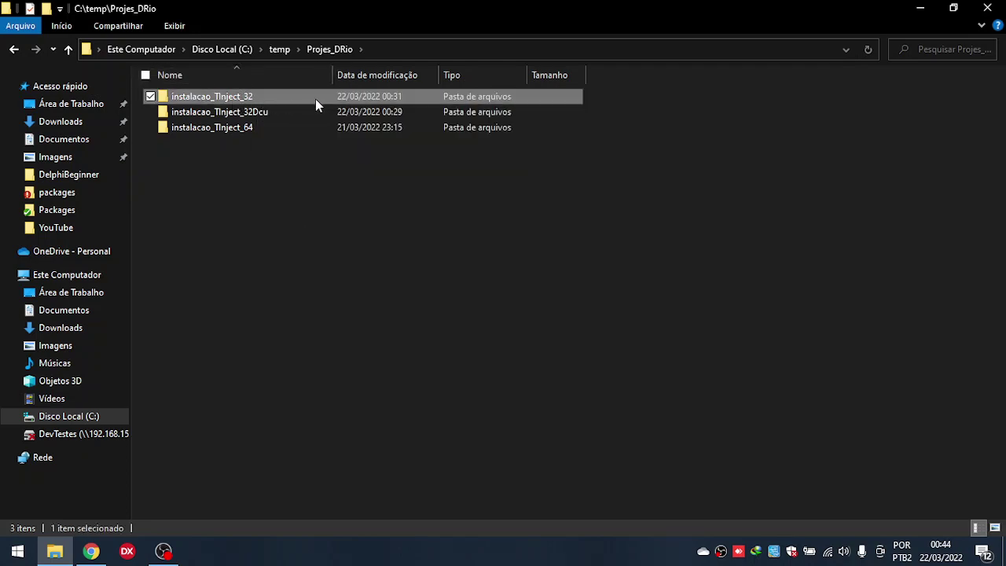
left_click(256, 116)
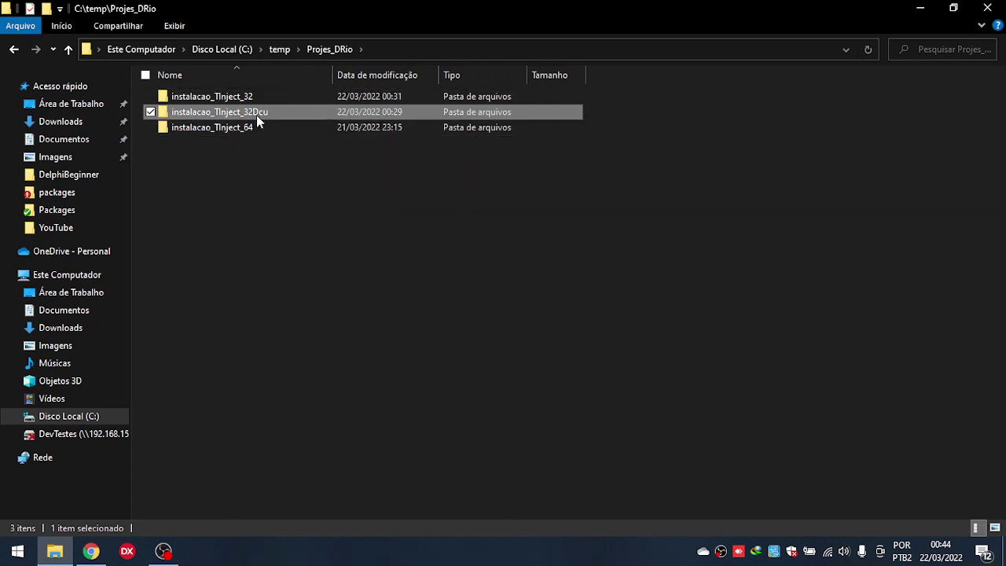
left_click(256, 114)
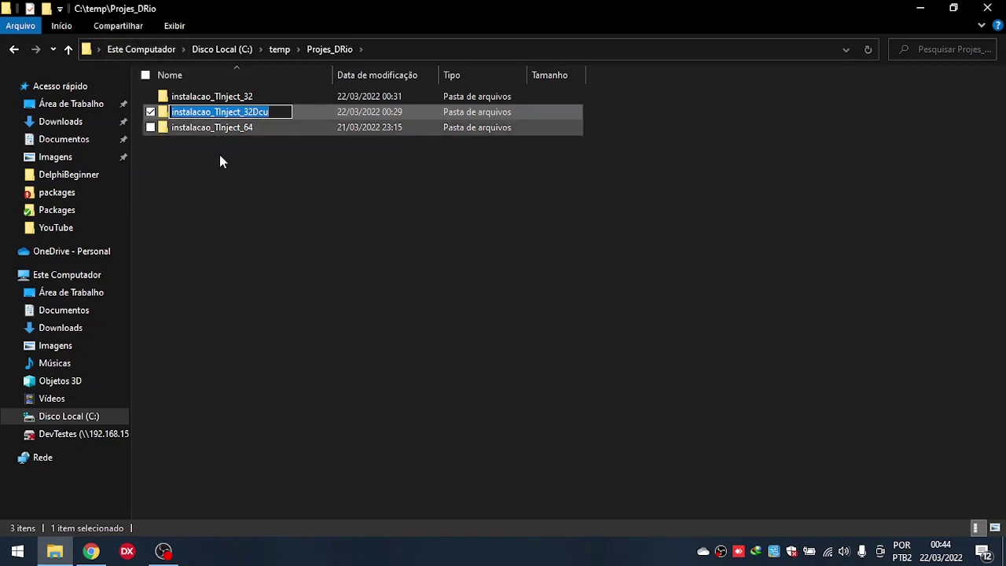
left_click(213, 182)
left_click(215, 179)
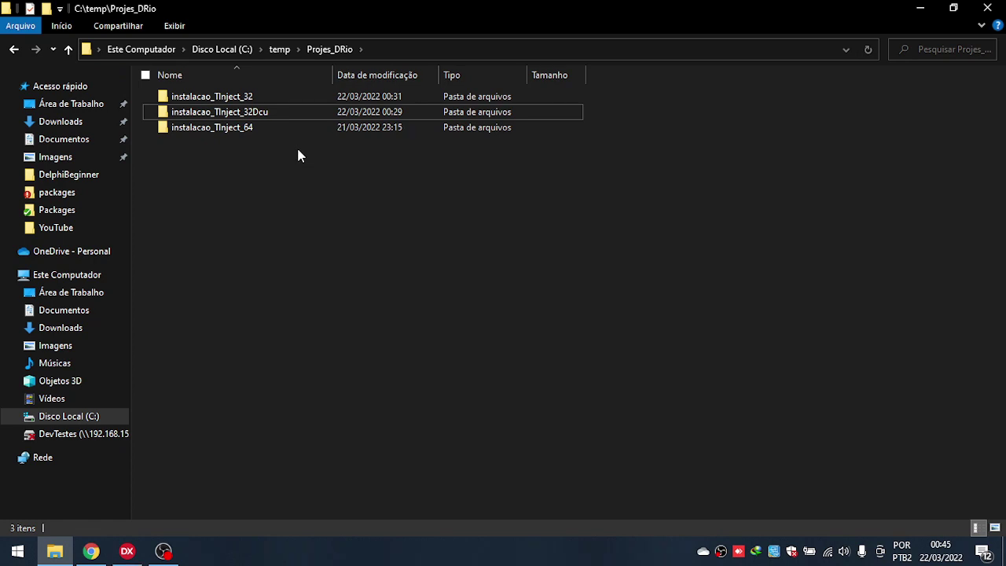
left_click(268, 113)
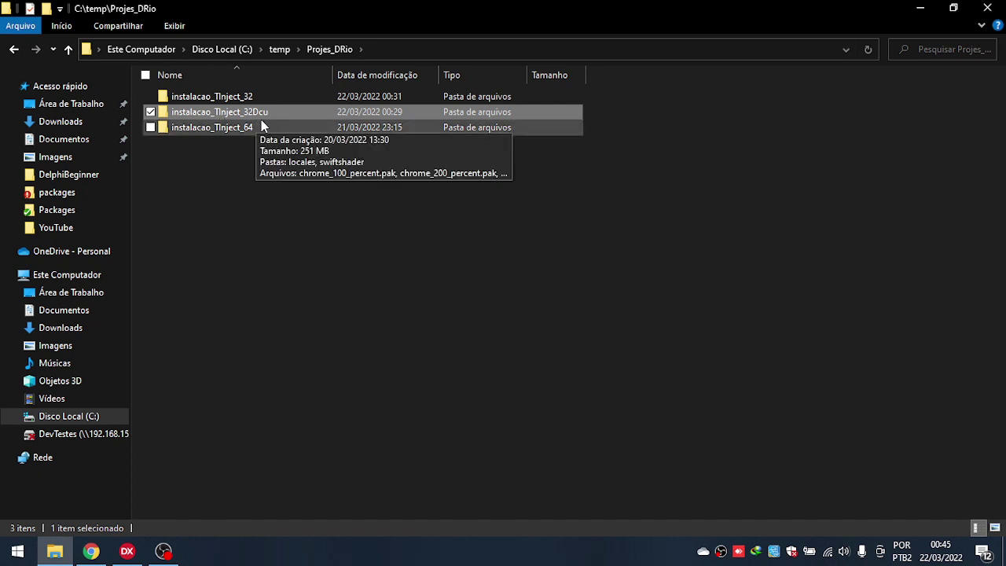
left_click(241, 103)
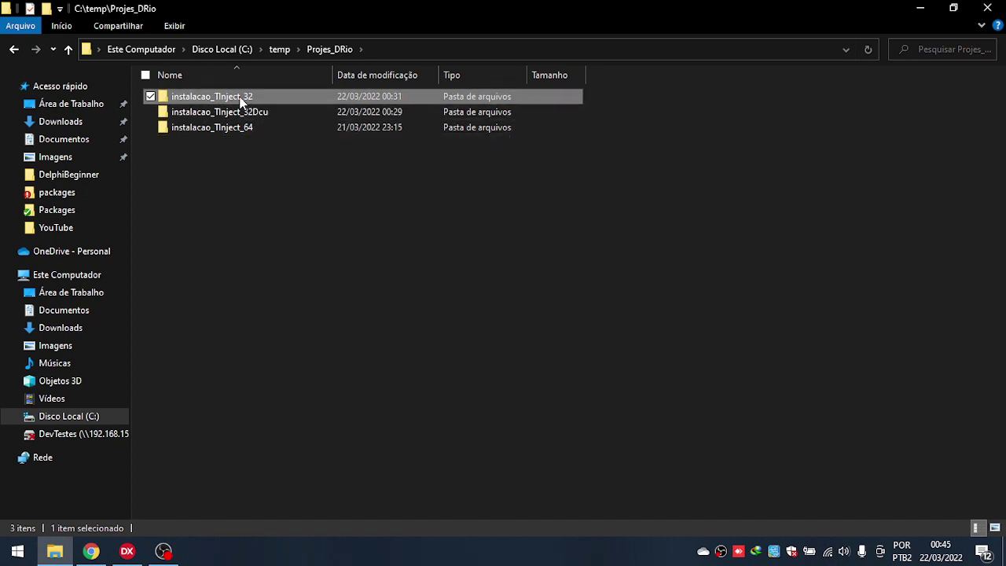
double_click(242, 99)
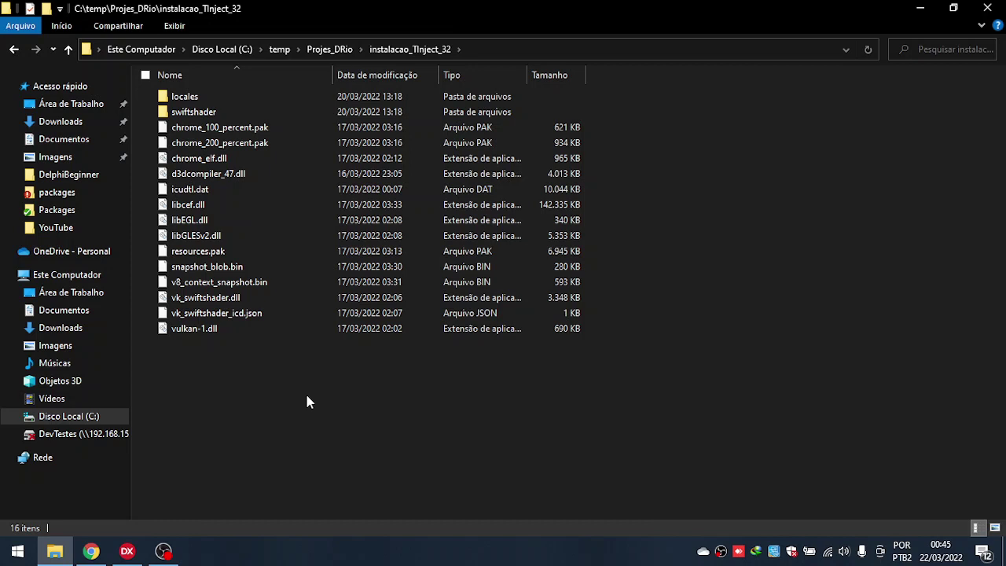
Open the 0_Ao_iniciar_um_novo_Projeto_CEF4_Chromium folder from the desktop shortcut and go into BinCef32.
left_click(87, 106)
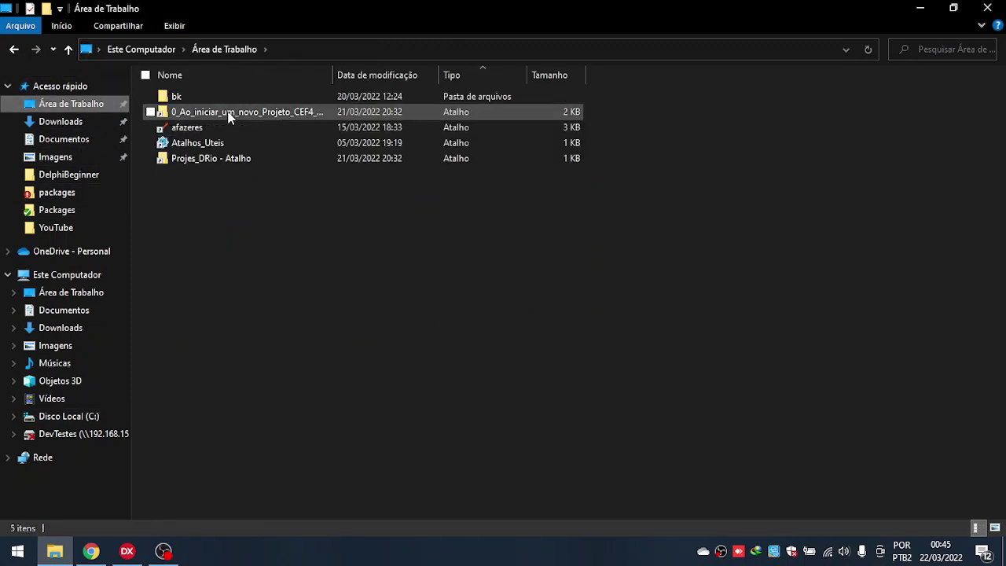
double_click(229, 114)
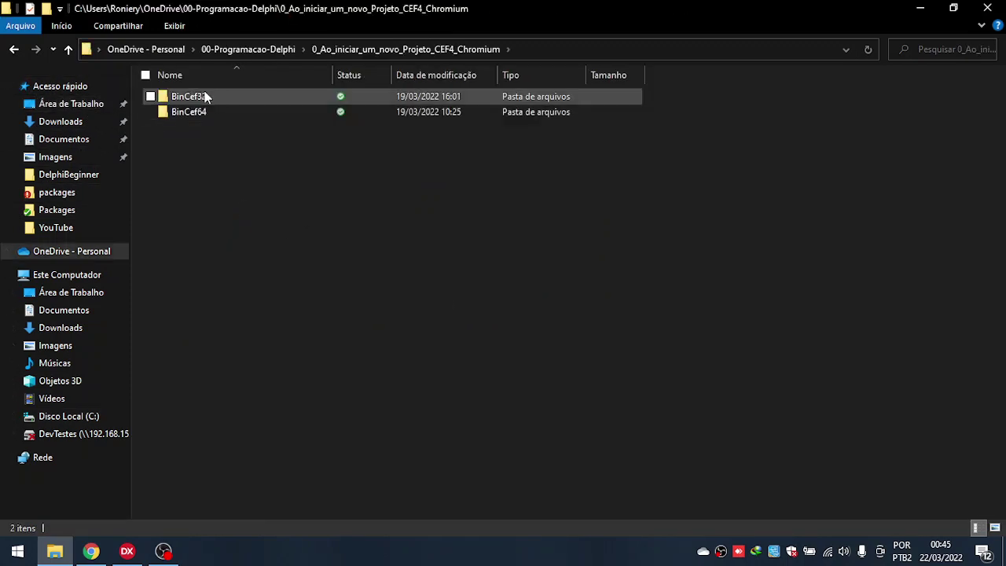
double_click(205, 96)
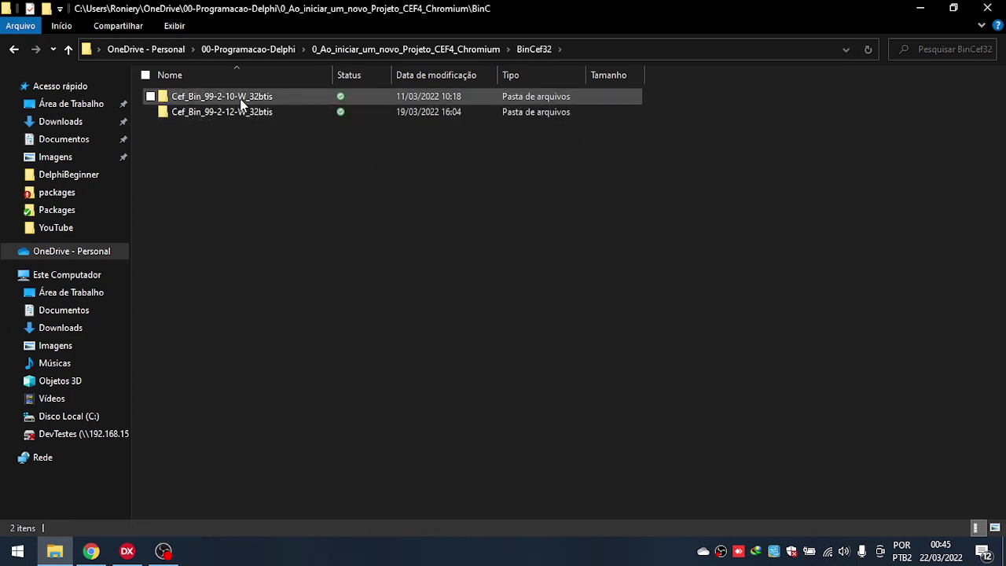
Open the Cef_Bin_99-2-12-W_32btis folder and look over the 32-bit CEF binaries.
left_click(241, 102)
left_click(235, 116)
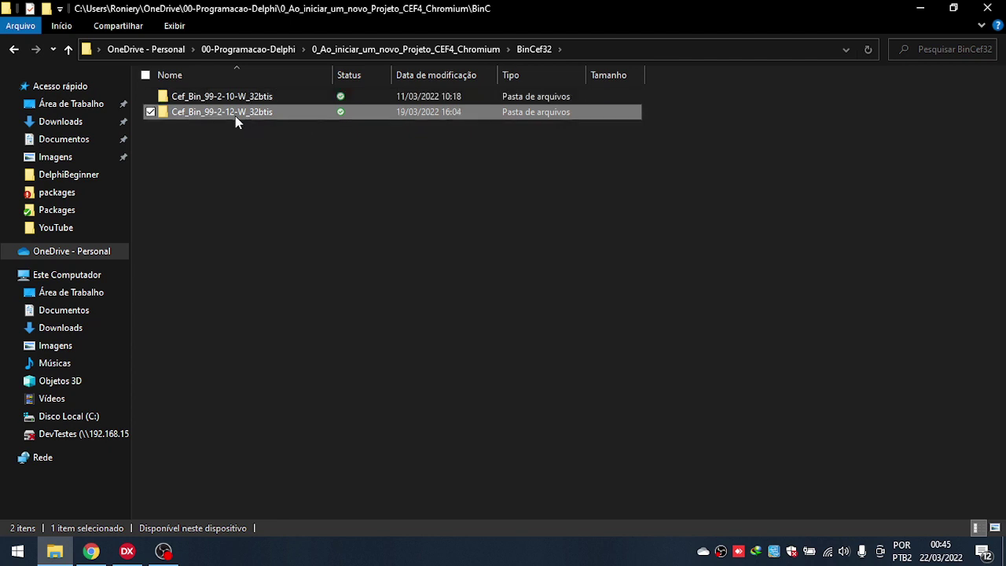
mouse_move(237, 123)
double_click(236, 117)
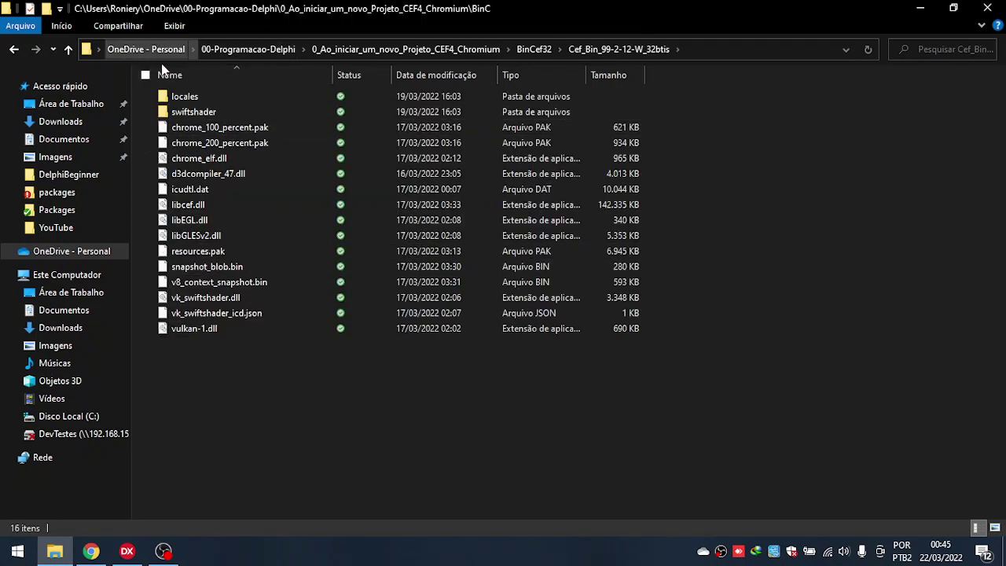
Browse to C:\temp\Projes_DRio\instalacao_TInject_32, copy its folder path and minimize File Explorer to return to Delphi.
left_click(88, 417)
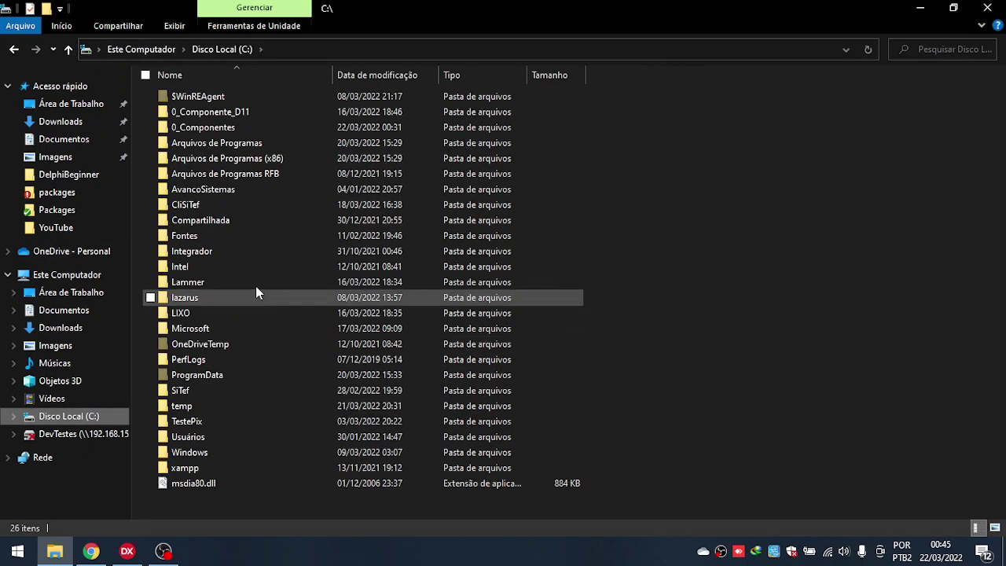
double_click(210, 406)
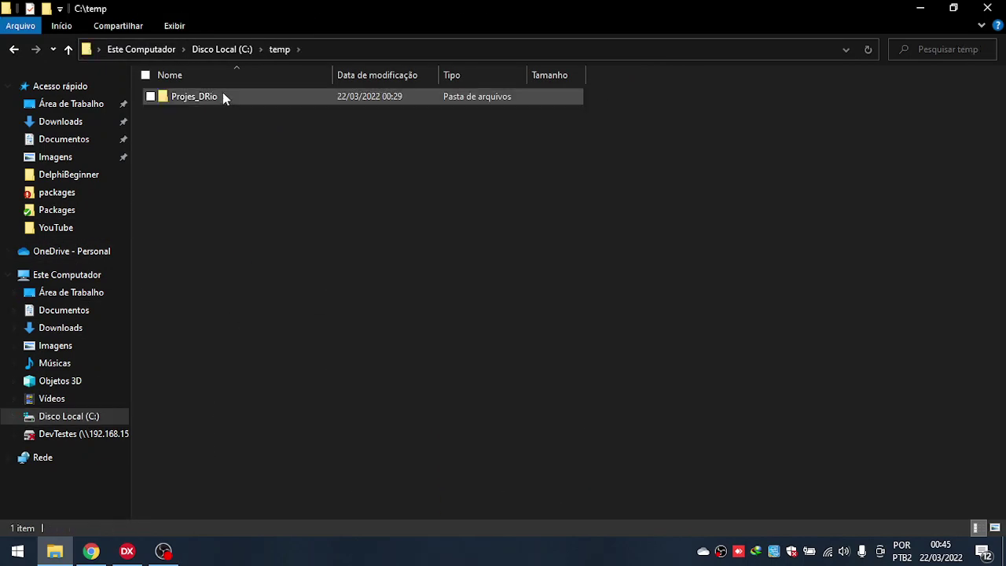
double_click(224, 92)
left_click(240, 101)
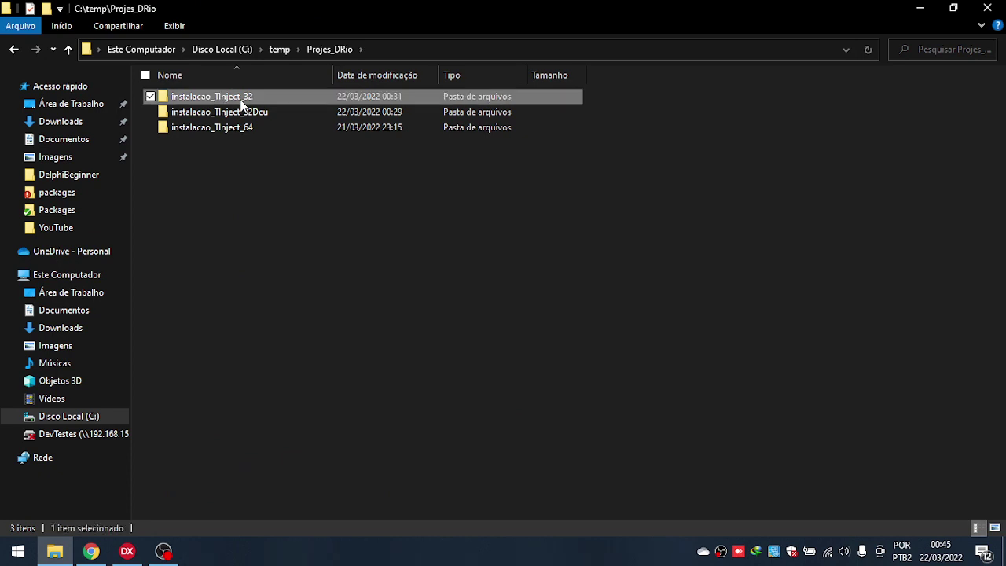
double_click(241, 101)
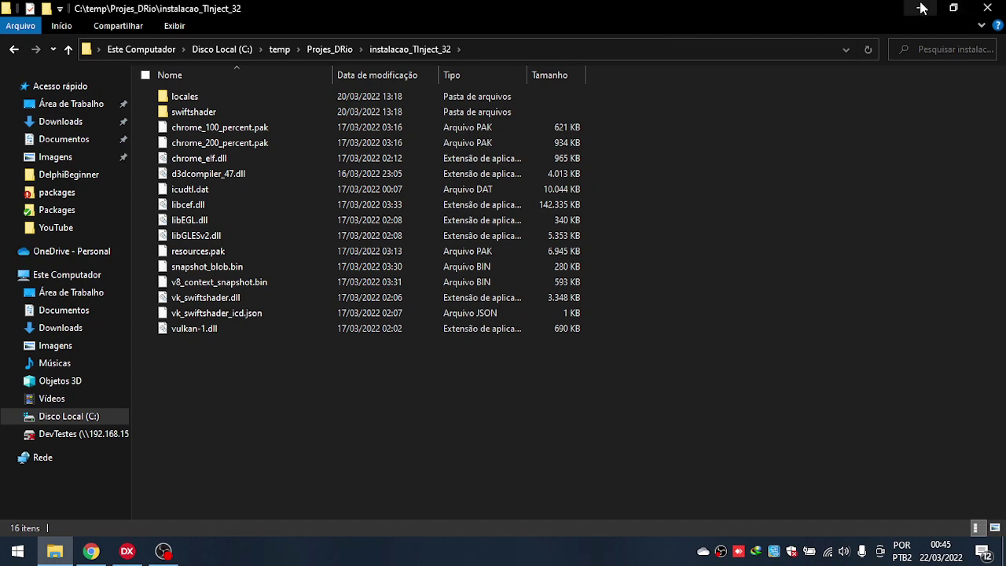
left_click(688, 48)
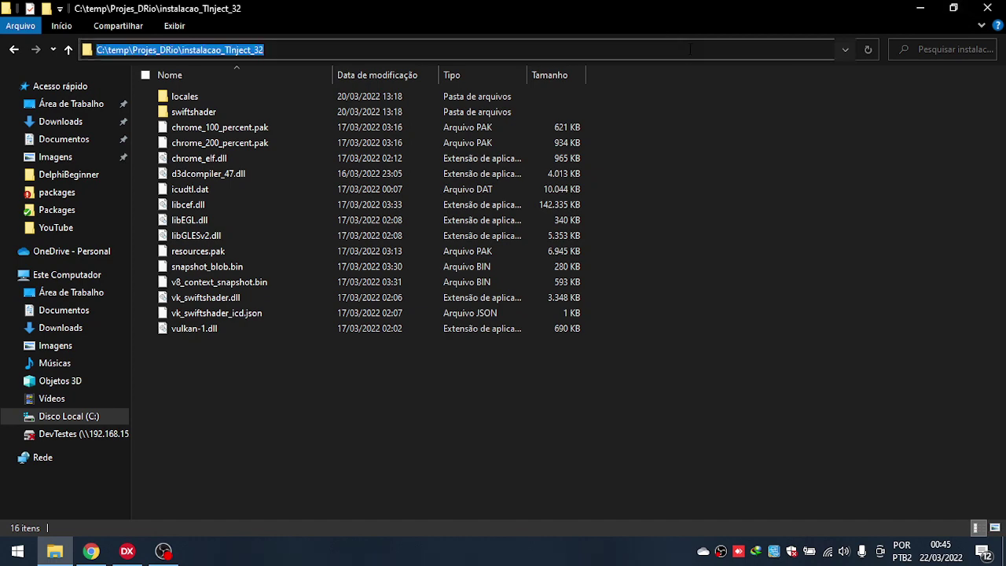
left_click(919, 8)
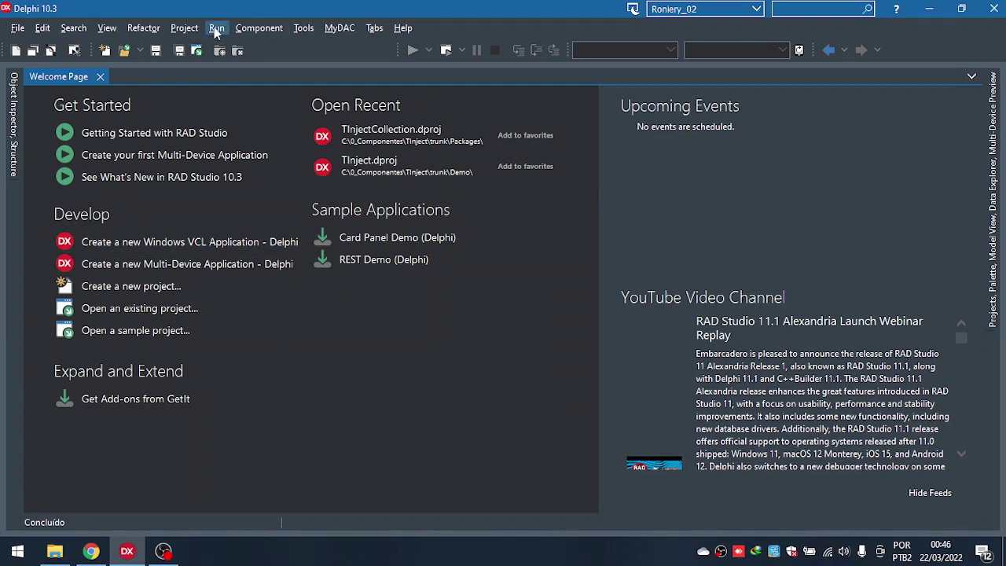
Open the demo project TInject.dproj from C:\0_Componentes\TInject\trunk\Demo.
left_click(196, 50)
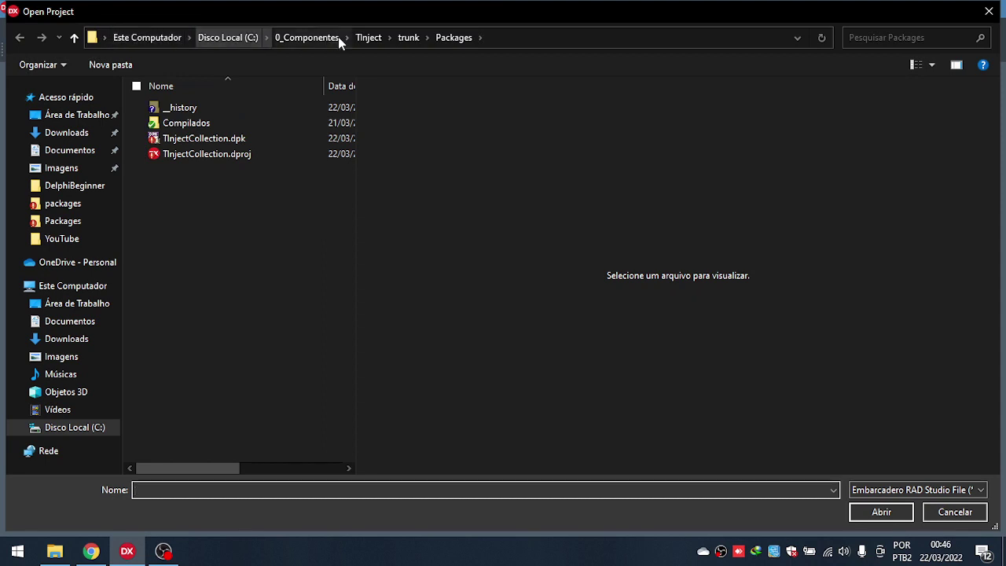
left_click(369, 39)
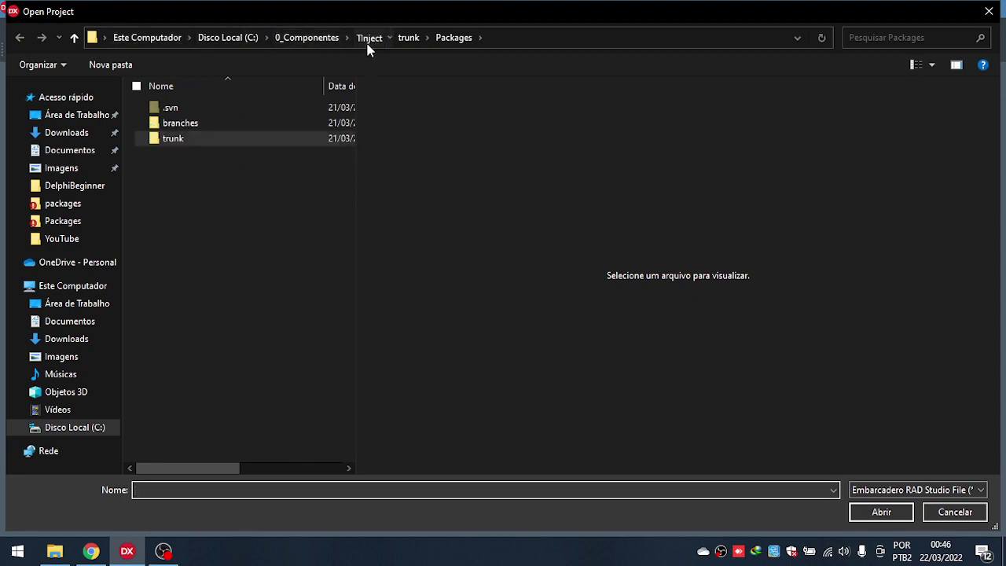
double_click(203, 141)
double_click(195, 126)
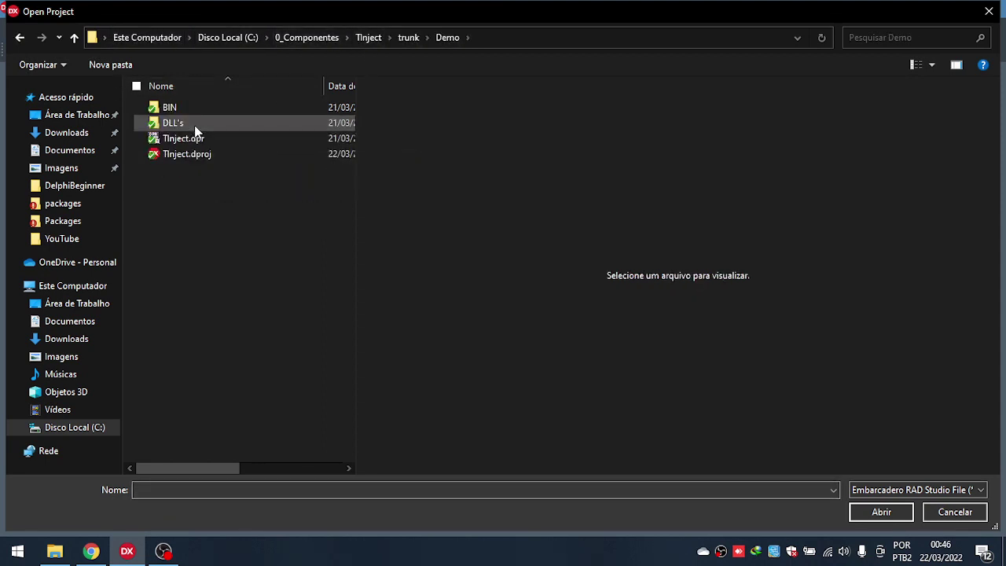
double_click(198, 154)
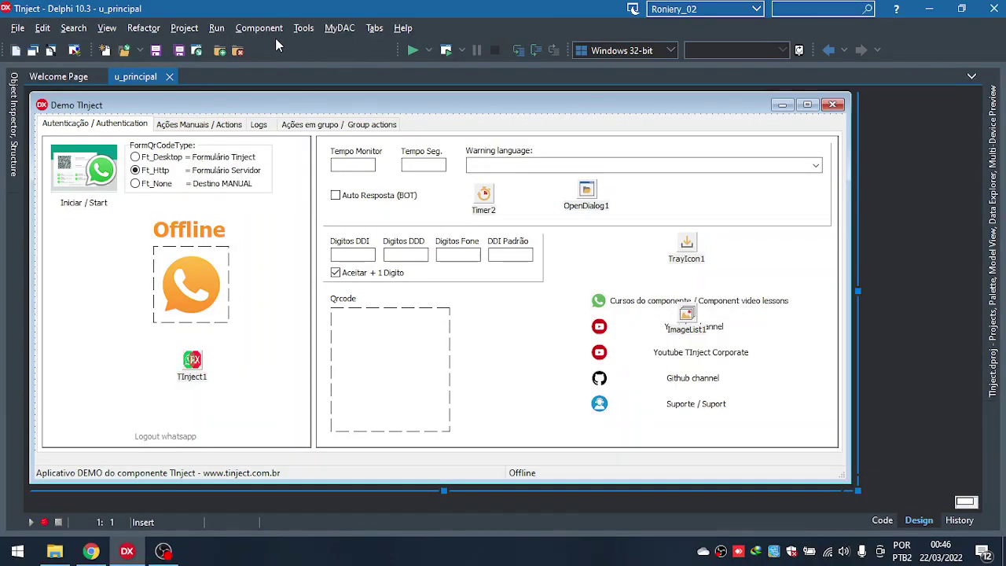
In the project's Delphi Compiler options, set the Debug 32-bit output directory to C:\temp\Projes_DRio\instalacao_TInject_32.
left_click(188, 28)
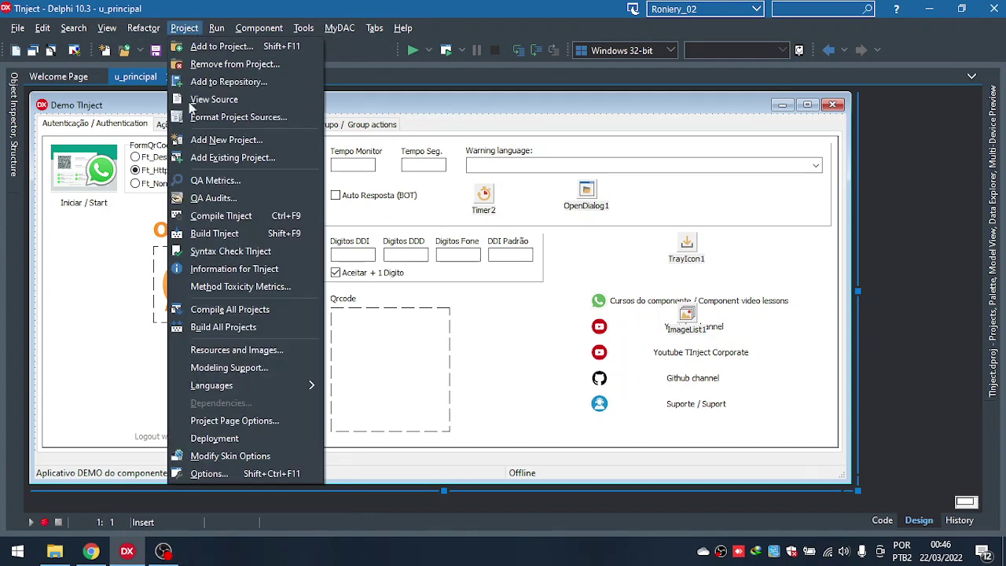
left_click(211, 474)
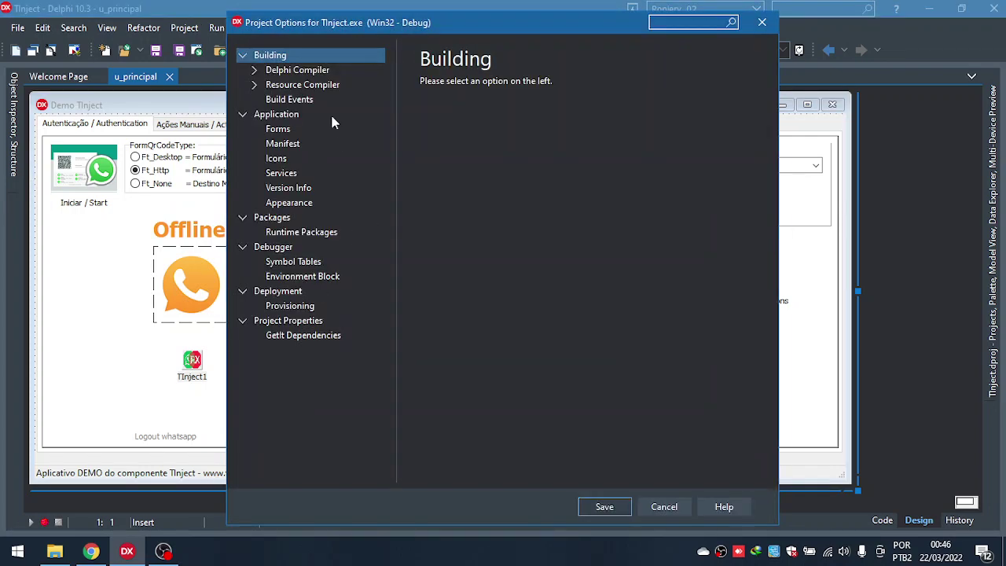
left_click(299, 72)
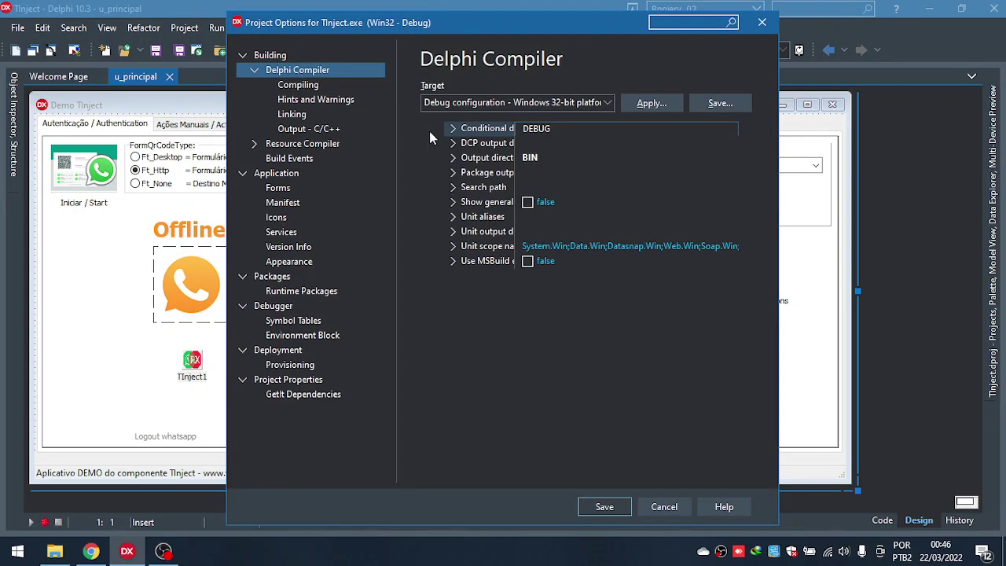
left_click(560, 157)
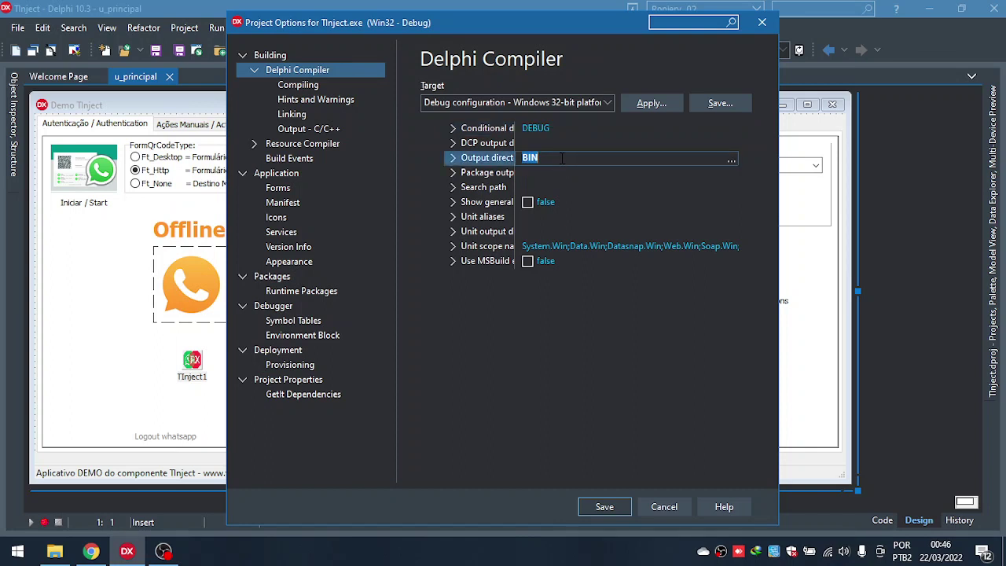
type("C:\\temp\\Projes_DRio\\instalacao_TInject_32")
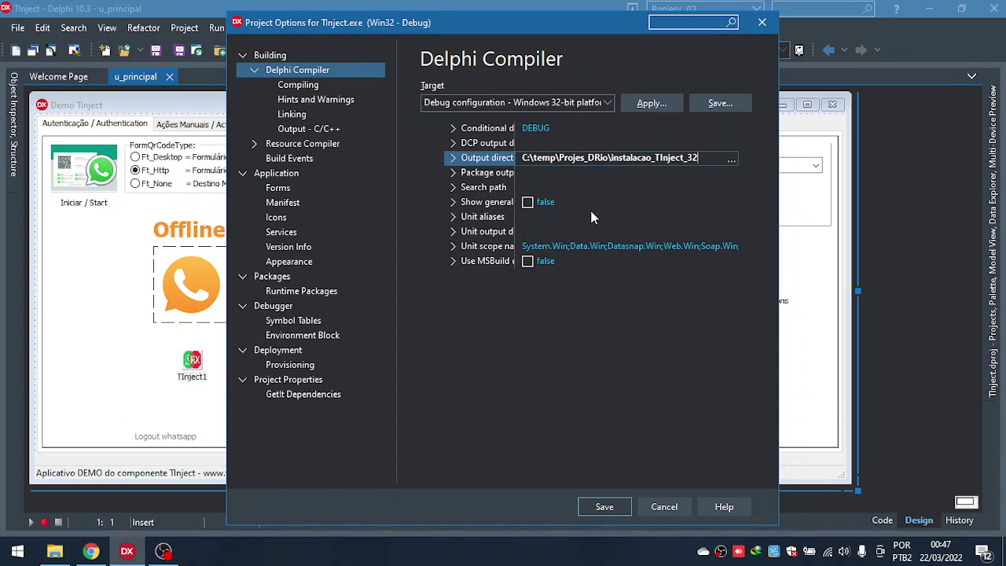
Set the Debug 32-bit unit output directory to C:\temp\Projes_DRio\instalacao_TInject_32Dcu and copy that path.
left_click(568, 230)
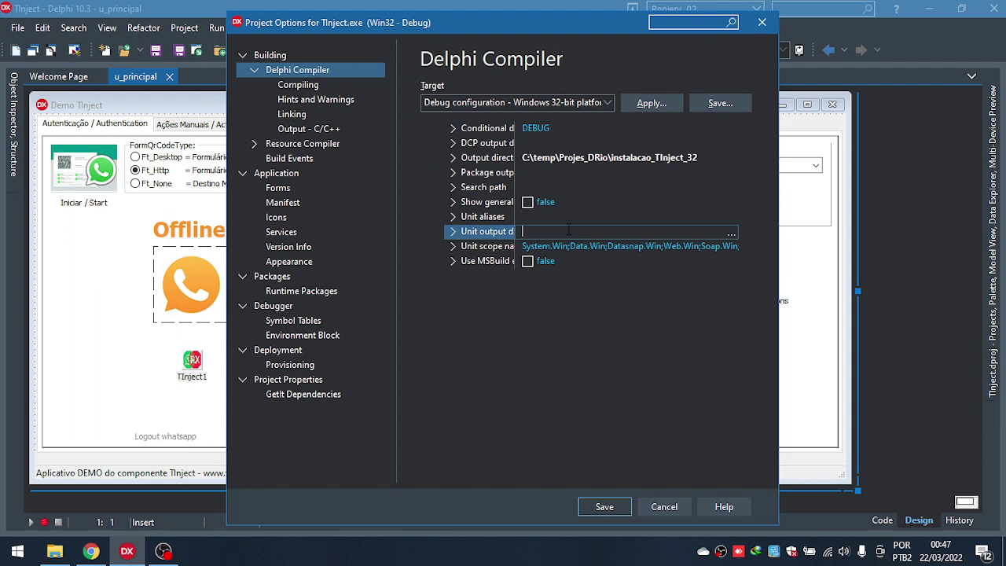
type("C:\\temp\\Projes_DRio\\instalacao_TInject_32")
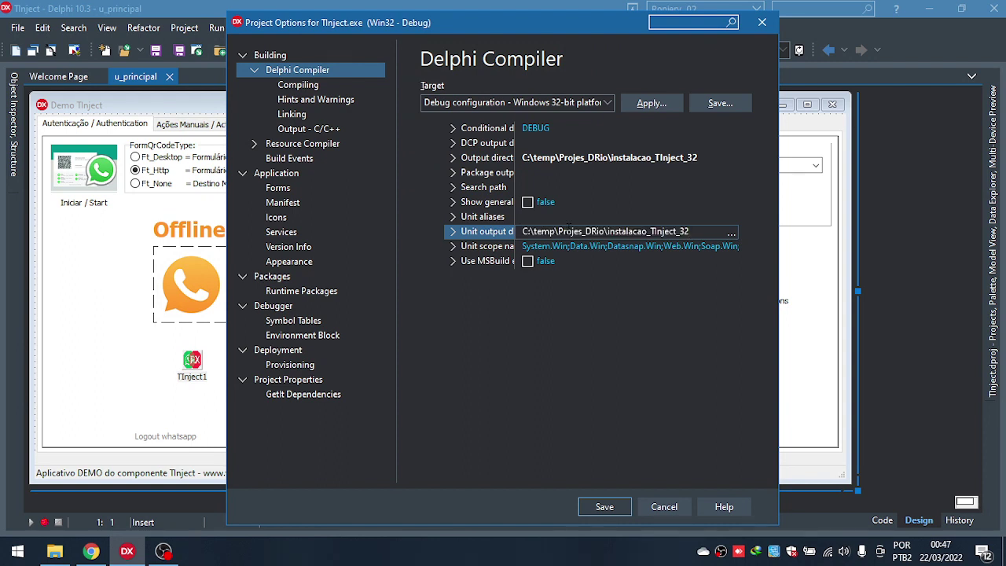
type("Dcu")
key("Return")
key("ctrl+c")
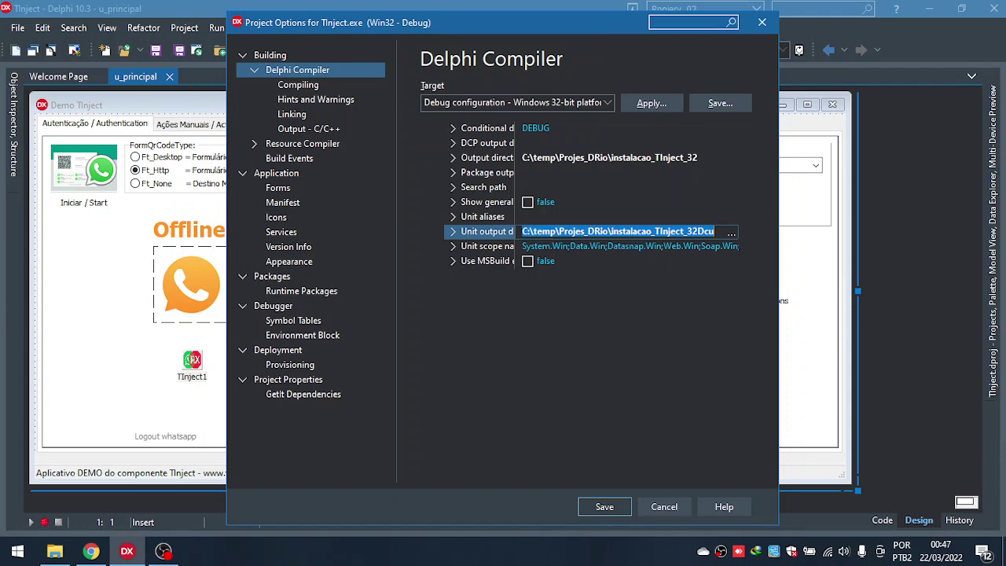
Switch the target to the Release configuration for Windows 32-bit and set its output directory to C:\temp\Projes_DRio\instalacao_TInject_32.
left_click(607, 103)
left_click(564, 158)
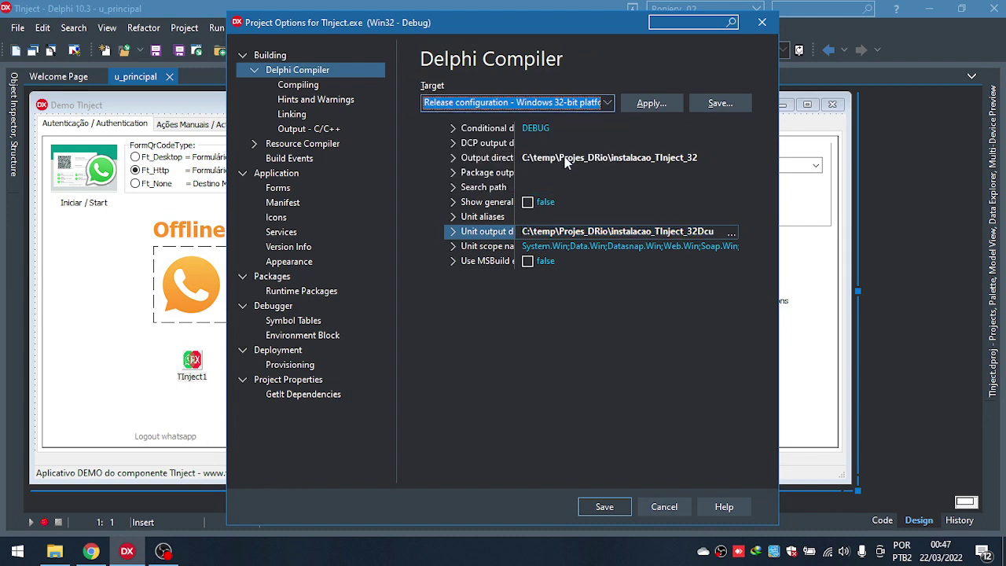
left_click(593, 159)
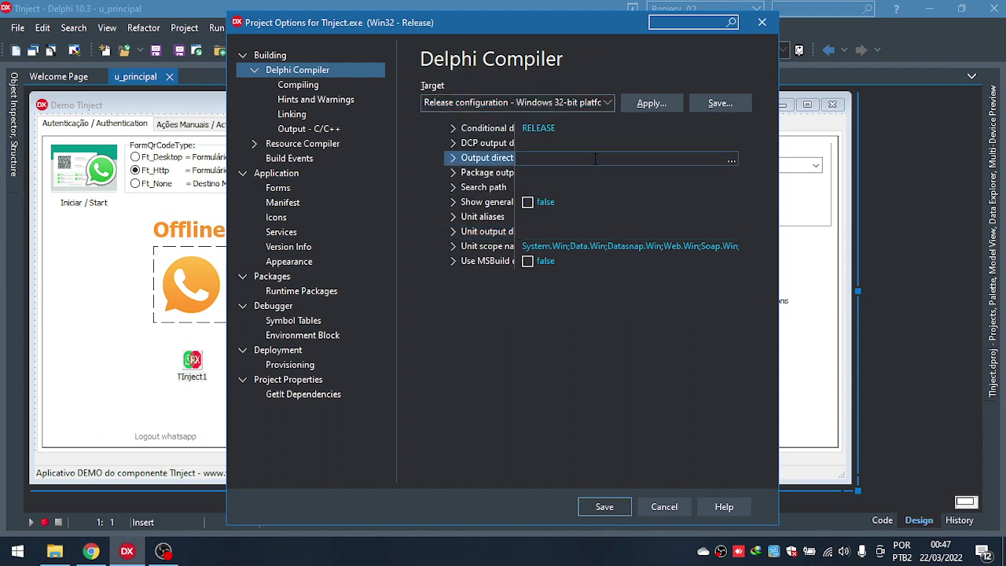
type("C:\\temp\\Projes_DF.io\\instalacao_TInject_32")
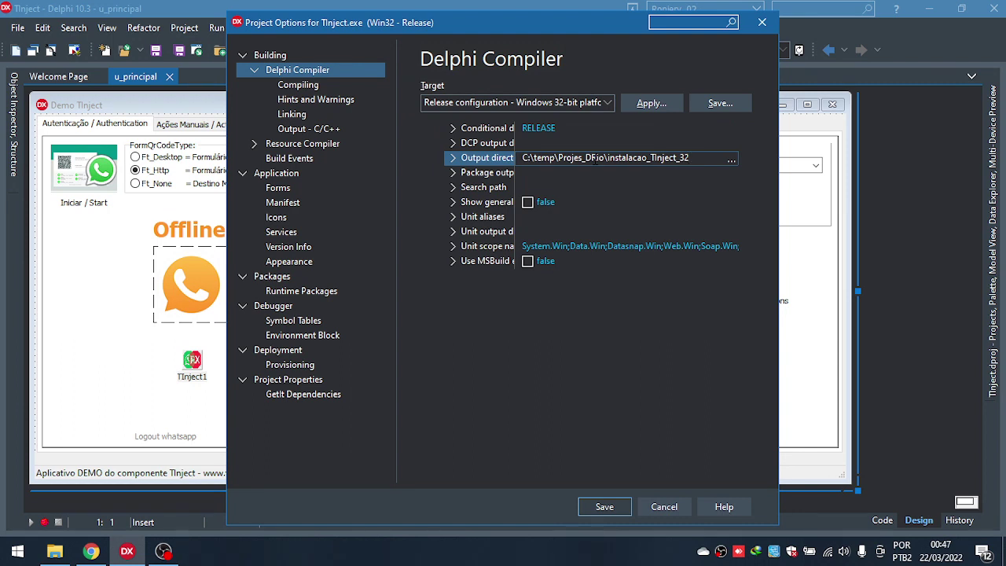
Set the Release unit output directory to C:\temp\Projes_DRio\instalacao_TInject_32Rls and save the project options.
left_click(585, 232)
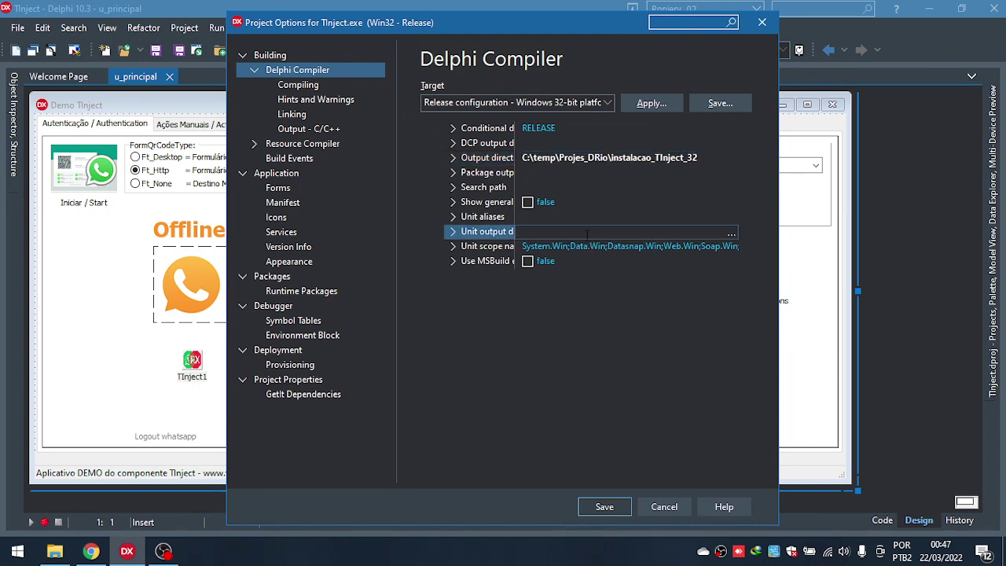
key("ctrl+v")
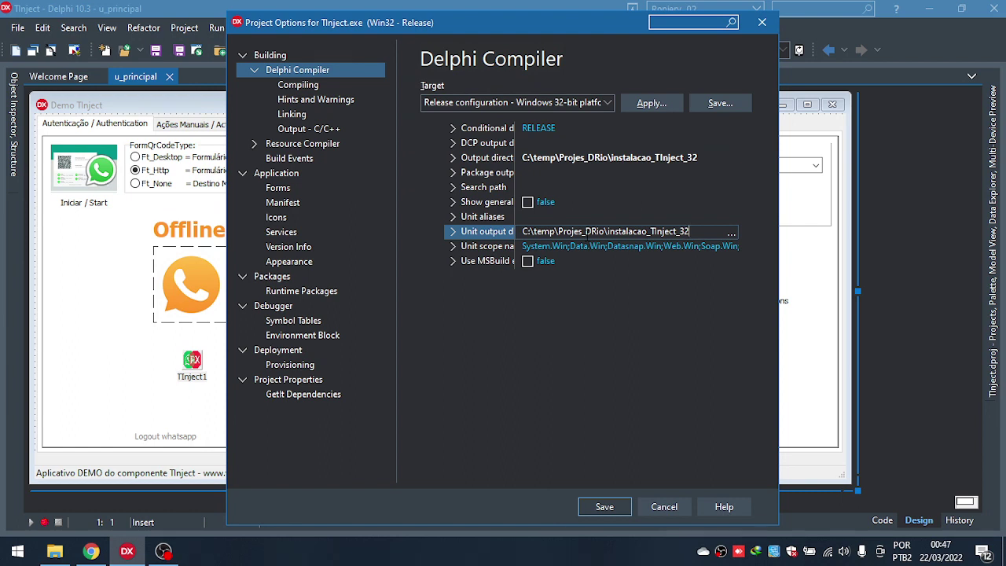
type("Rls")
key("Up")
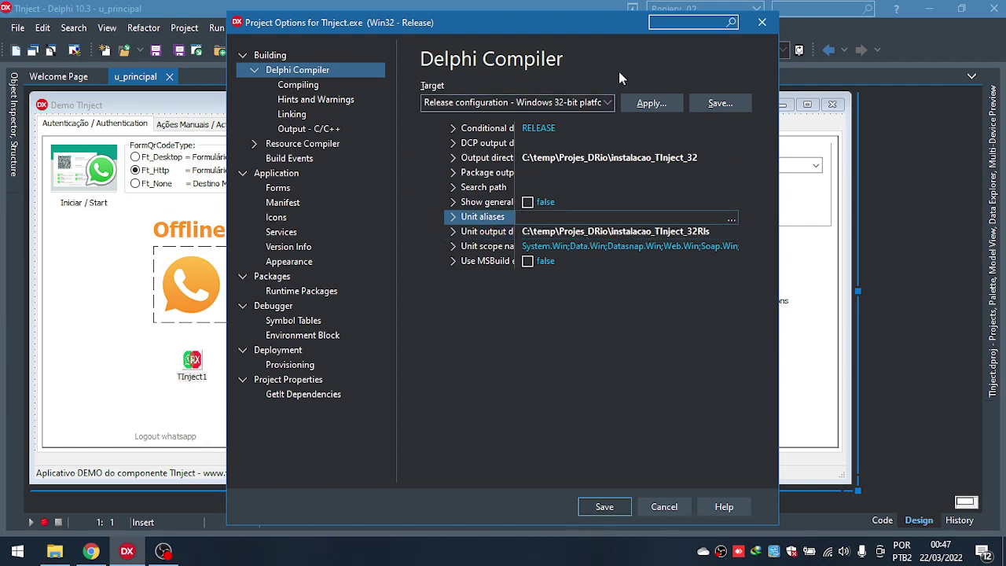
left_click(608, 102)
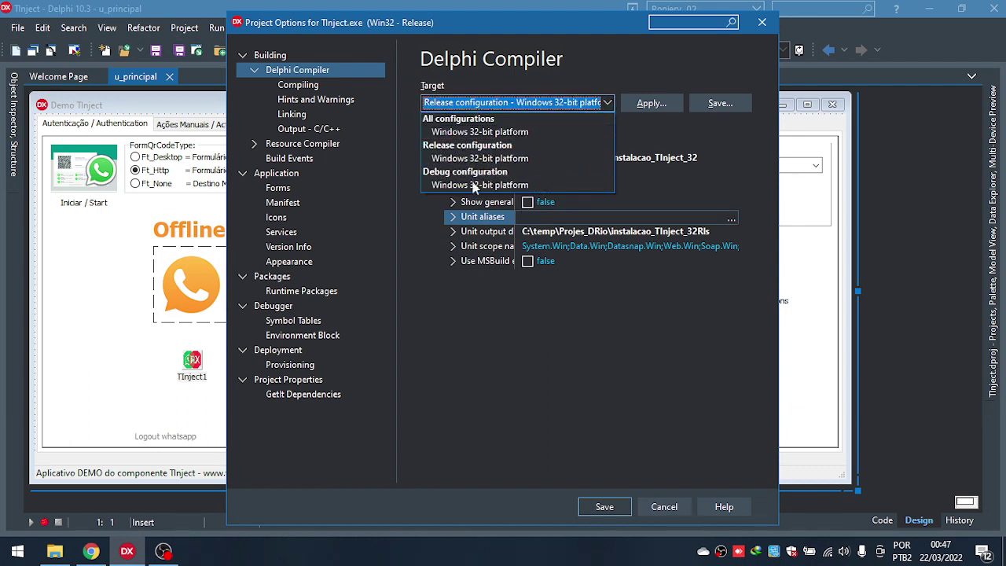
left_click(610, 68)
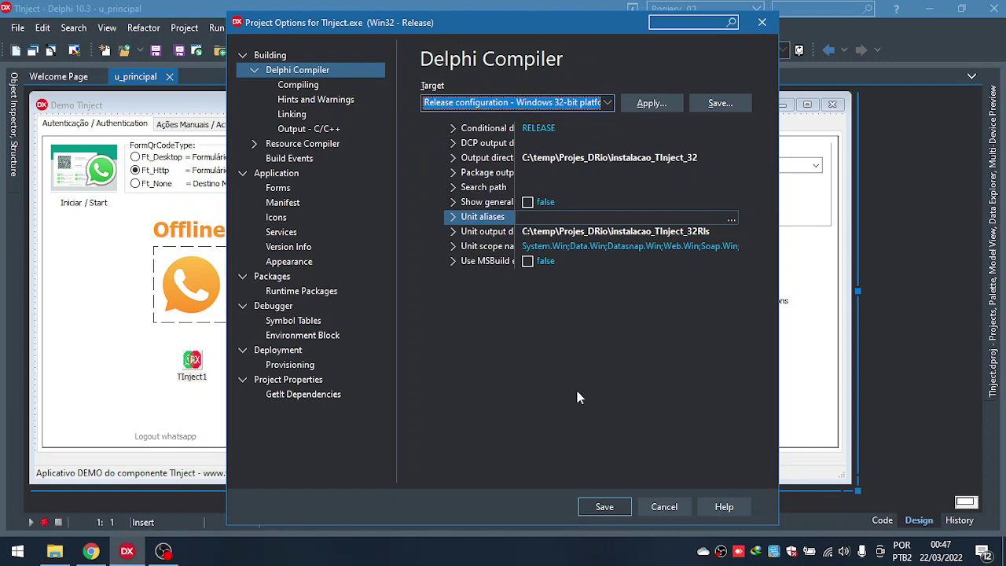
left_click(603, 509)
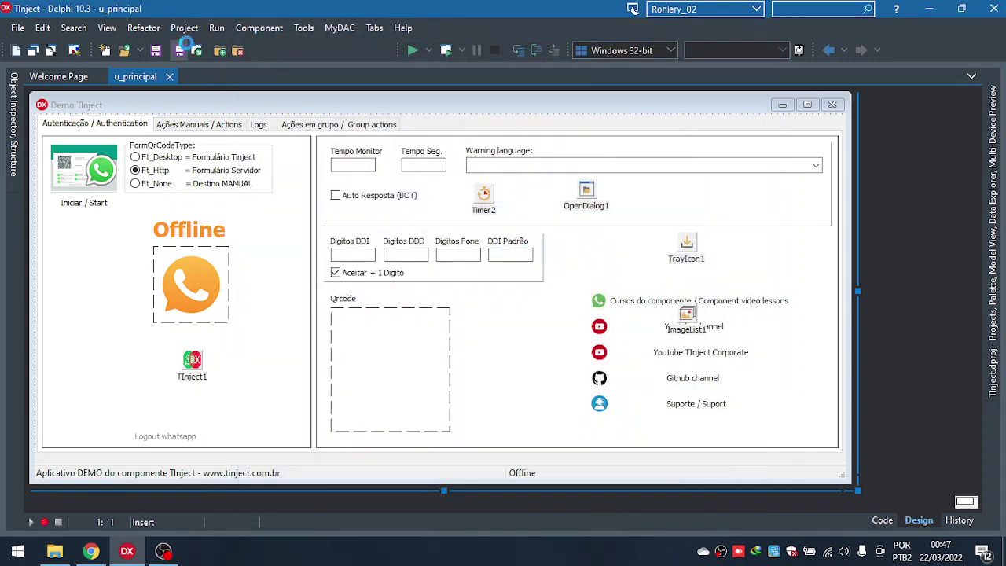
Build all projects and run the TInject demo application.
left_click(184, 27)
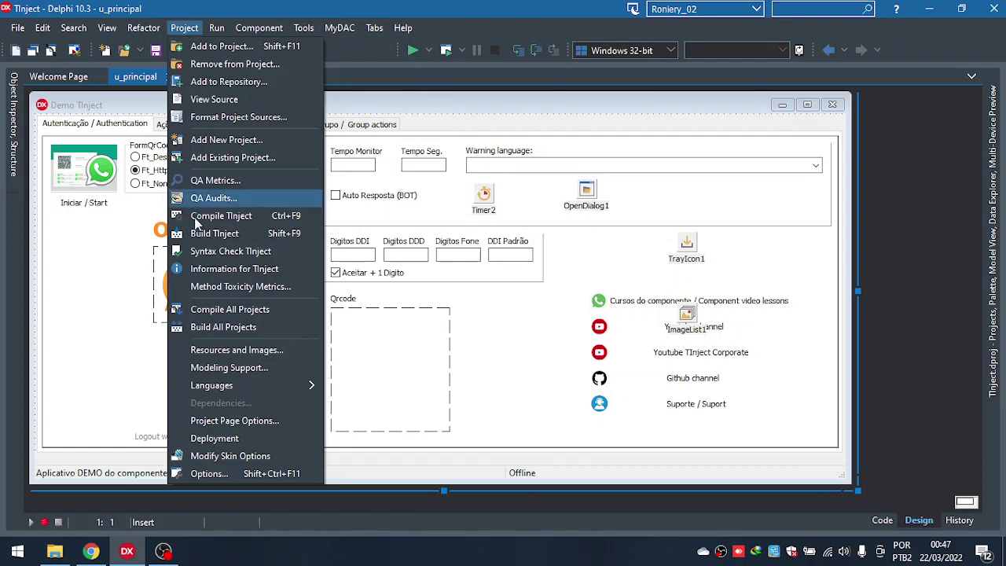
left_click(217, 333)
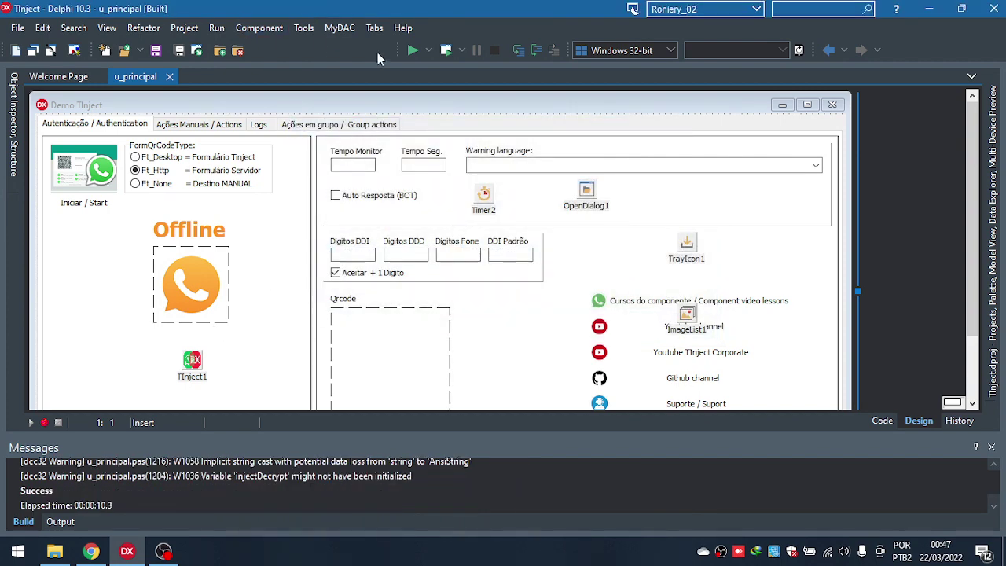
left_click(413, 49)
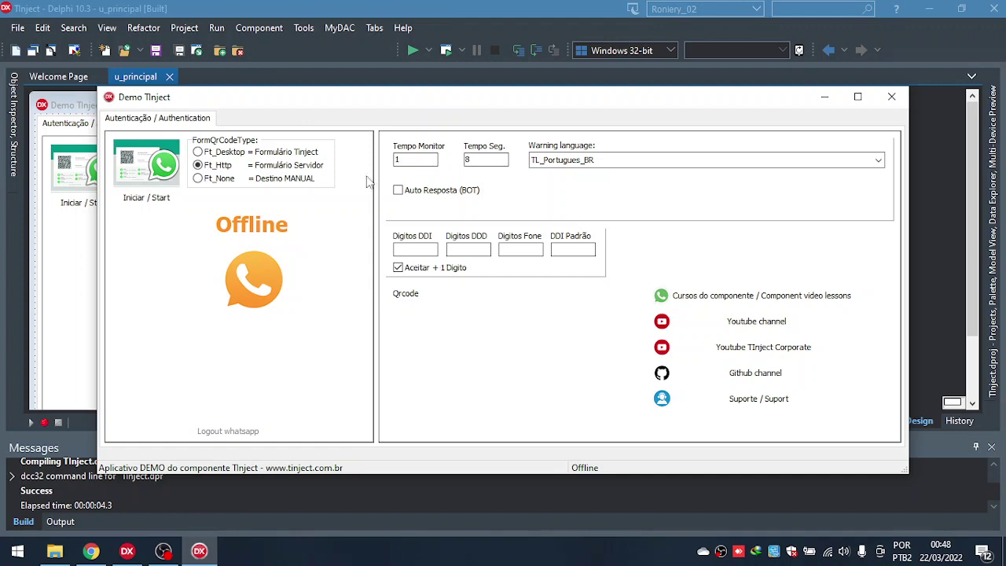
Start the WhatsApp connection in the demo to show the QR code, close that window and exit the demo application.
left_click(142, 180)
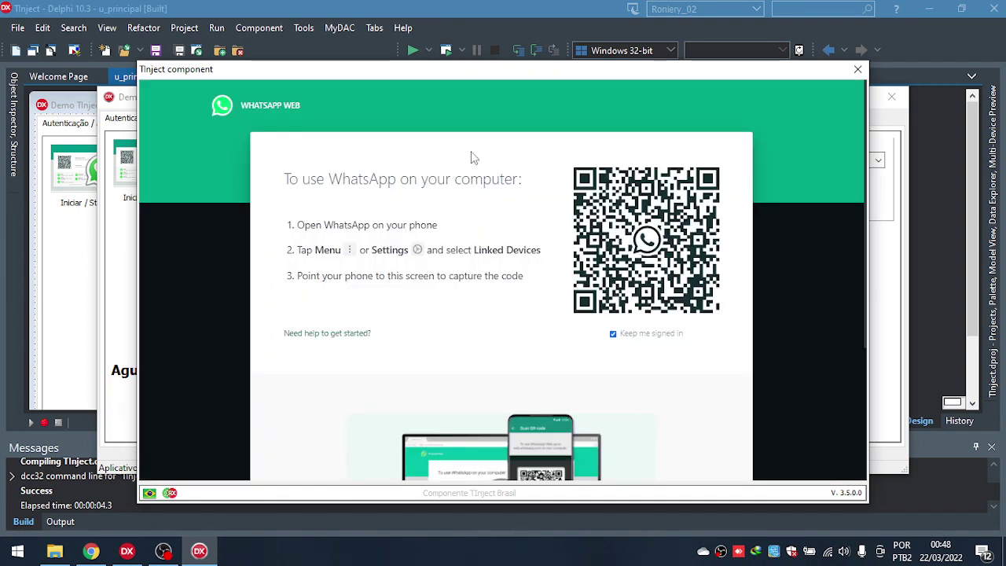
left_click(857, 70)
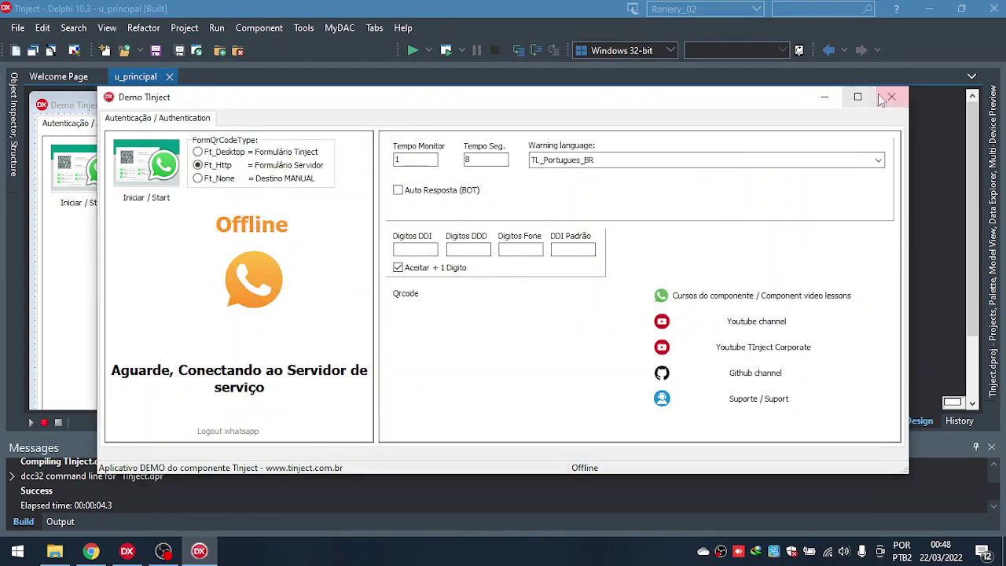
left_click(891, 95)
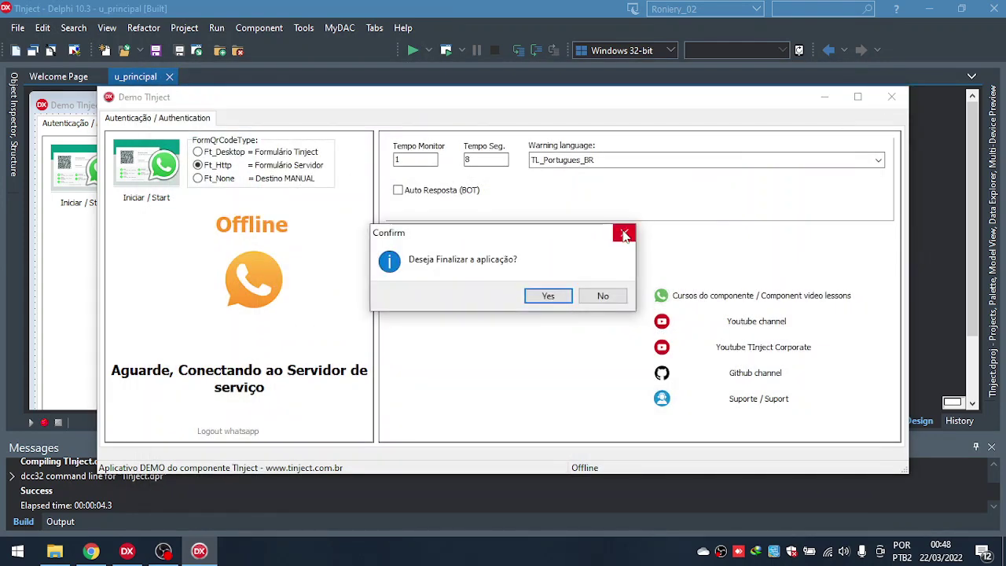
left_click(560, 295)
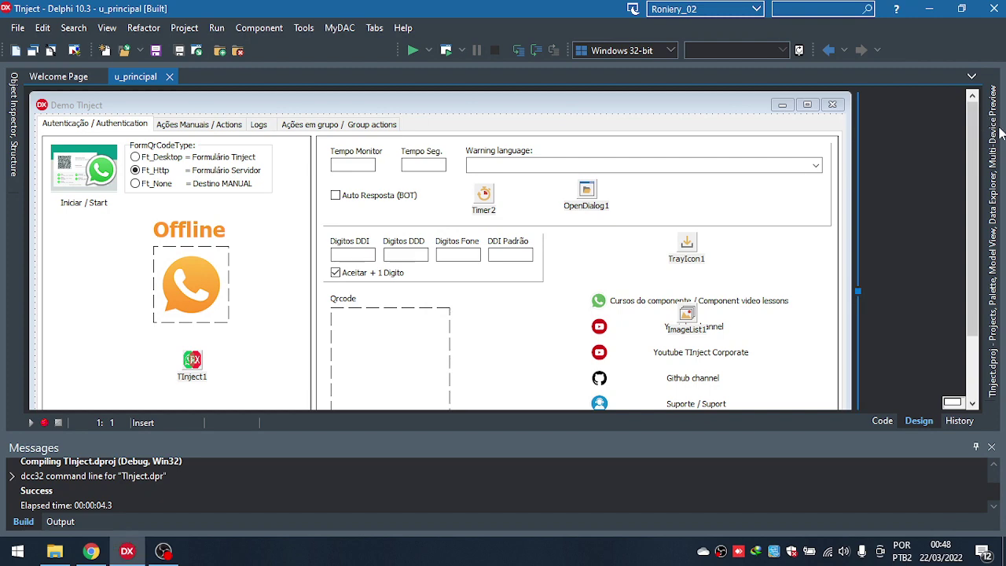
Add Windows 64-bit as a target platform of the TInject project and make it the active platform.
mouse_move(992, 124)
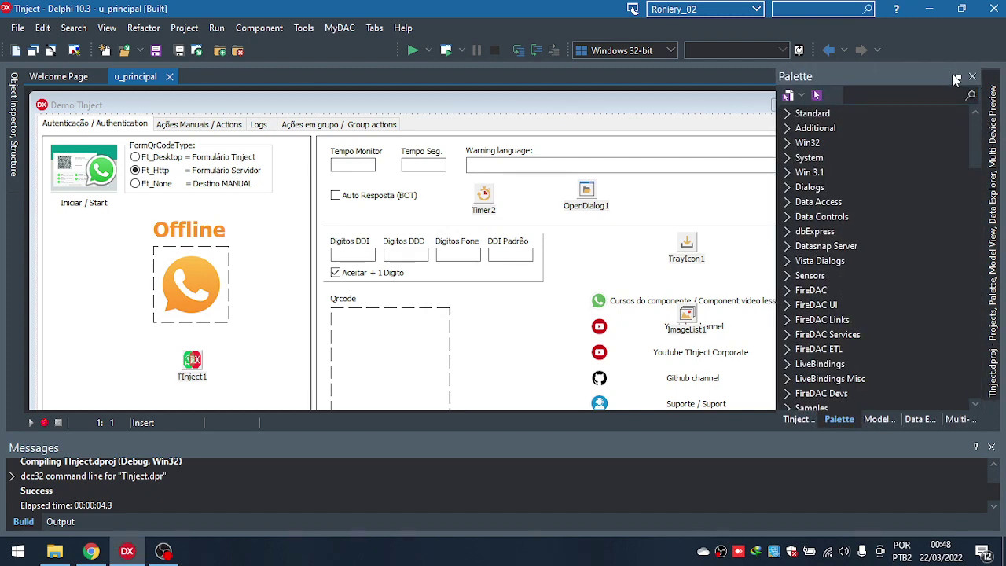
left_click(957, 77)
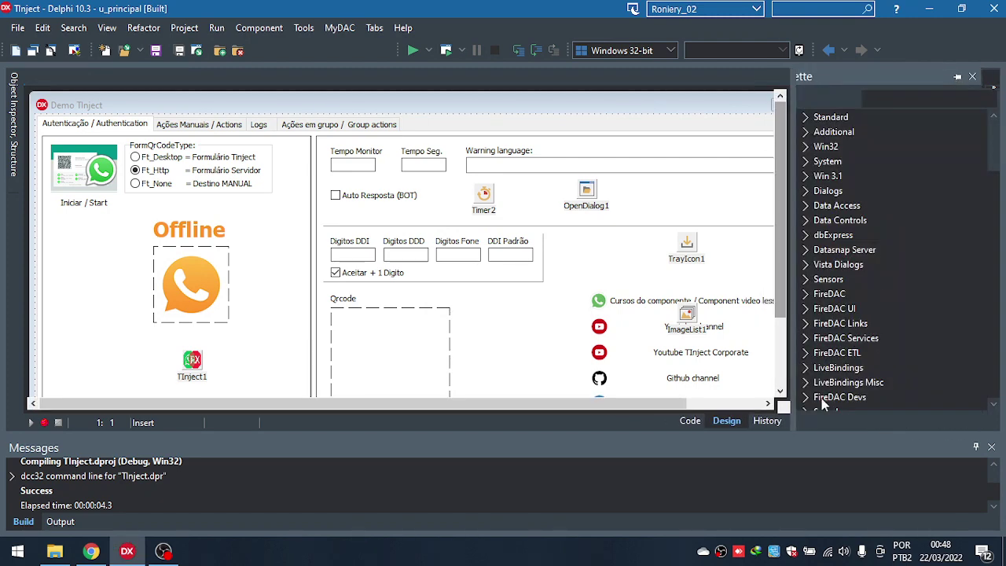
left_click(817, 418)
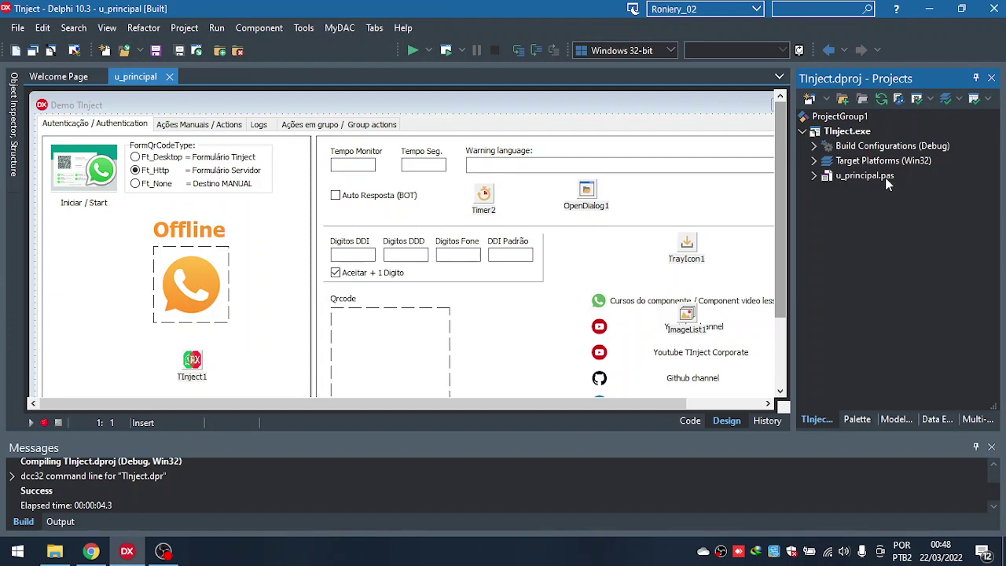
left_click(814, 160)
left_click(841, 167)
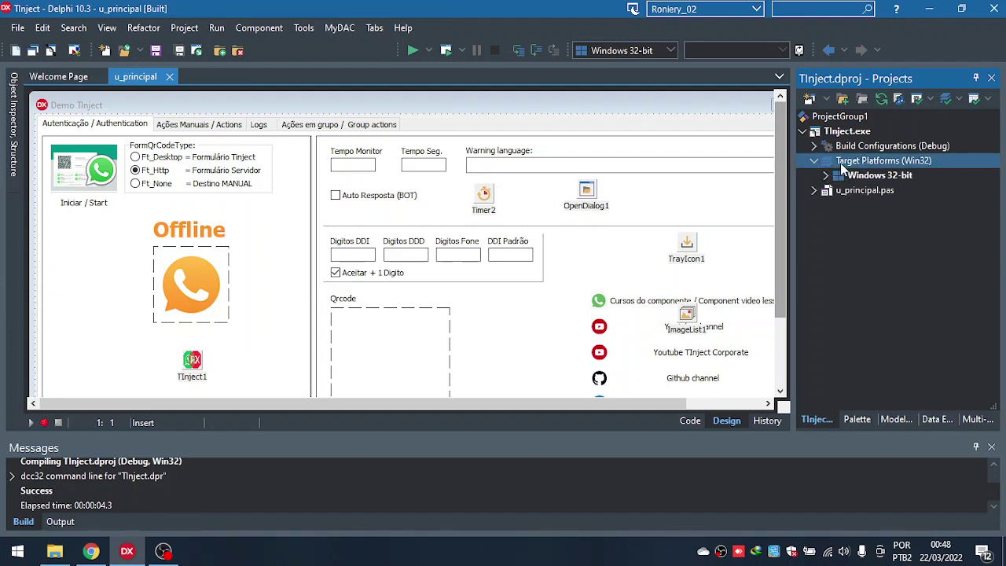
right_click(841, 167)
left_click(868, 174)
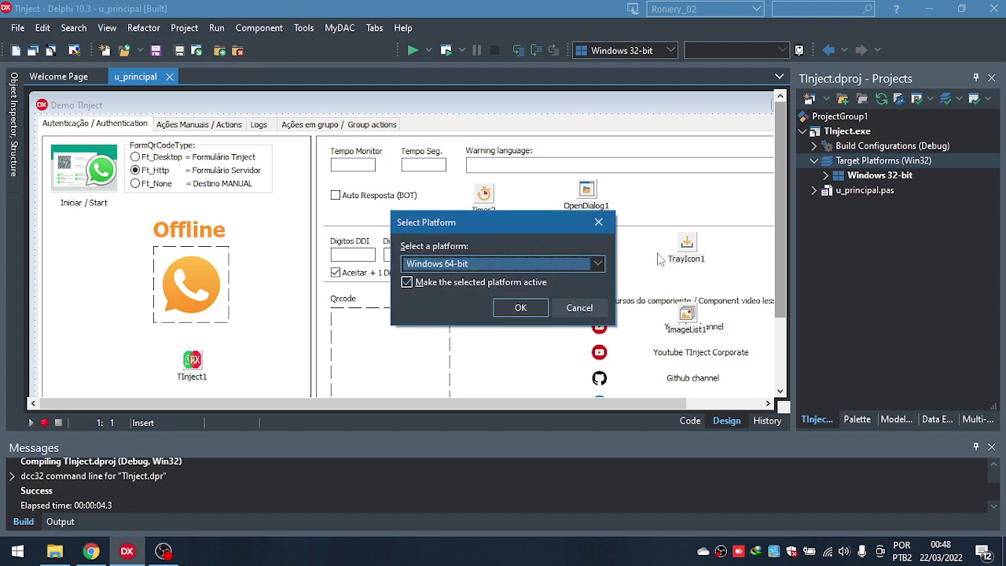
left_click(509, 308)
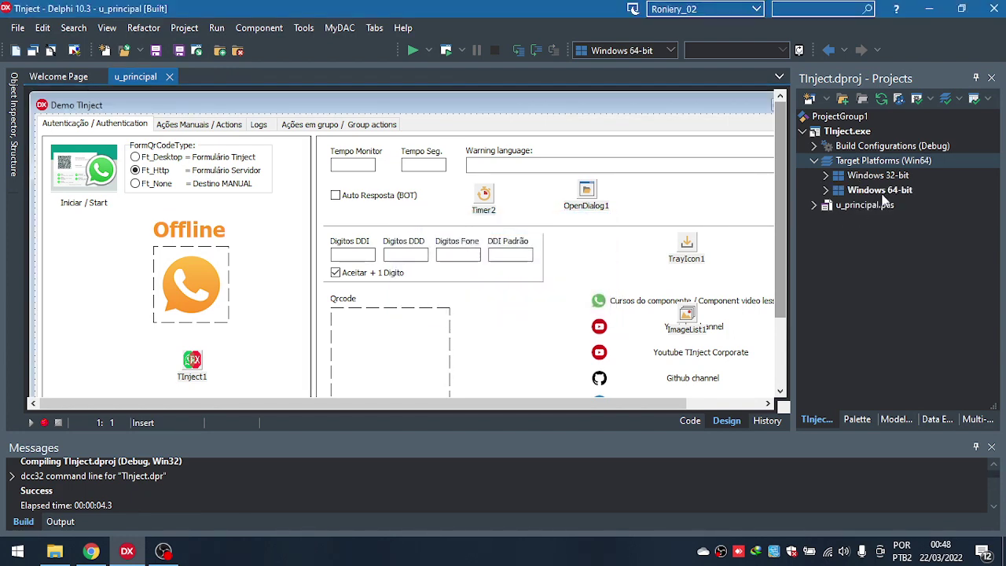
left_click(883, 197)
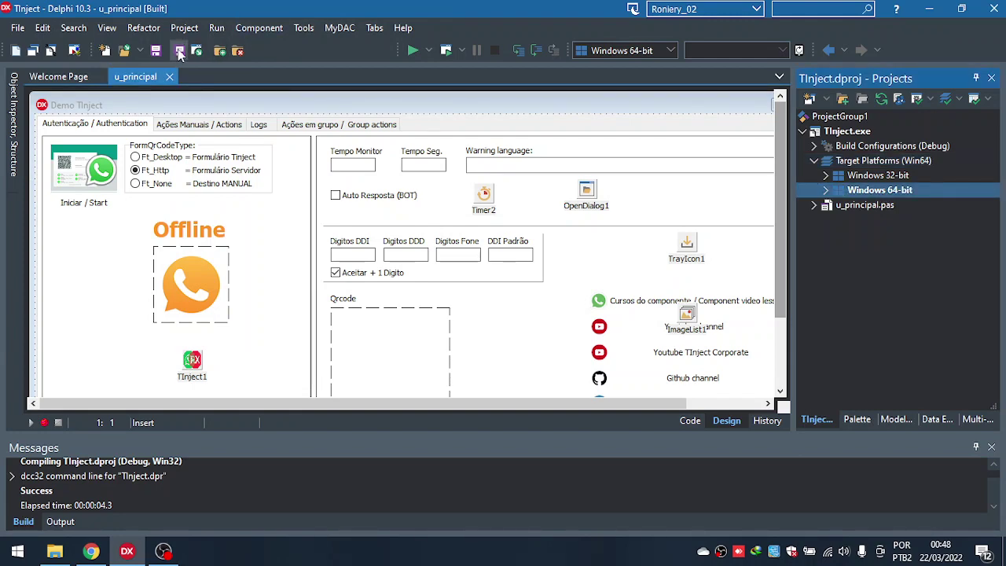
Open the TInject project options, copy the path C:\temp\Projes_DRio\instalacao_TInject_64 from File Explorer and return to the options.
left_click(181, 31)
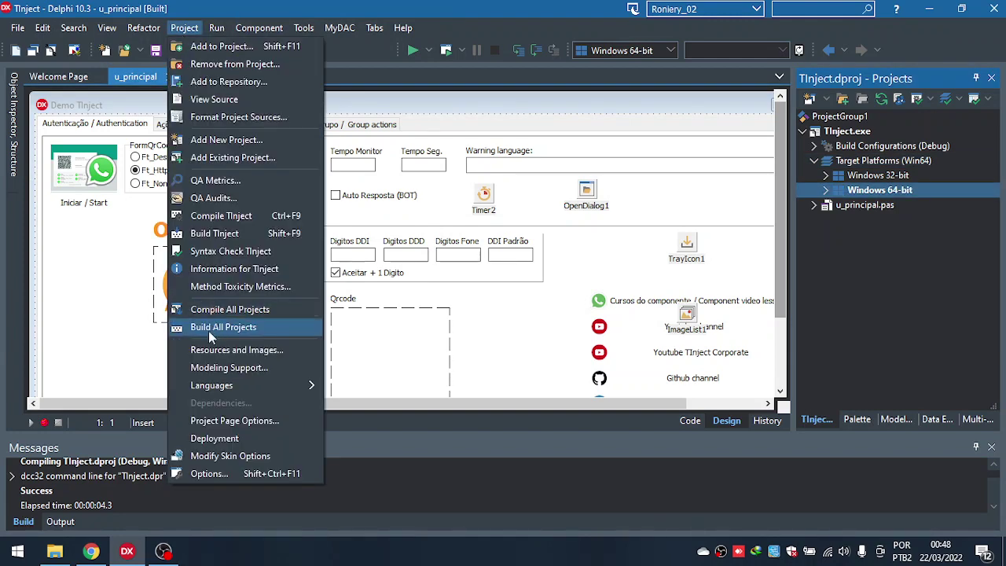
left_click(206, 475)
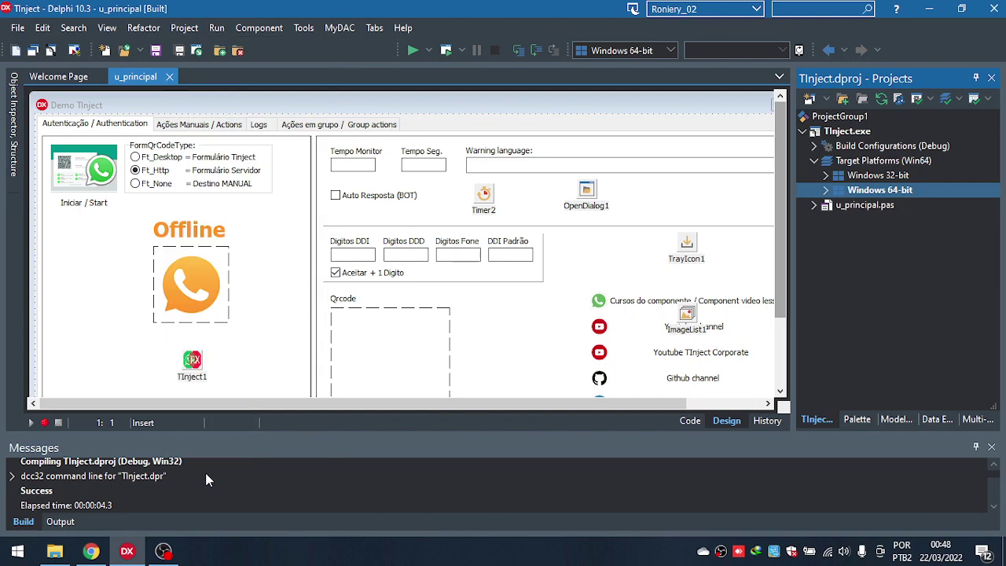
left_click(56, 551)
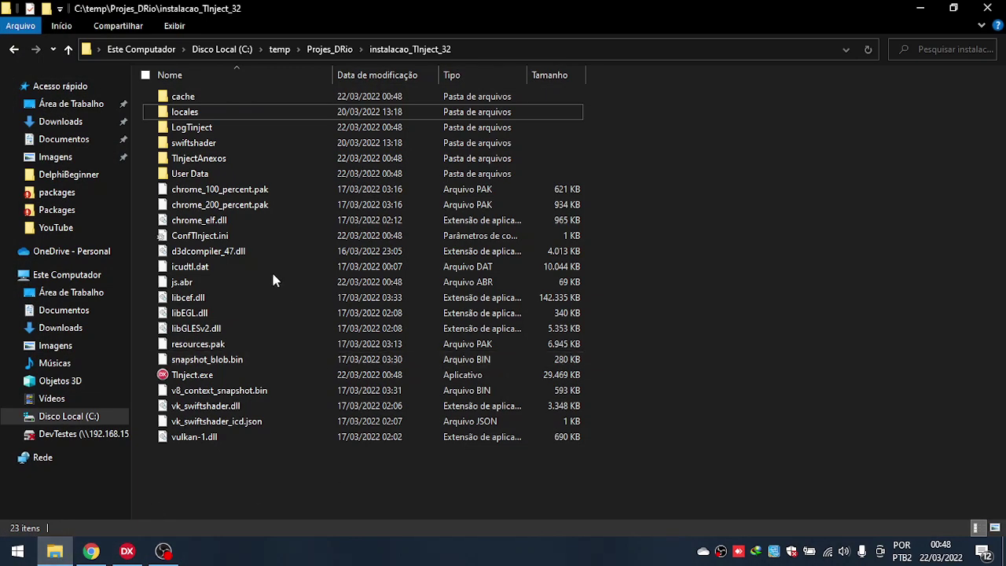
left_click(337, 49)
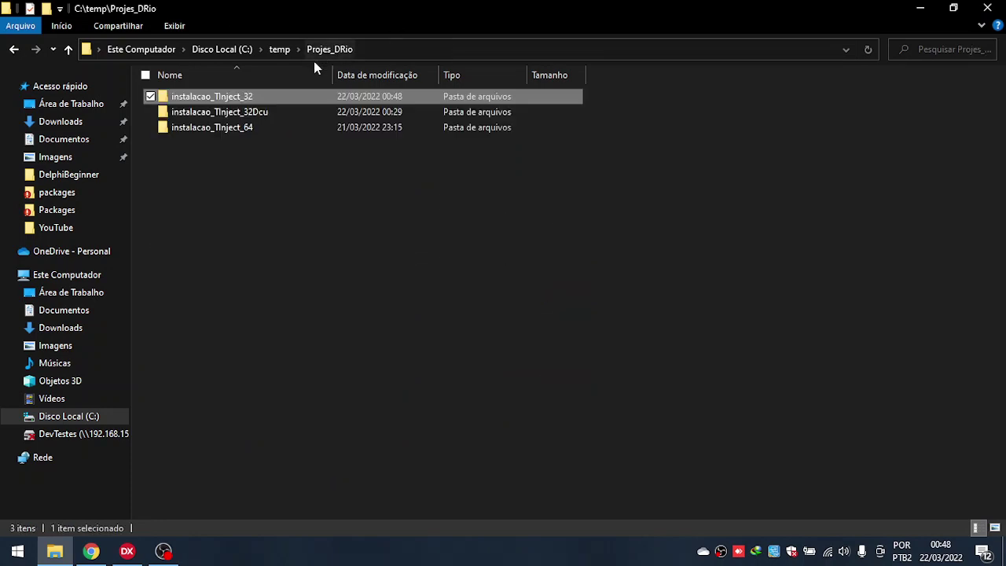
double_click(267, 127)
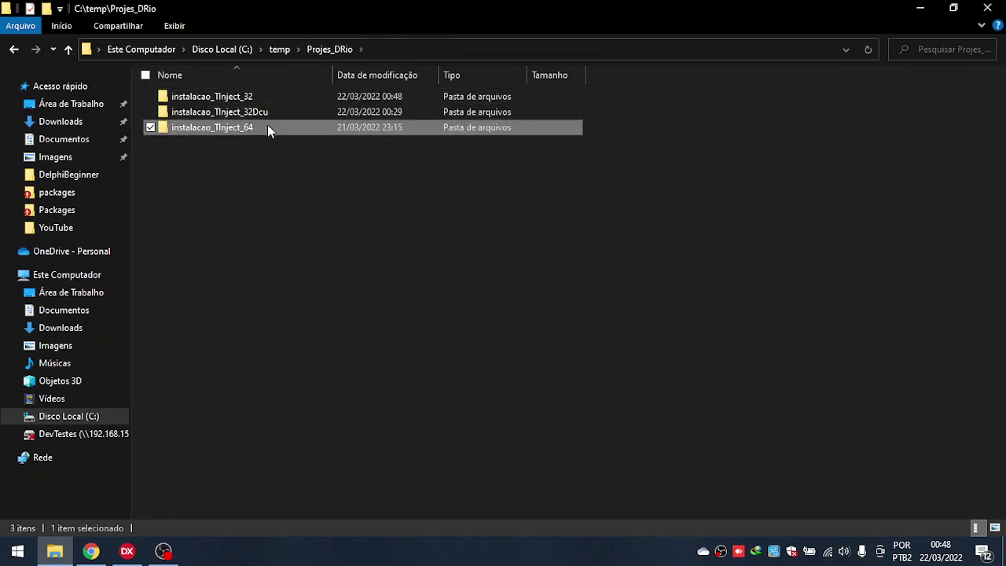
left_click(510, 47)
key("ctrl+c")
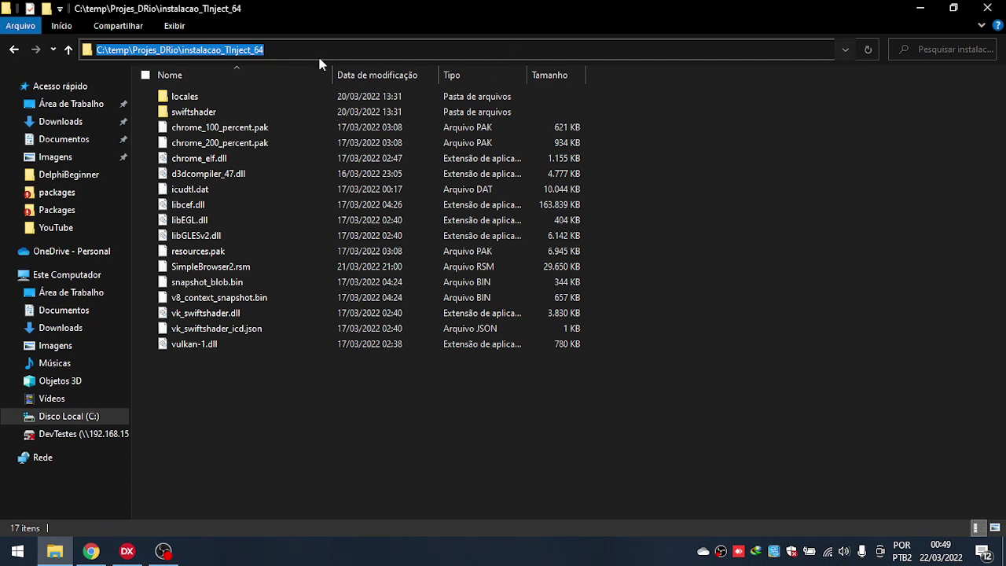
key("End")
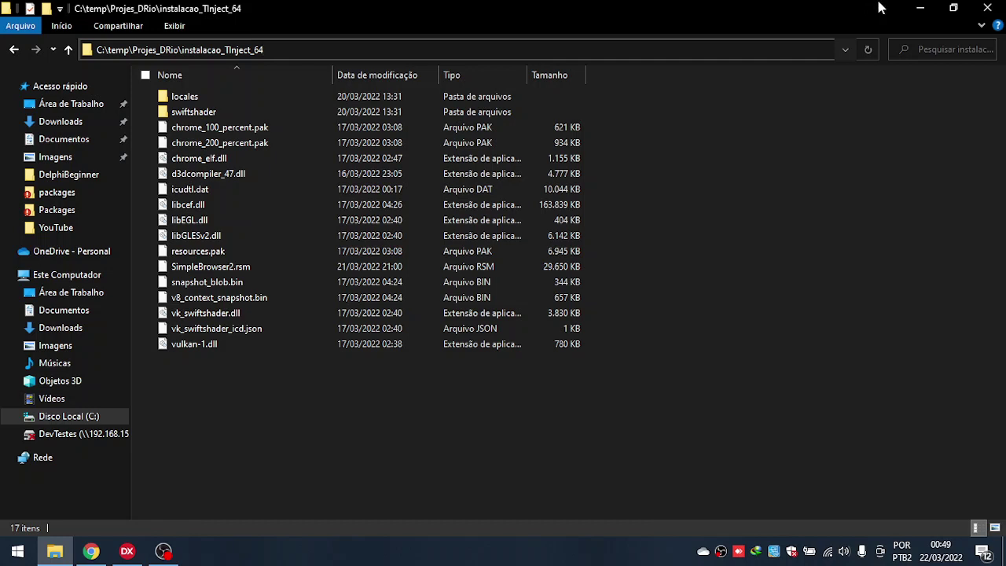
left_click(918, 9)
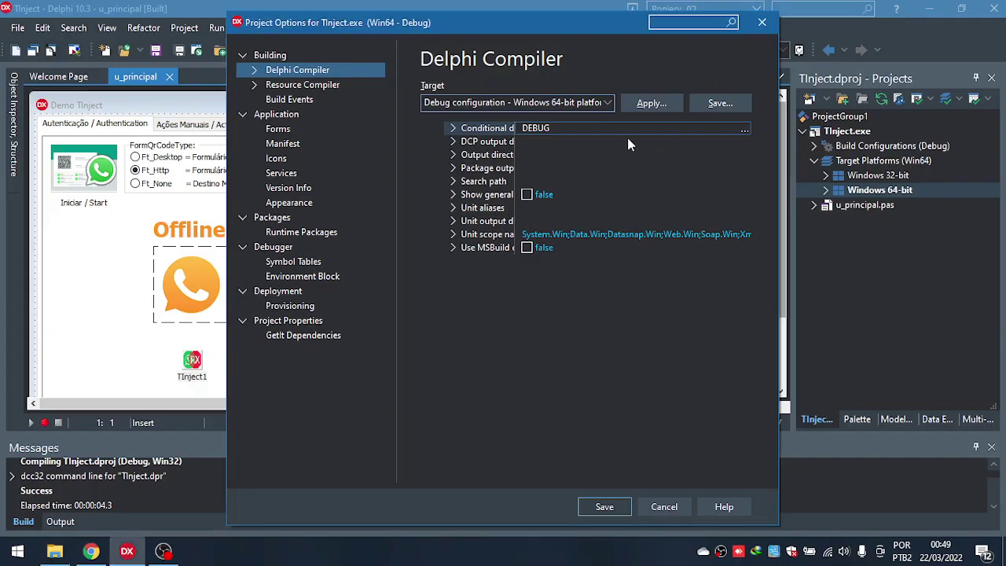
Set the Debug Windows 64-bit output directory to C:\temp\Projes_DRio\instalacao_TInject_64.
double_click(564, 159)
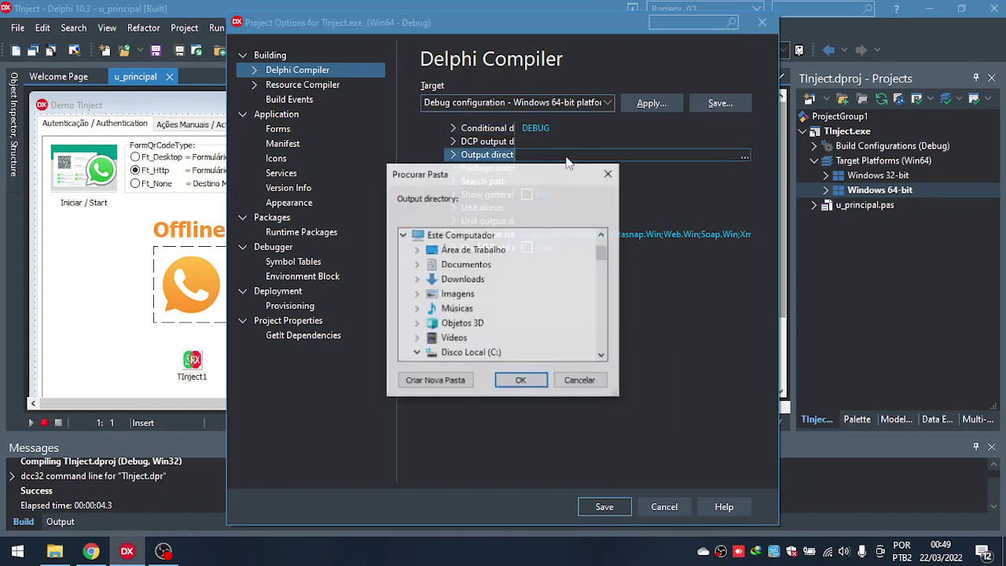
key("Escape")
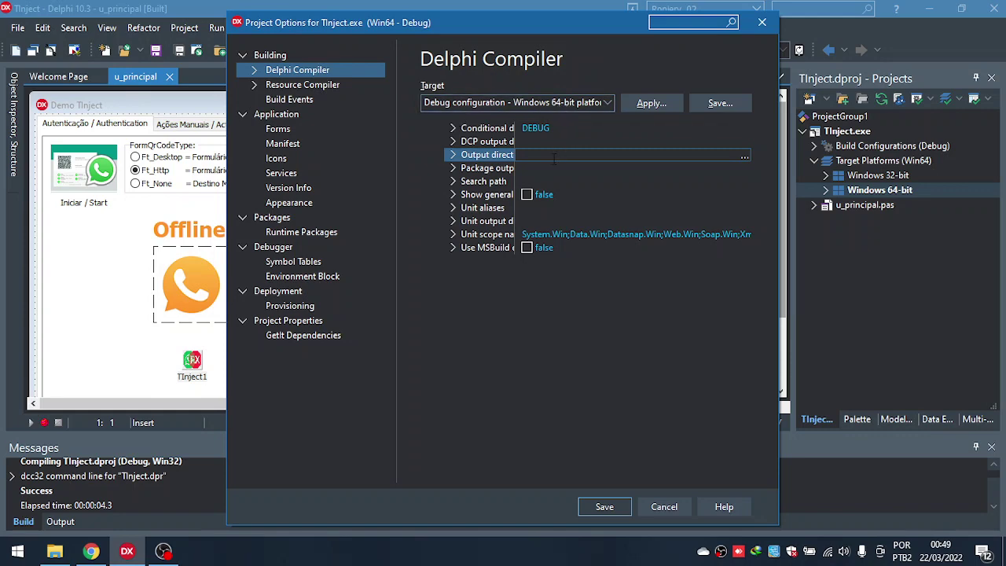
key("ctrl+v")
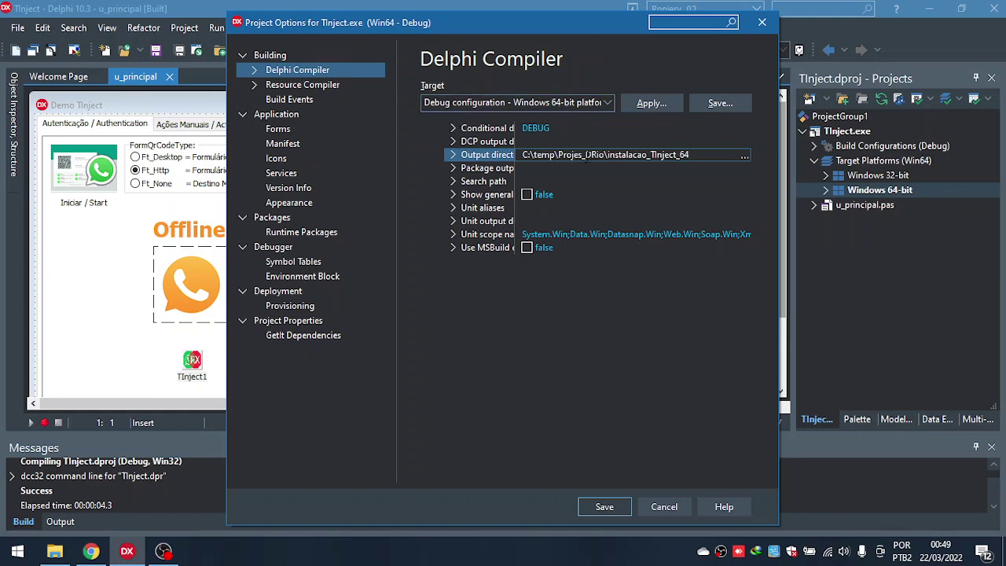
Set the Debug 64-bit unit output directory to C:\temp\Projes_DRio\instalacao_TInject_64Dcu.
left_click(583, 221)
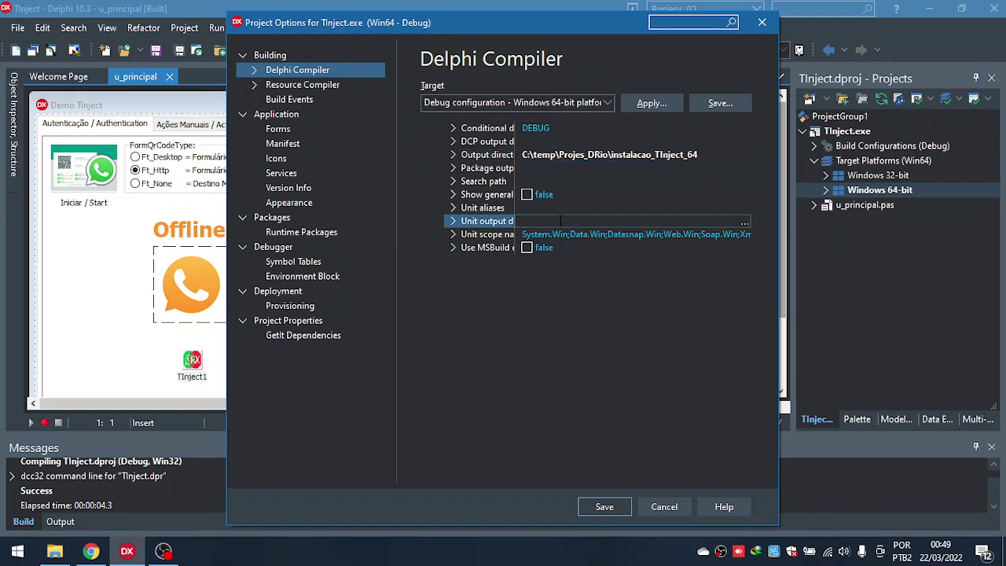
key("ctrl+v")
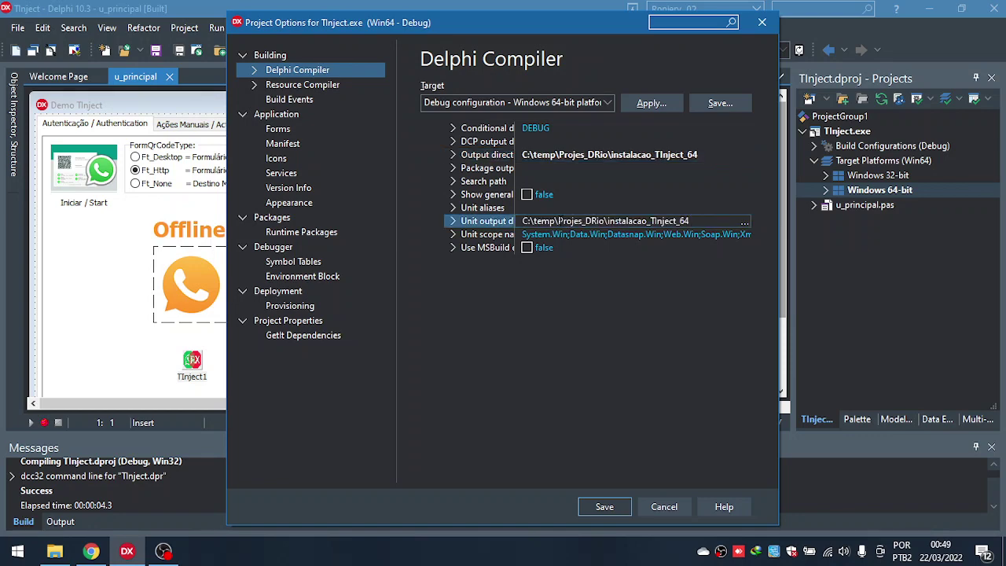
type("DCU")
key("BackSpace")
key("BackSpace")
type("cu")
key("Return")
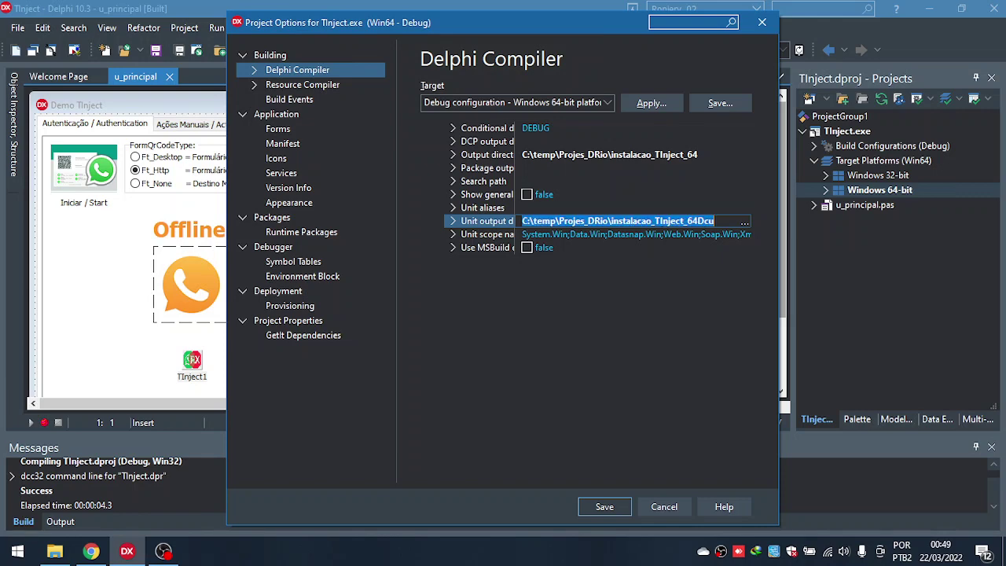
Switch the target to the Release configuration for Windows 64-bit and set its output directory to C:\temp\Projes_DRio\instalacao_TInject_64.
left_click(605, 105)
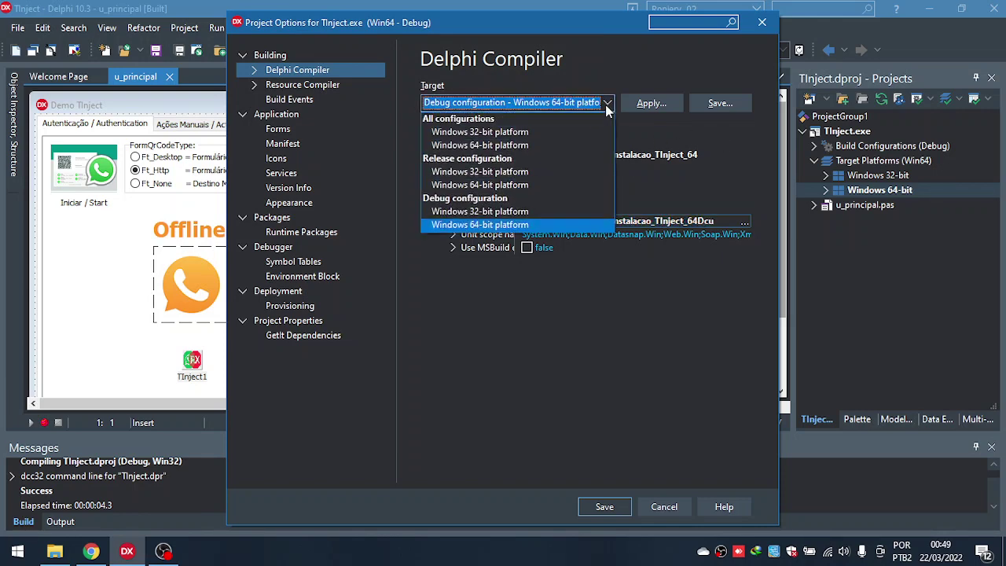
left_click(525, 186)
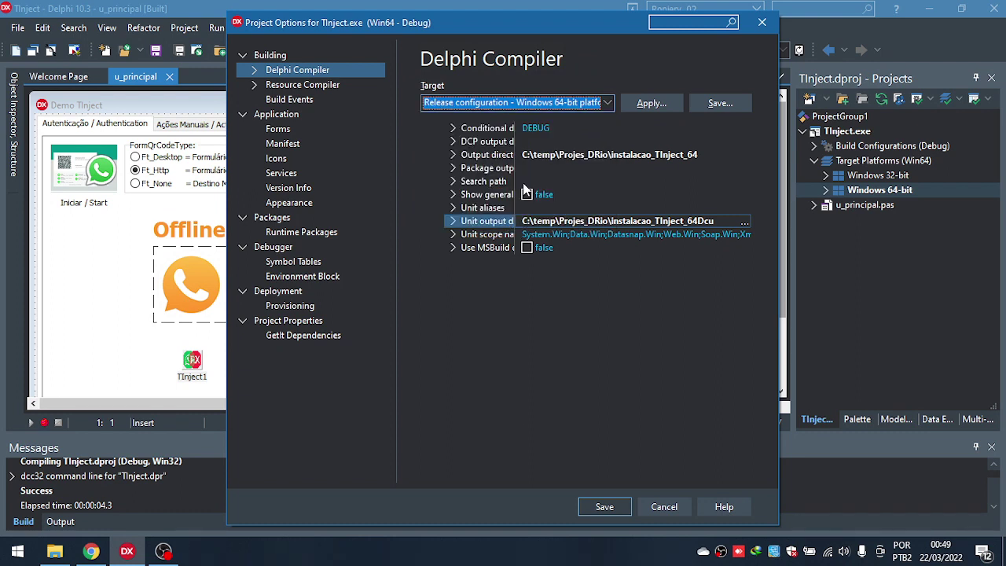
left_click(601, 155)
key("ctrl+v")
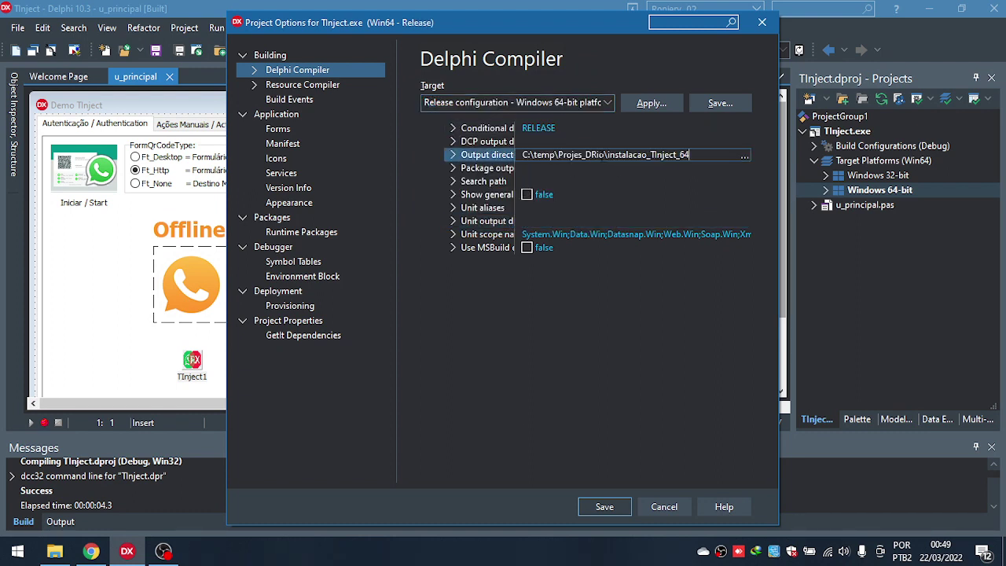
Set the Release 64-bit unit output directory to C:\temp\Projes_DRio\instalacao_TInject_64DcuRls.
left_click(573, 221)
key("ctrl+v")
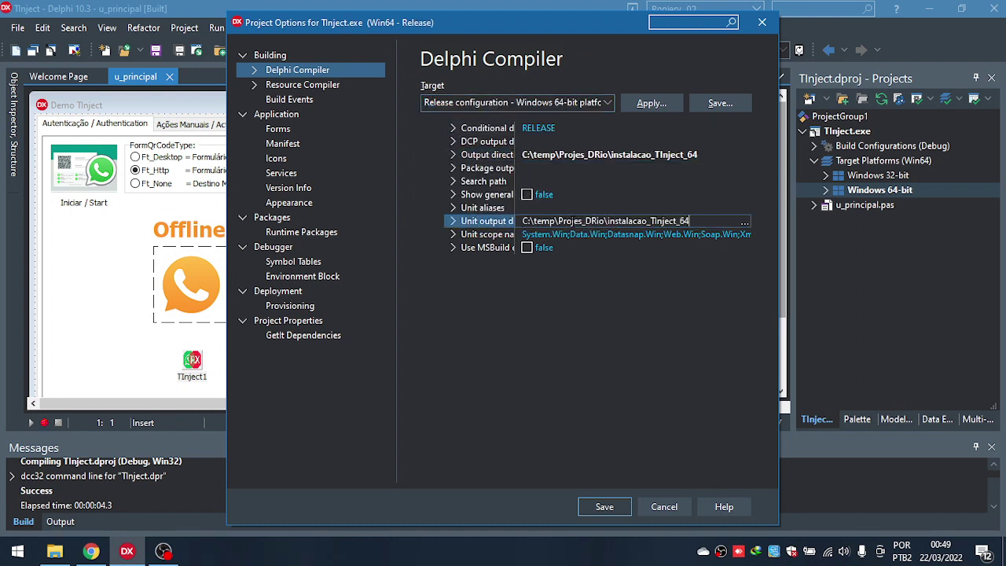
type("DcuRls")
key("Up")
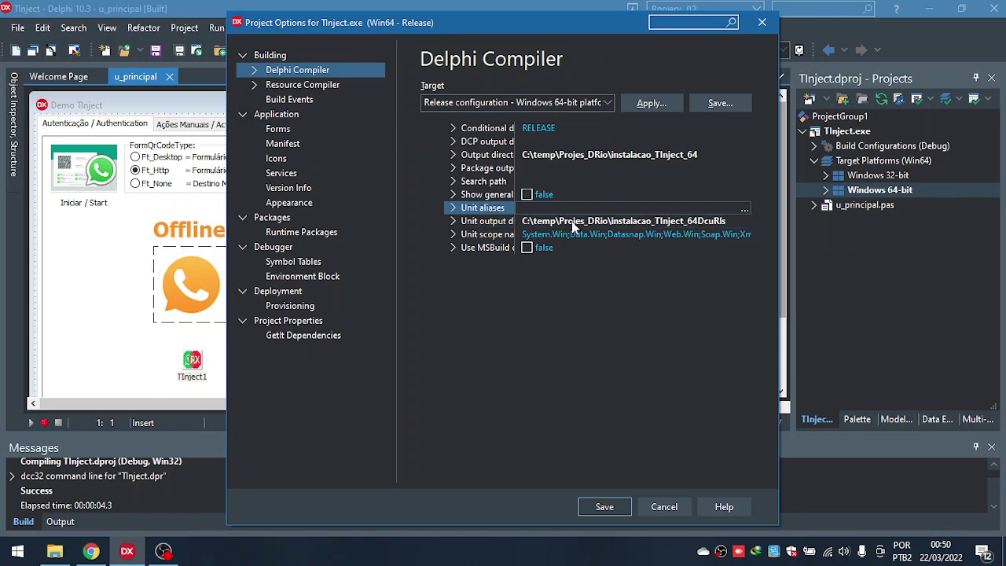
Switch back to the Debug configuration for Windows 64-bit and set its unit output directory to C:\temp\Projes_DRio\instalacao_TInject_64DcuDbg.
left_click(607, 103)
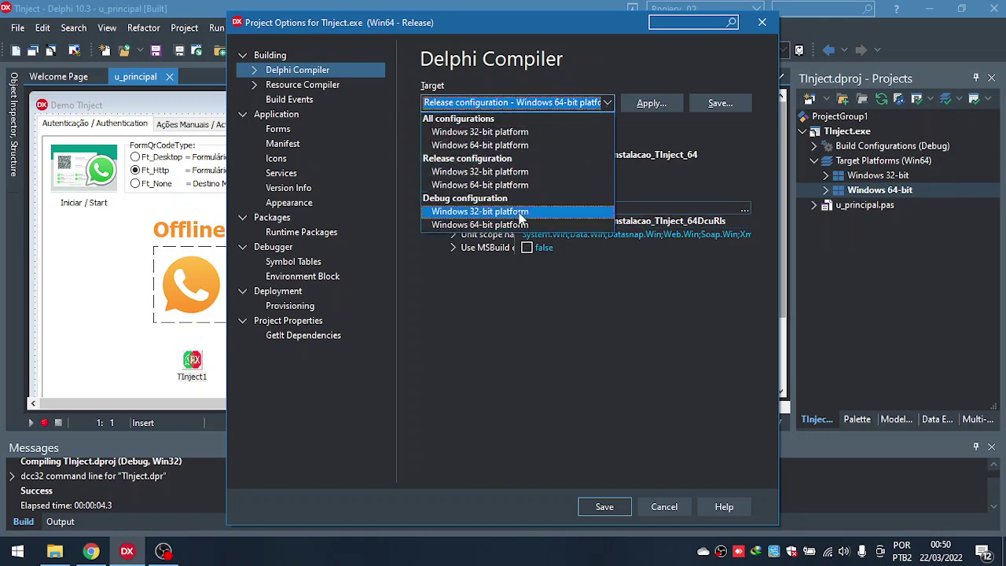
left_click(580, 224)
left_click(634, 221)
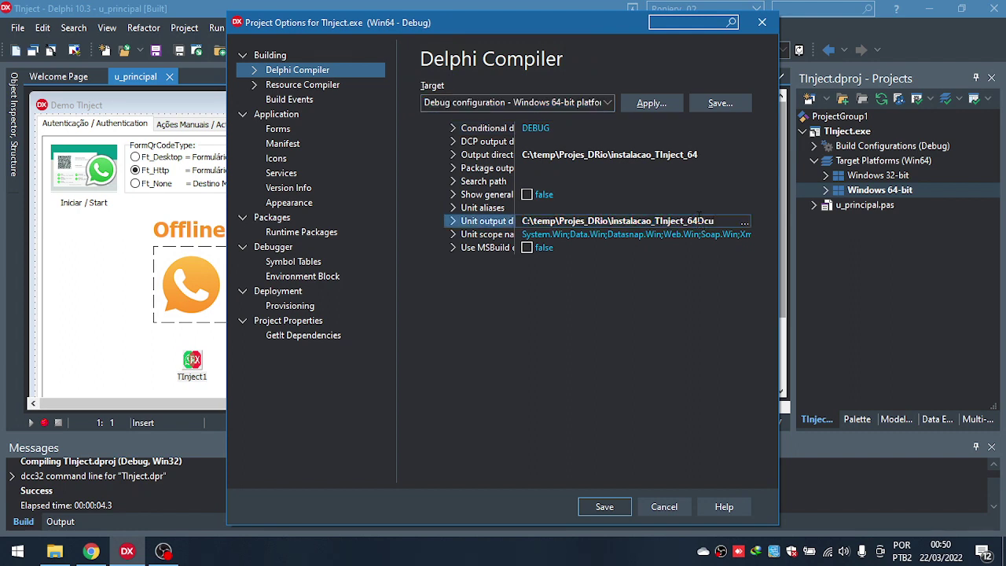
type("Dbg")
key("Up")
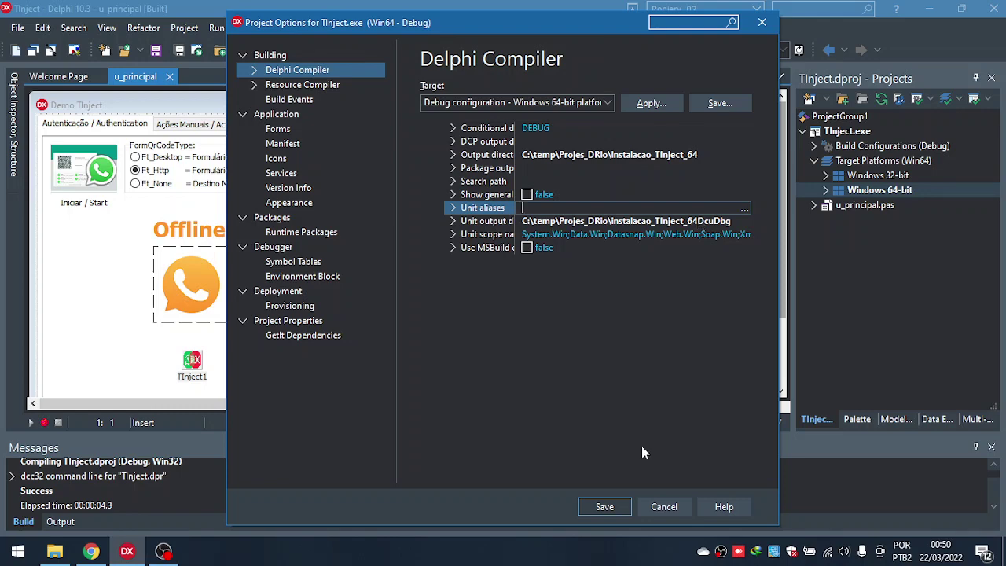
left_click(644, 157)
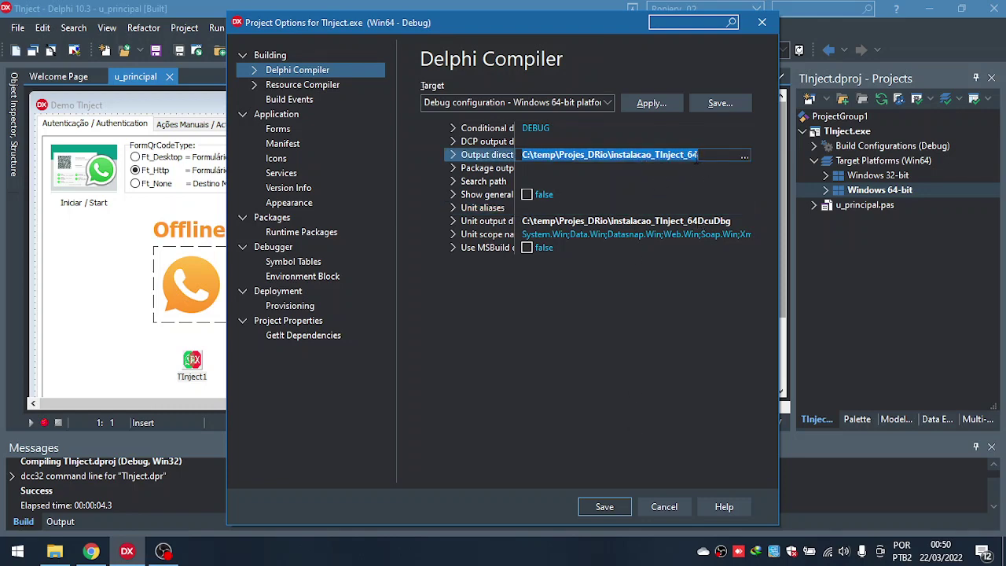
left_click(729, 225)
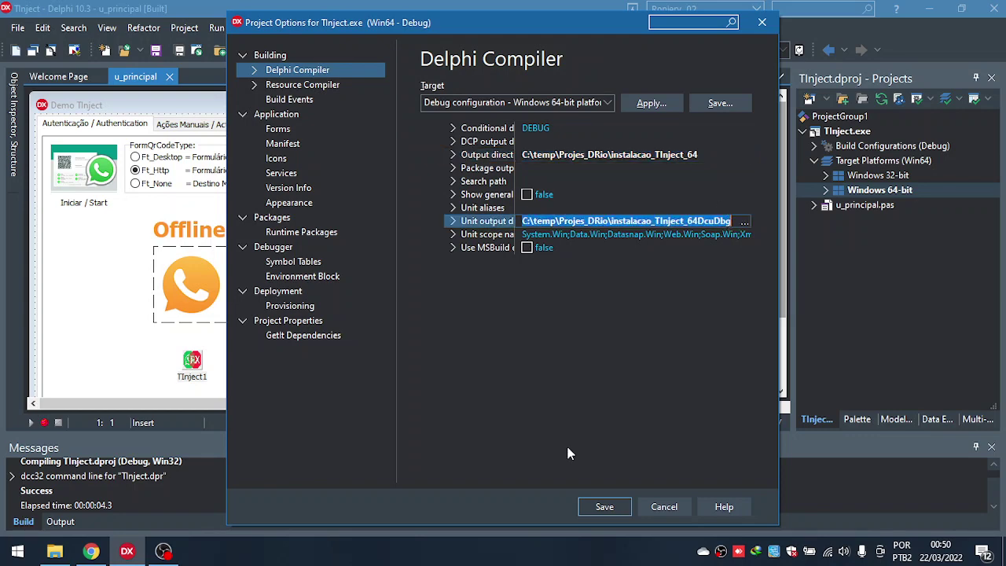
Save the project options and build TInject for the Windows 64-bit target platform.
left_click(595, 509)
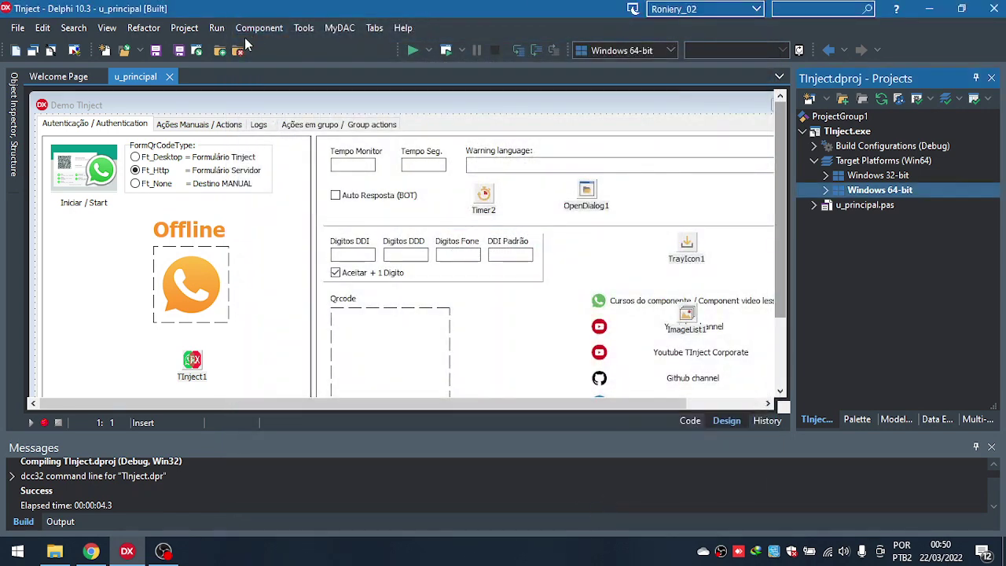
left_click(879, 176)
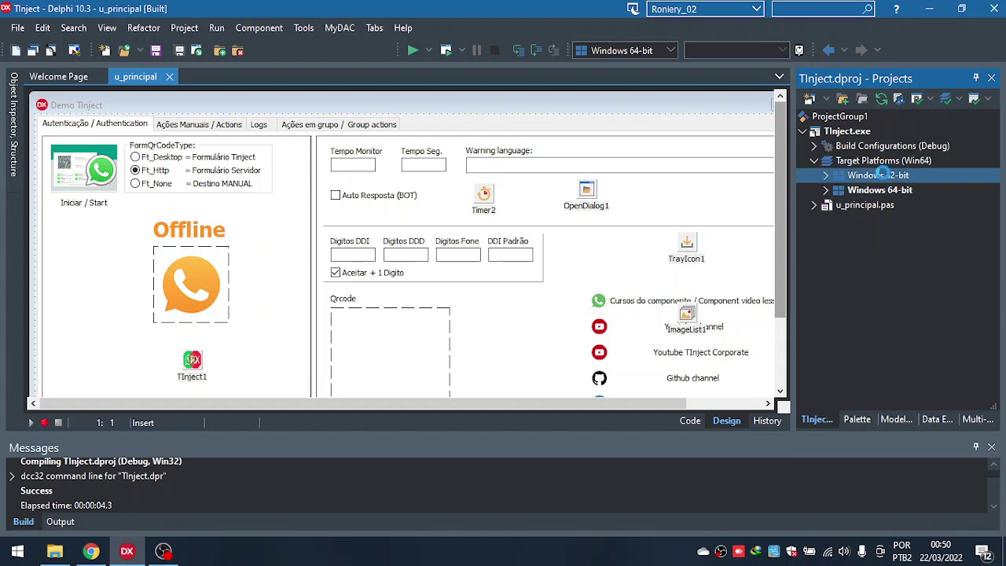
double_click(939, 172)
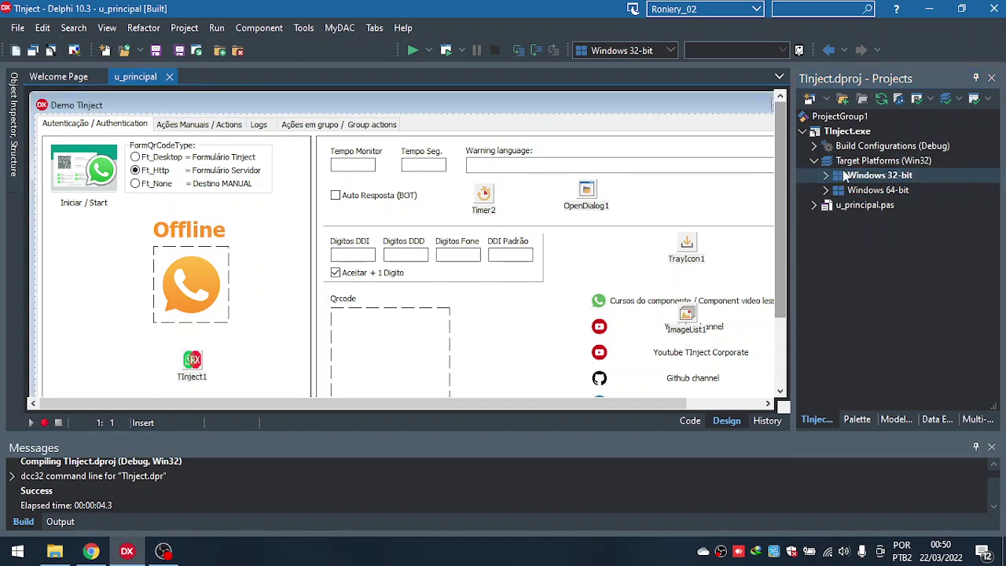
double_click(878, 189)
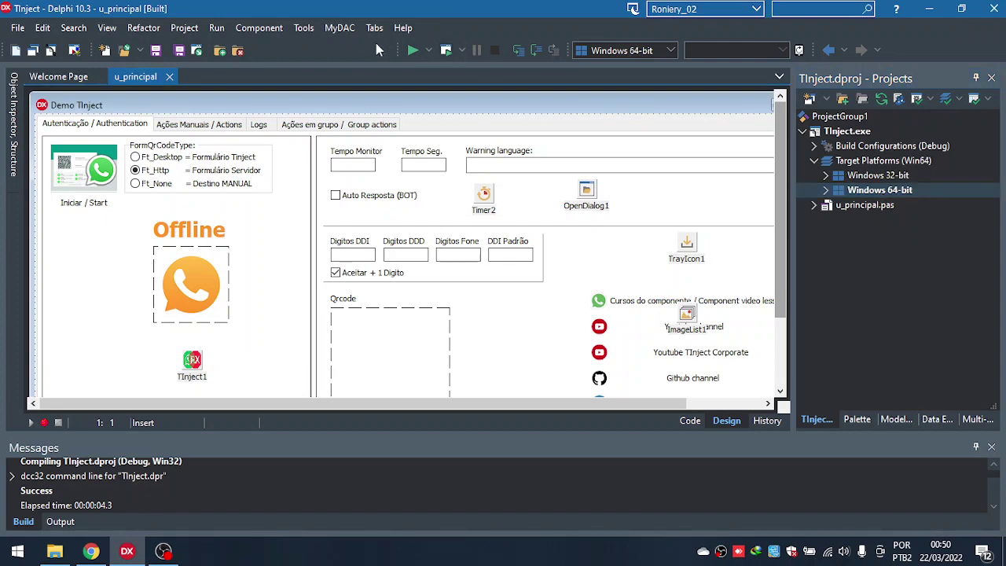
left_click(183, 28)
left_click(219, 328)
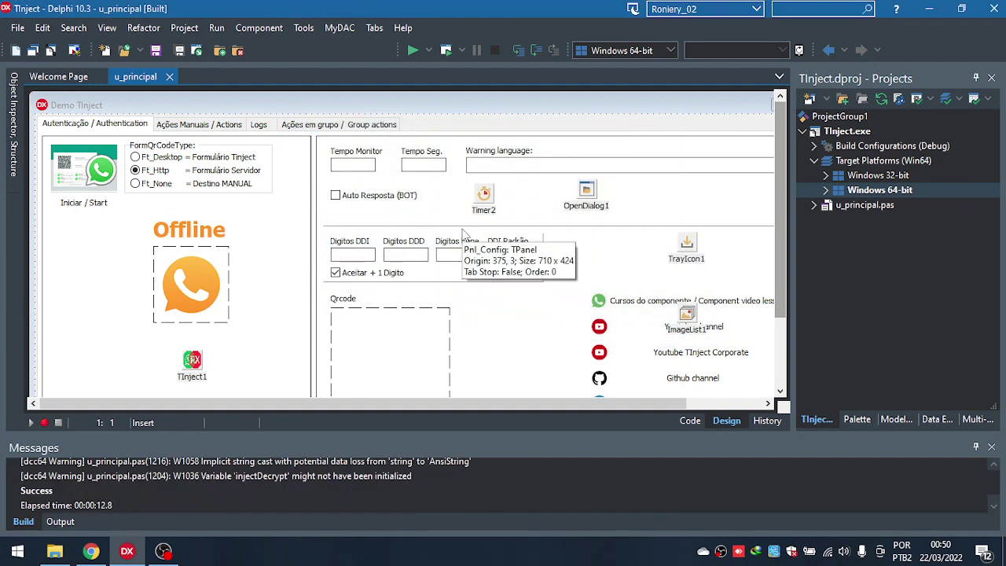
Try to run the 64-bit demo and start its WhatsApp session twice, and quit the demo application.
left_click(412, 51)
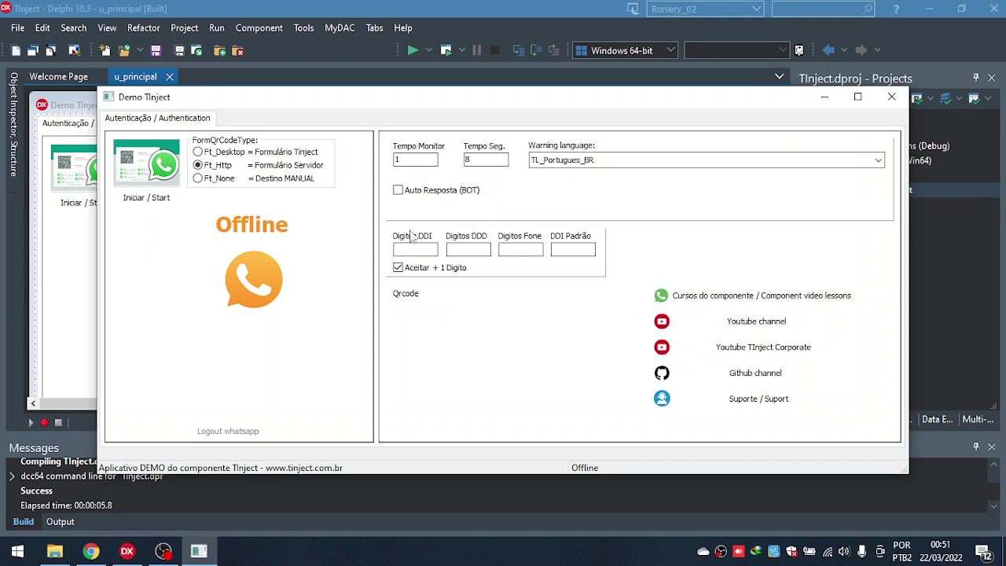
left_click(148, 179)
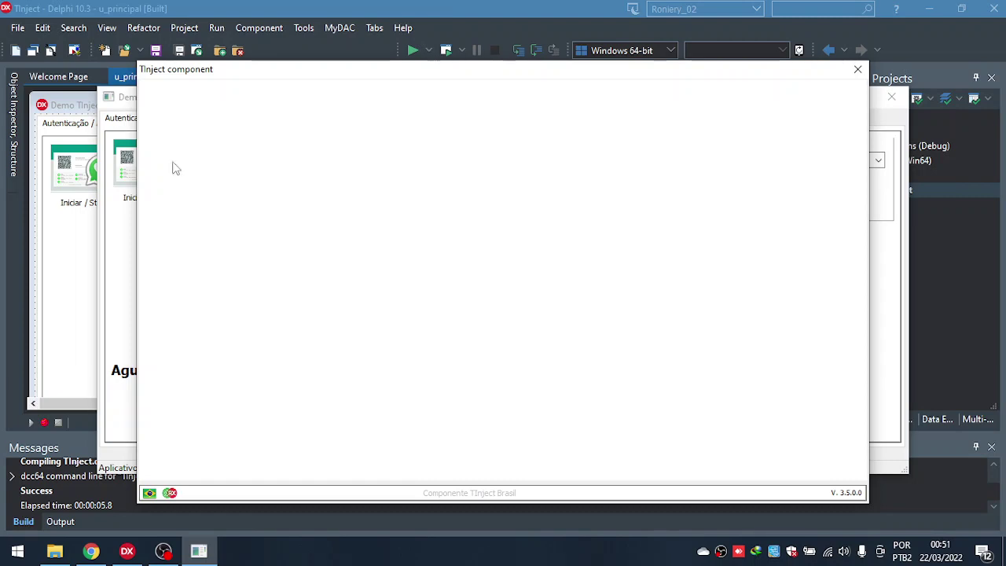
left_click_drag(411, 76, 396, 63)
left_click_drag(418, 35, 417, 60)
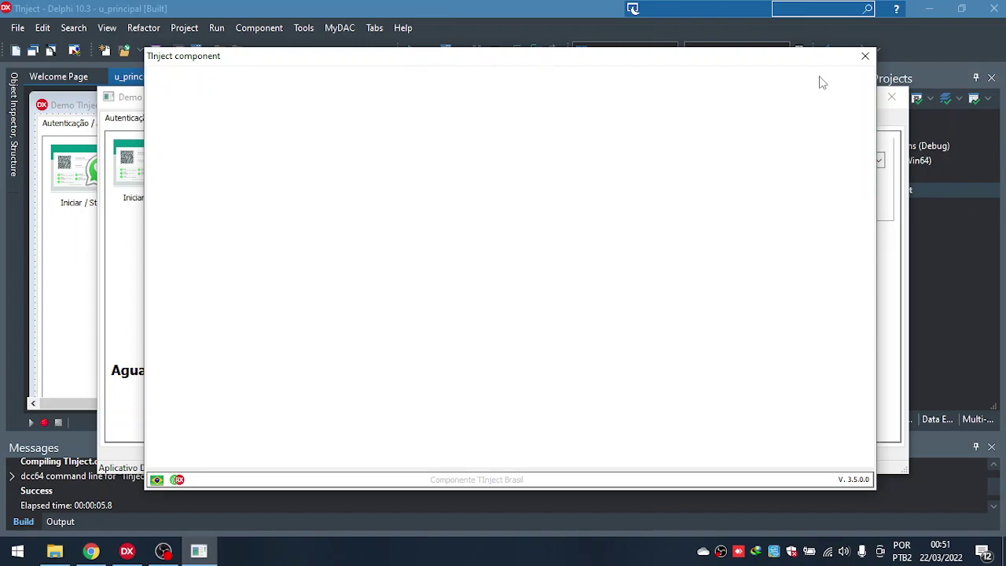
left_click(863, 62)
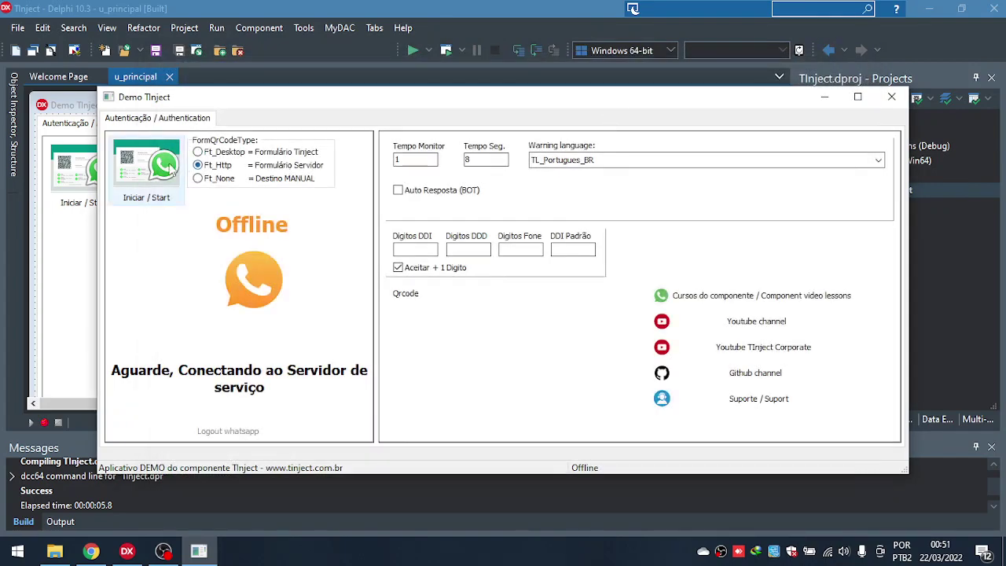
left_click(155, 170)
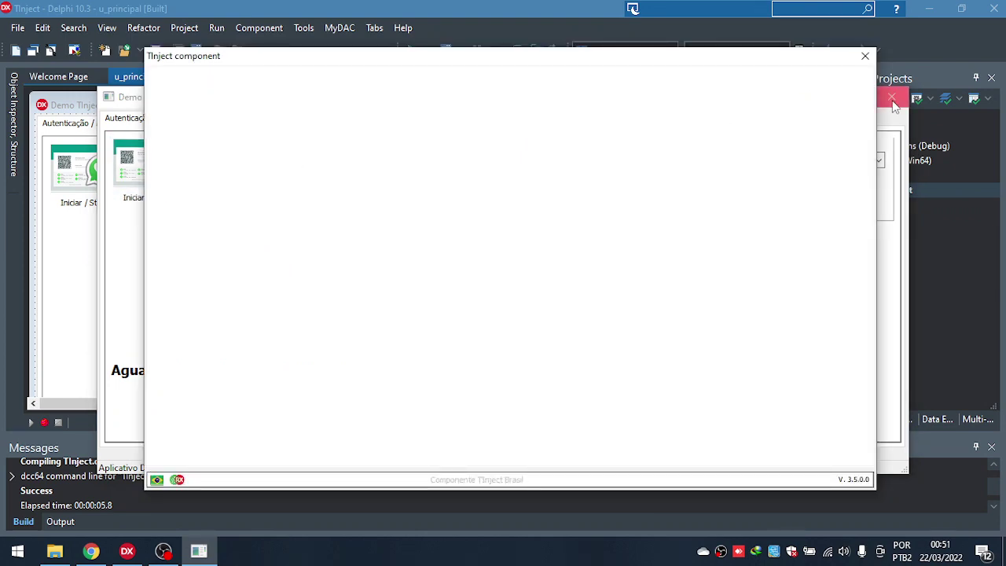
left_click(865, 56)
left_click(890, 97)
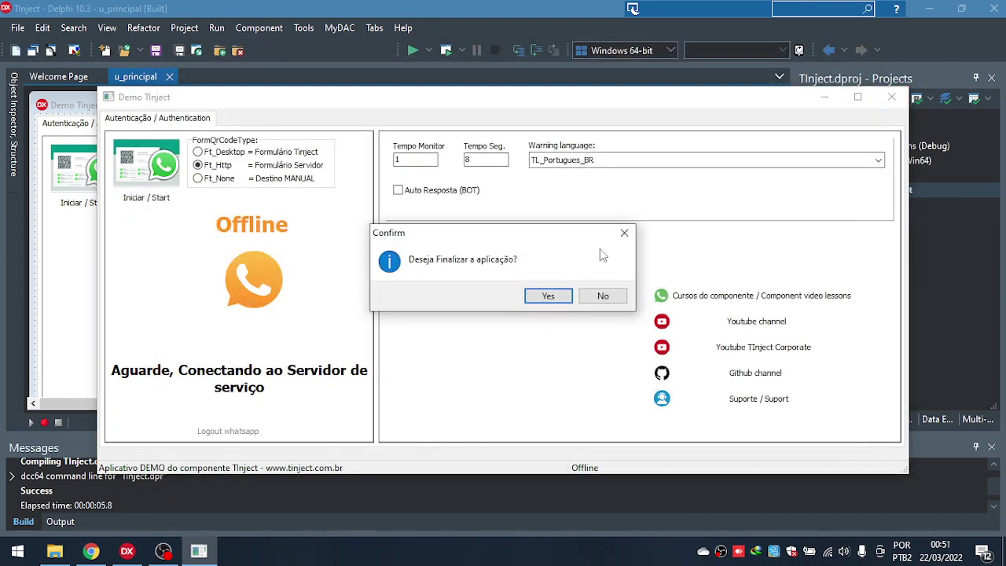
left_click(542, 296)
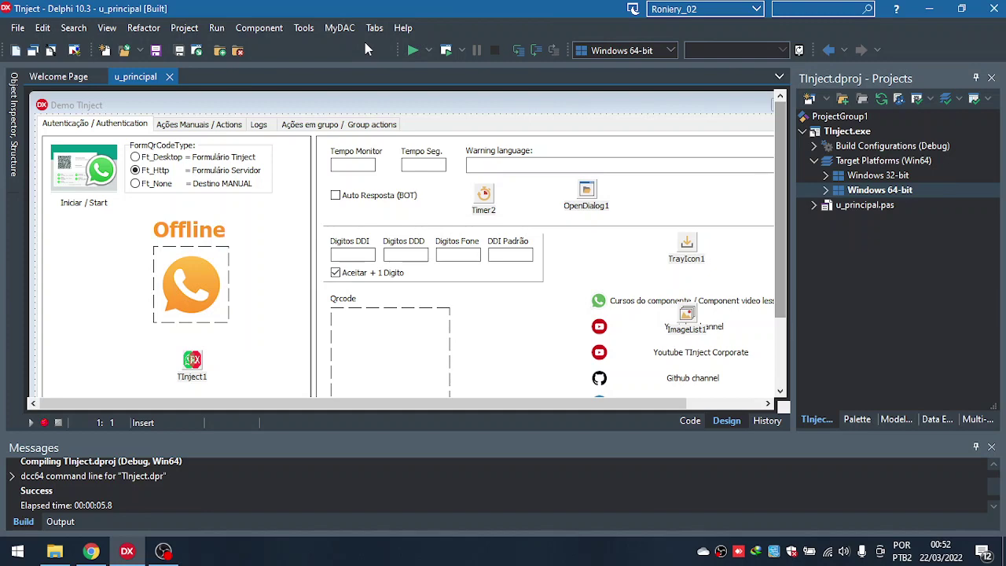
Run the 64-bit demo, start the WhatsApp session using Ft_Http, and close the TInject component window.
left_click(410, 51)
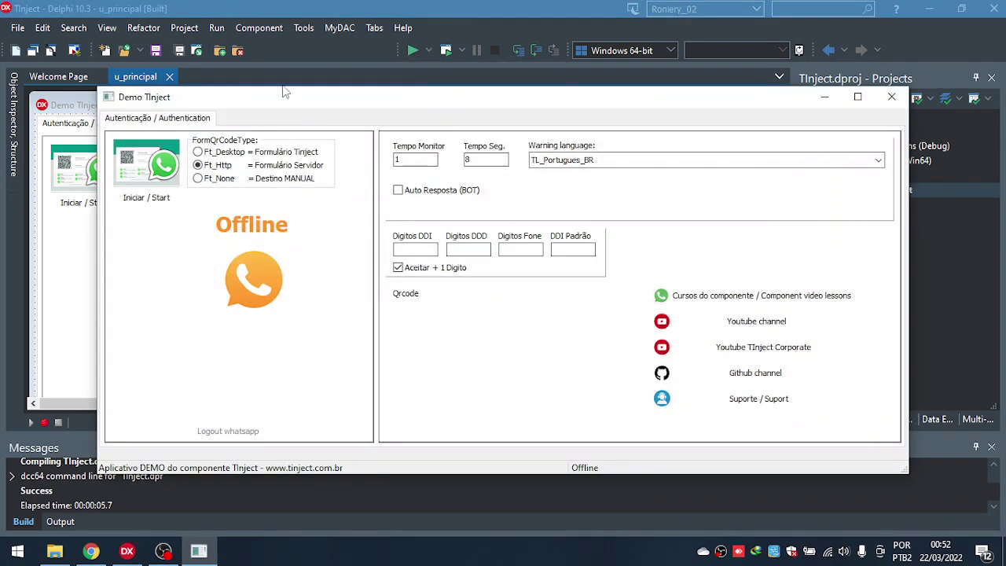
left_click(158, 163)
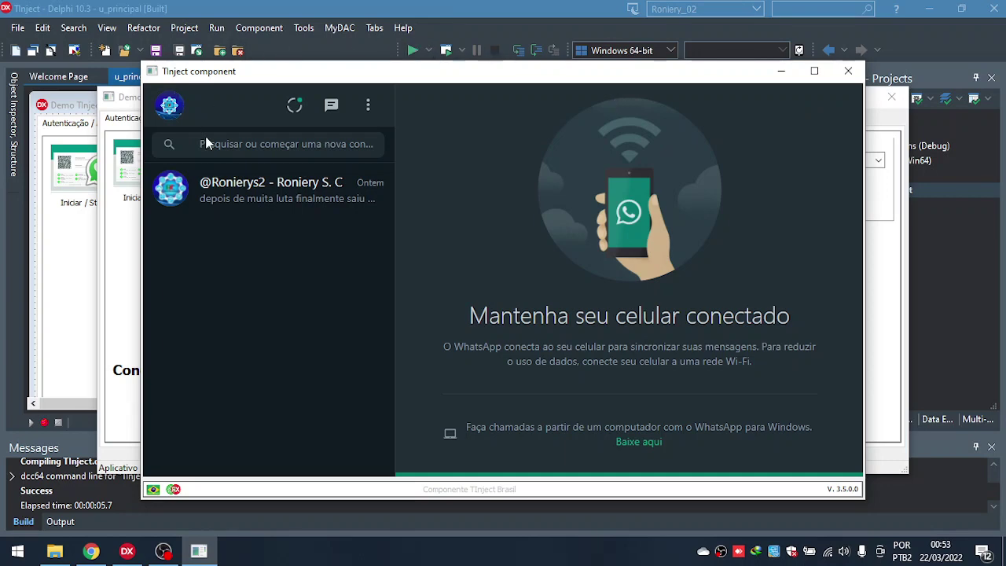
left_click(848, 70)
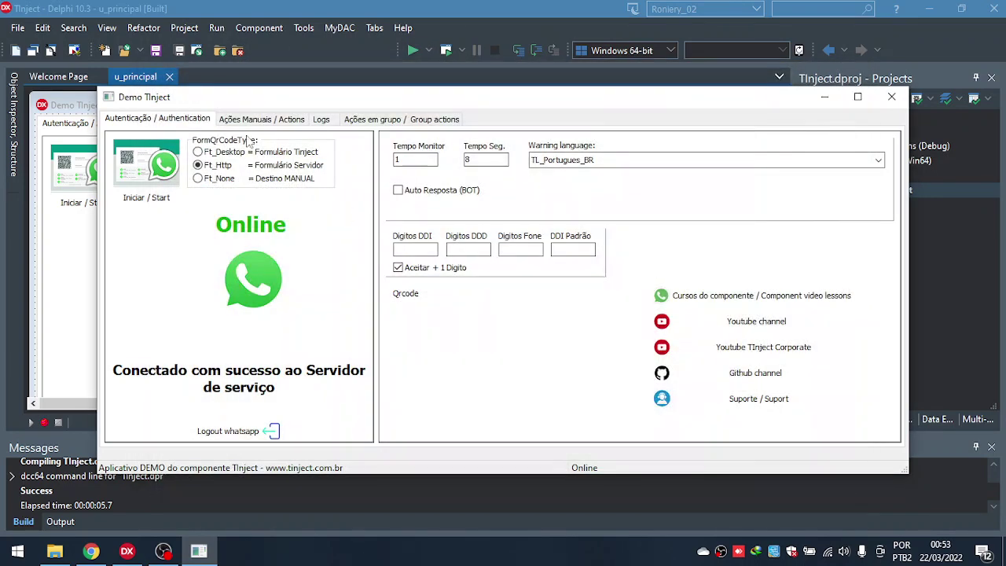
Review the demo's manual actions and group actions pages.
left_click(369, 118)
left_click(281, 119)
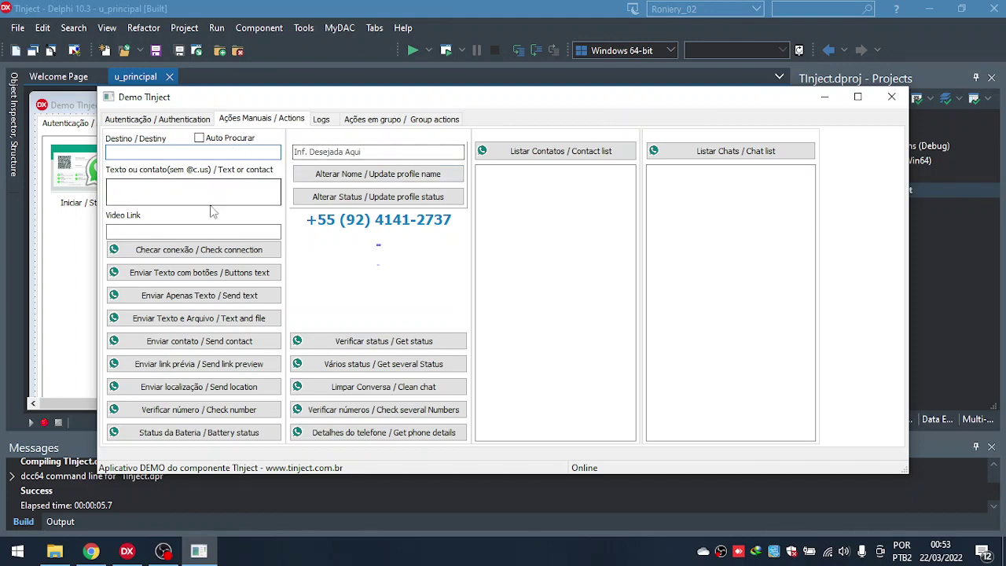
left_click(393, 122)
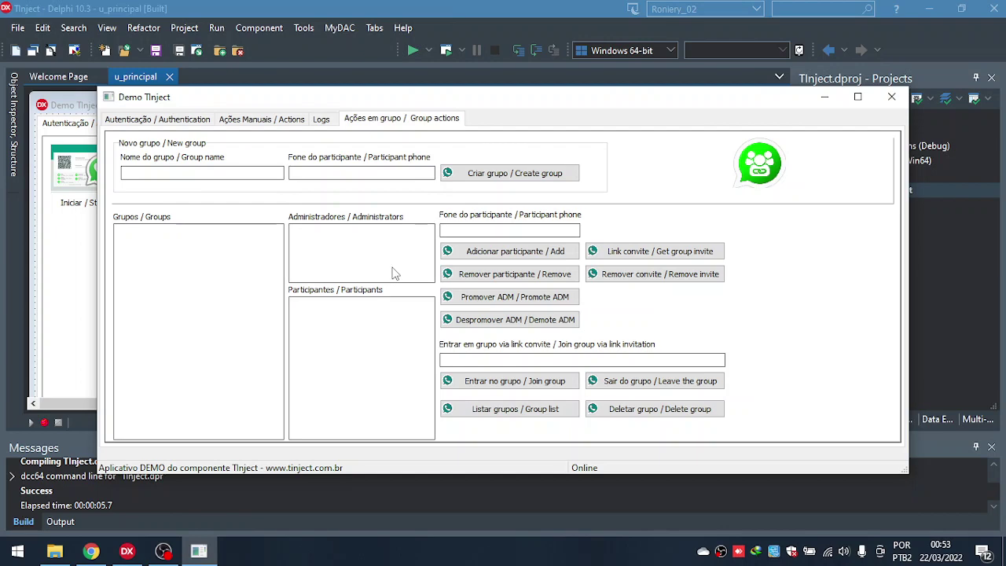
left_click(153, 119)
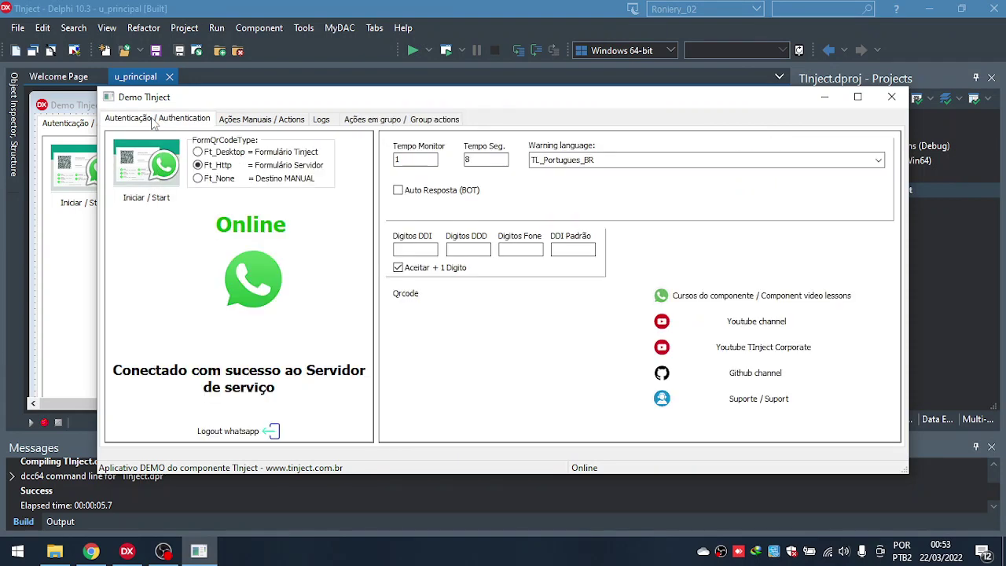
List the contacts in the manual actions, choose the first one as recipient, and send it the text "teste" with buttons.
left_click(240, 120)
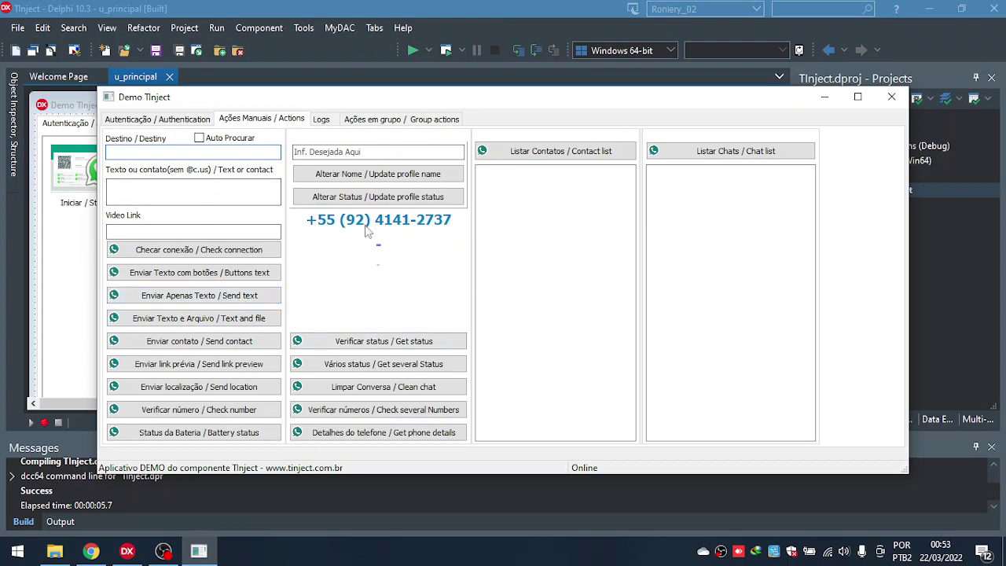
left_click(548, 157)
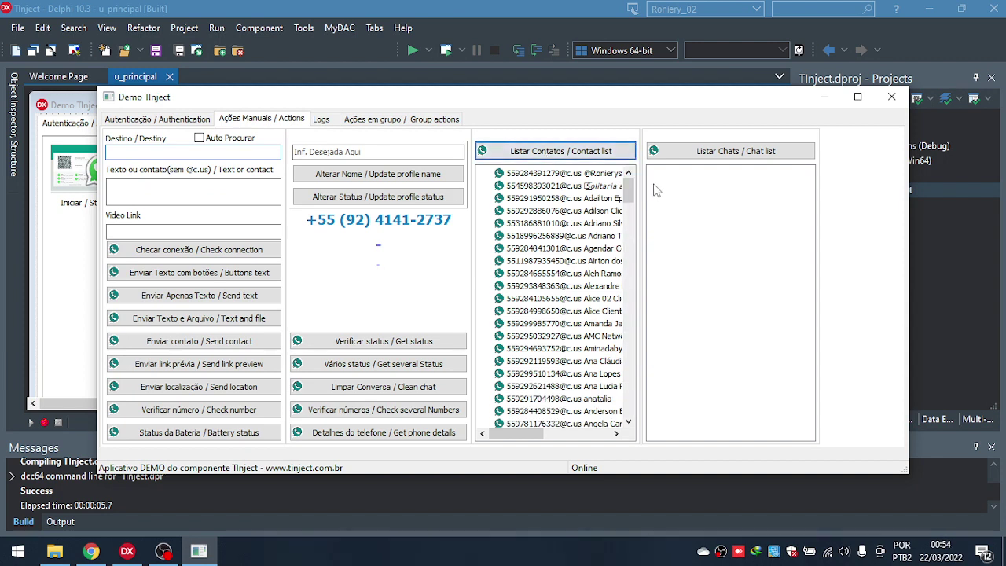
left_click(599, 174)
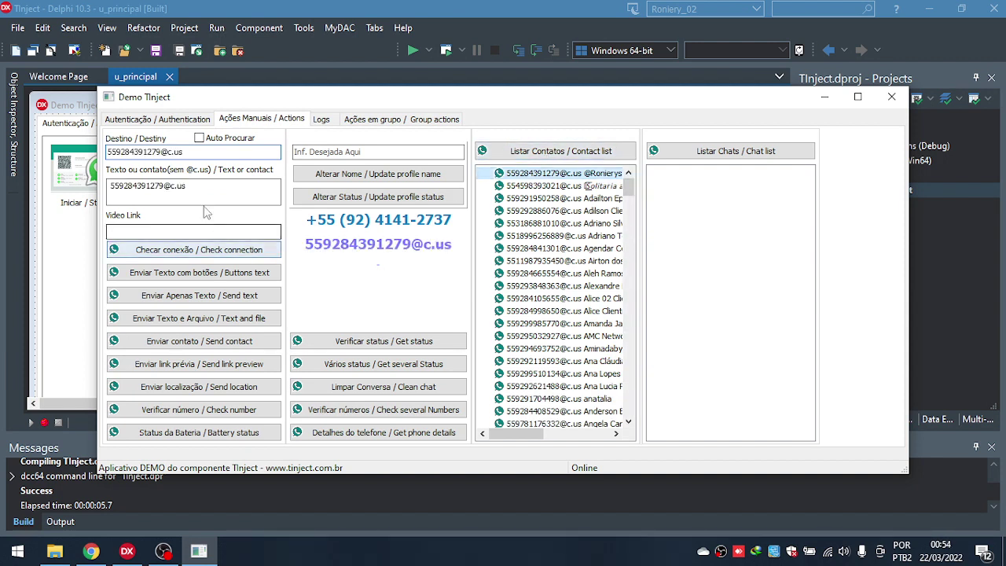
left_click_drag(193, 201, 58, 205)
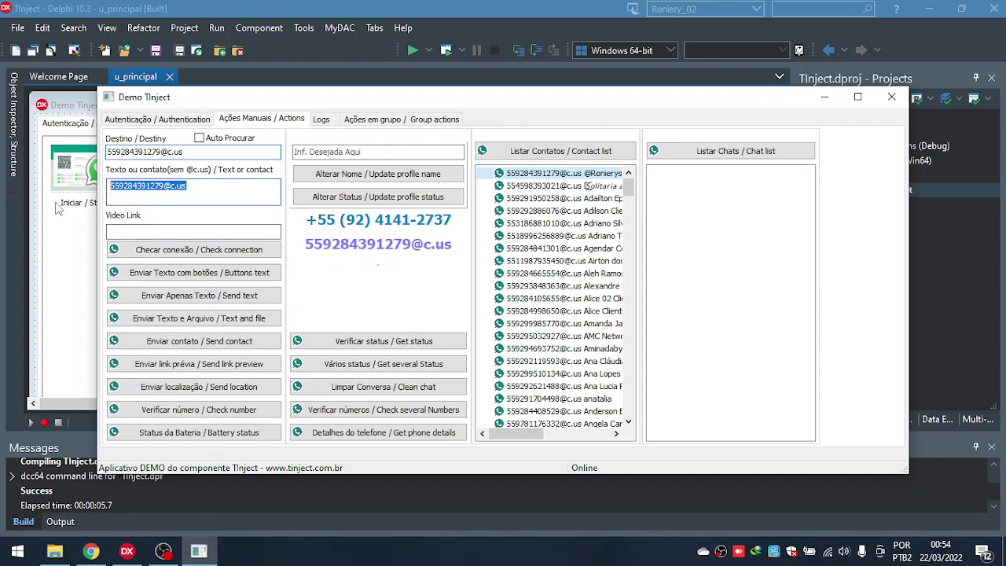
type("teste")
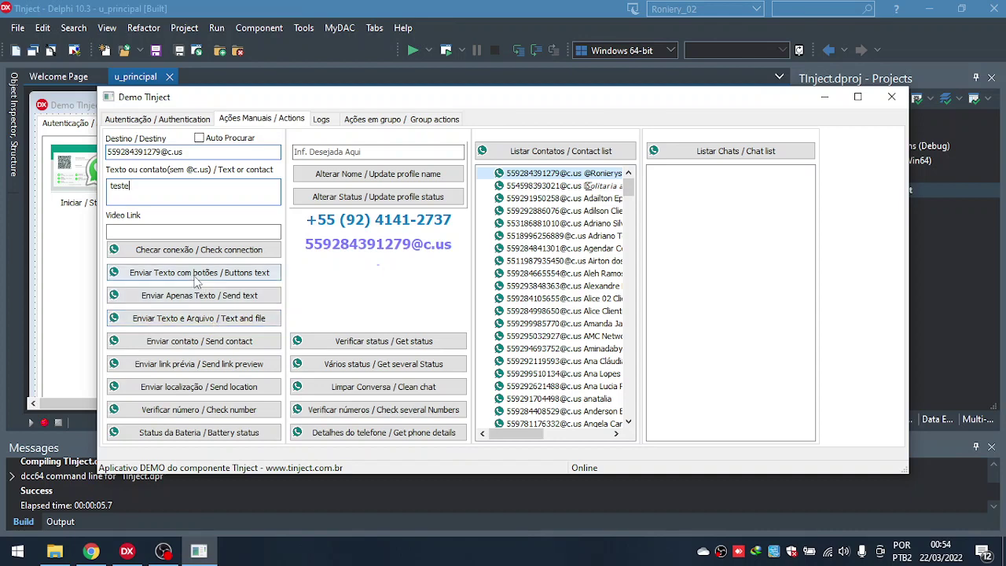
key("shift+Tab")
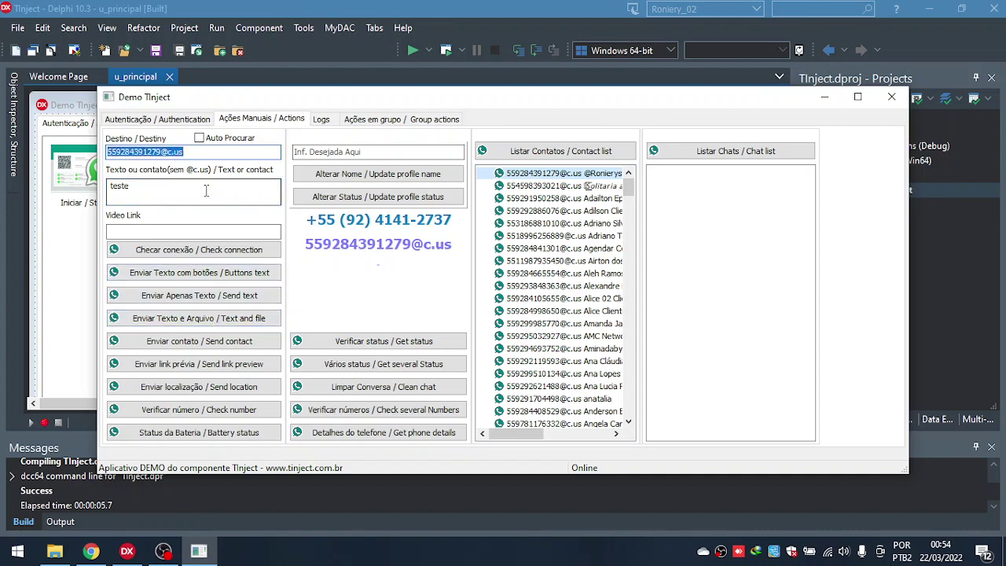
Check the sent button message in the recipient's WhatsApp chat and close the TInject component window.
left_click(161, 122)
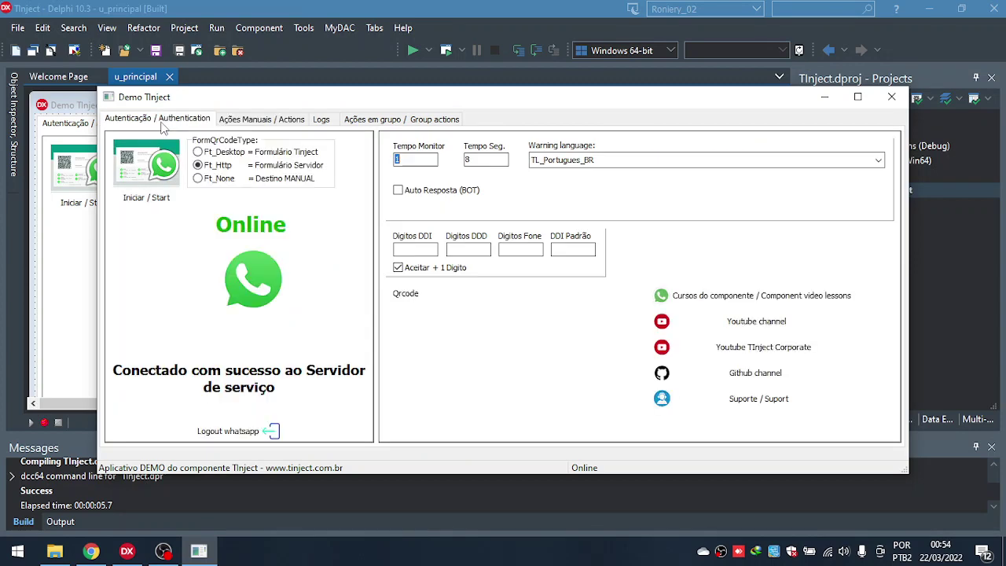
left_click(175, 185)
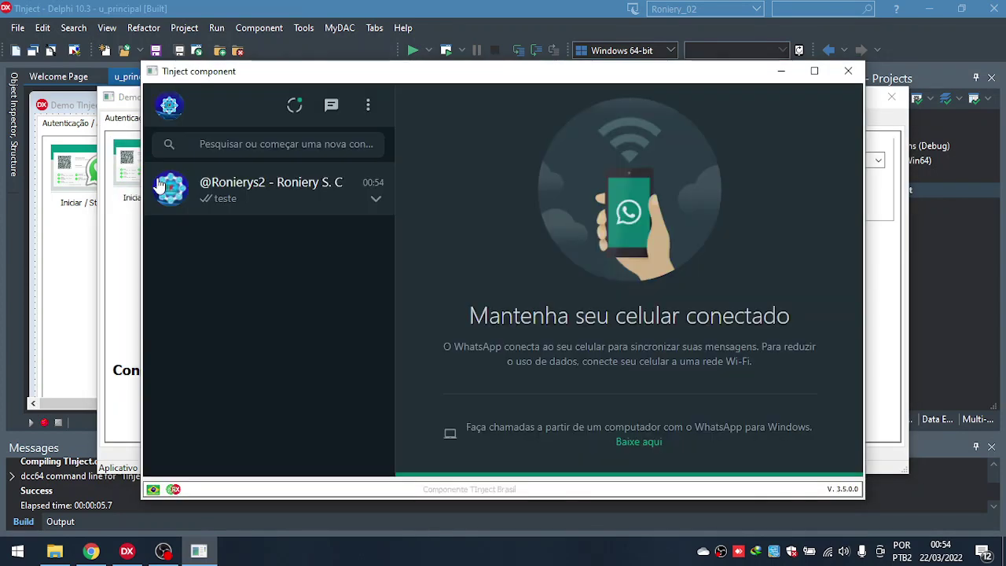
left_click(247, 202)
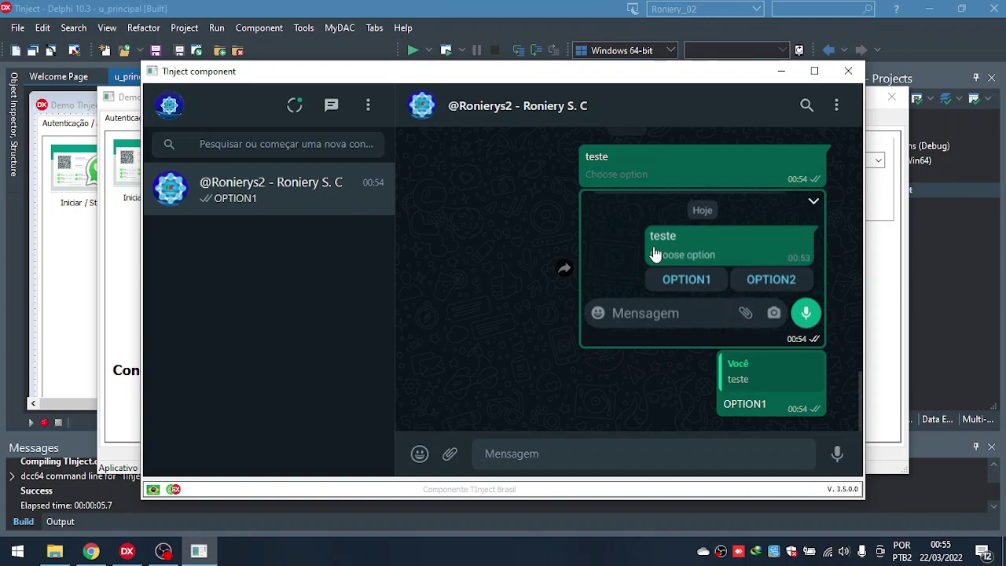
left_click(847, 71)
Create a WhatsApp group named teste_tinject, with the selected contact's phone copied from the manual actions as participant.
left_click(376, 119)
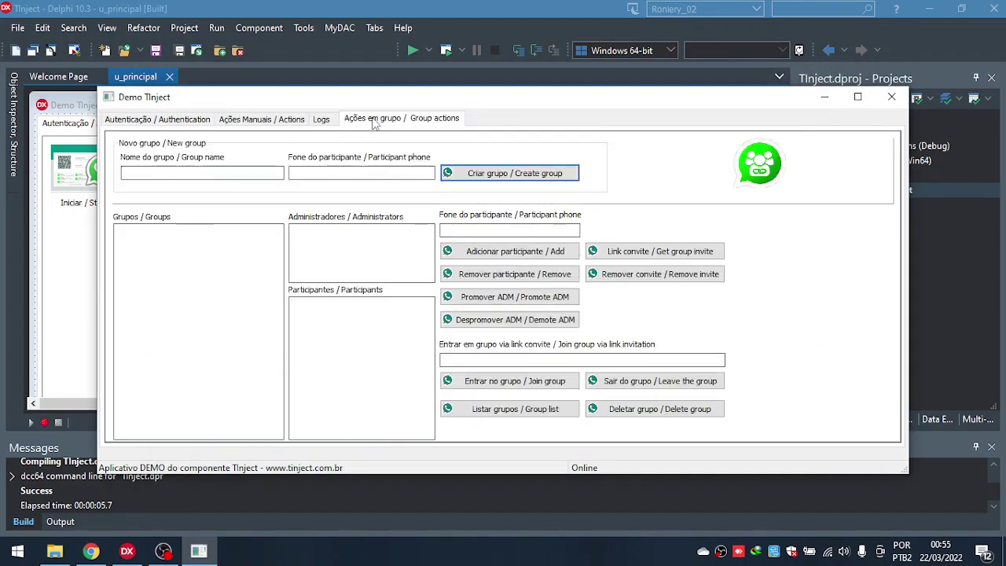
left_click(503, 179)
left_click(197, 118)
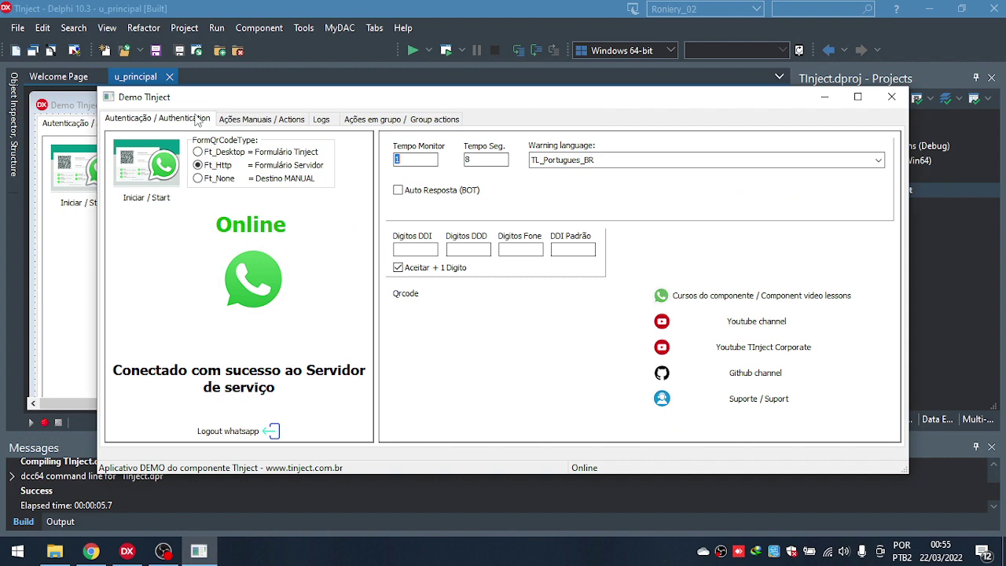
left_click(262, 118)
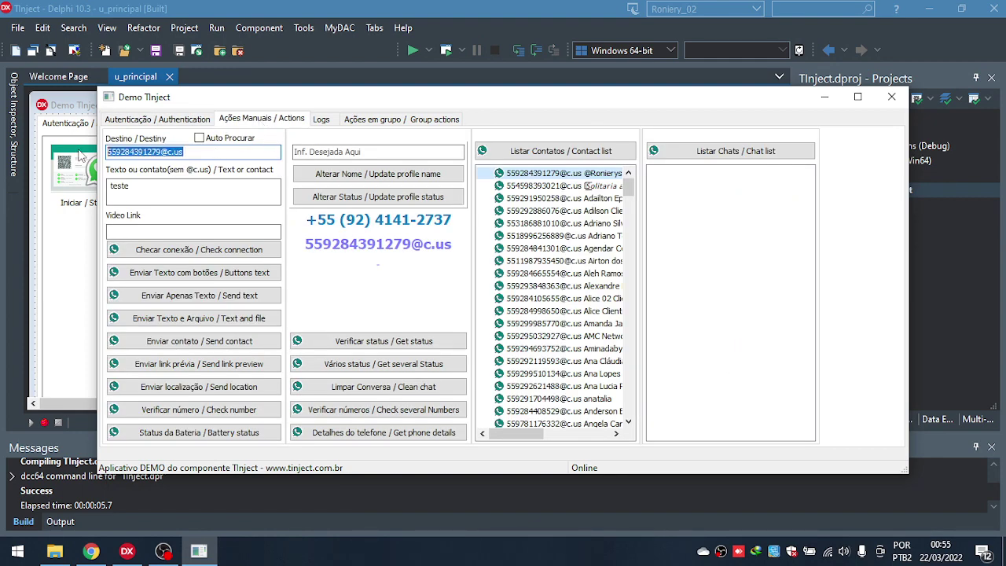
left_click(358, 122)
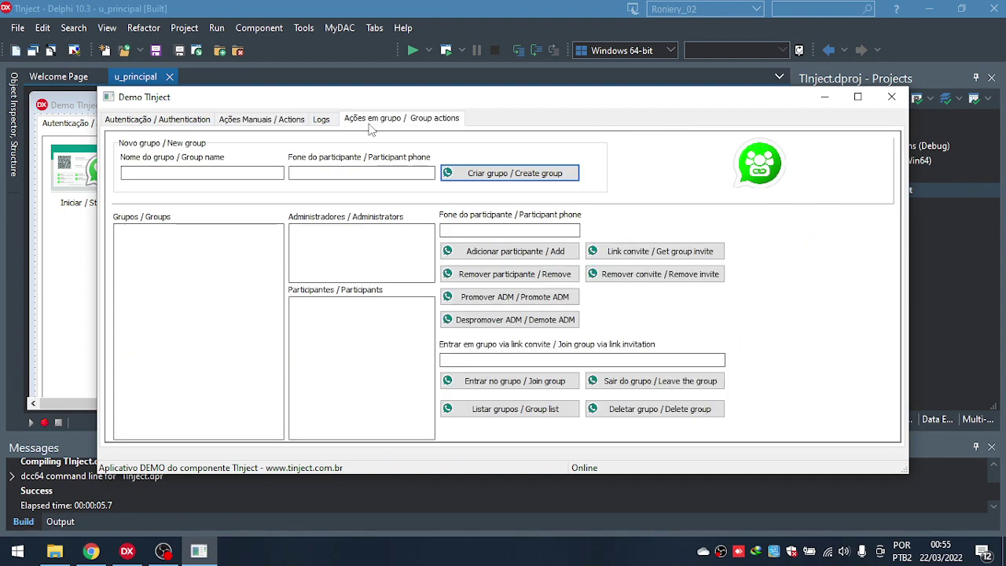
left_click(231, 172)
type("tes")
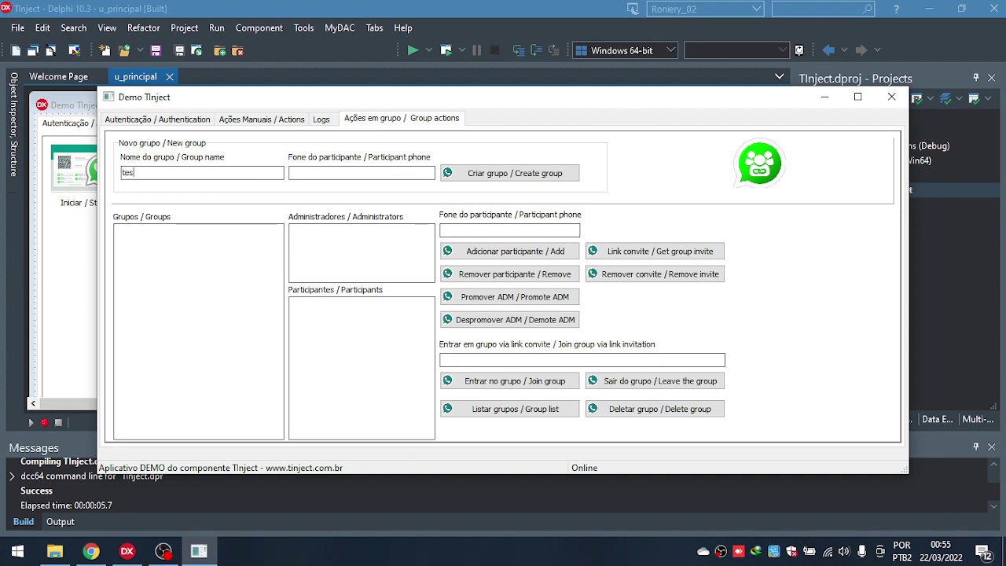
type("te_tinject")
left_click(369, 169)
key("ctrl+v")
left_click(523, 176)
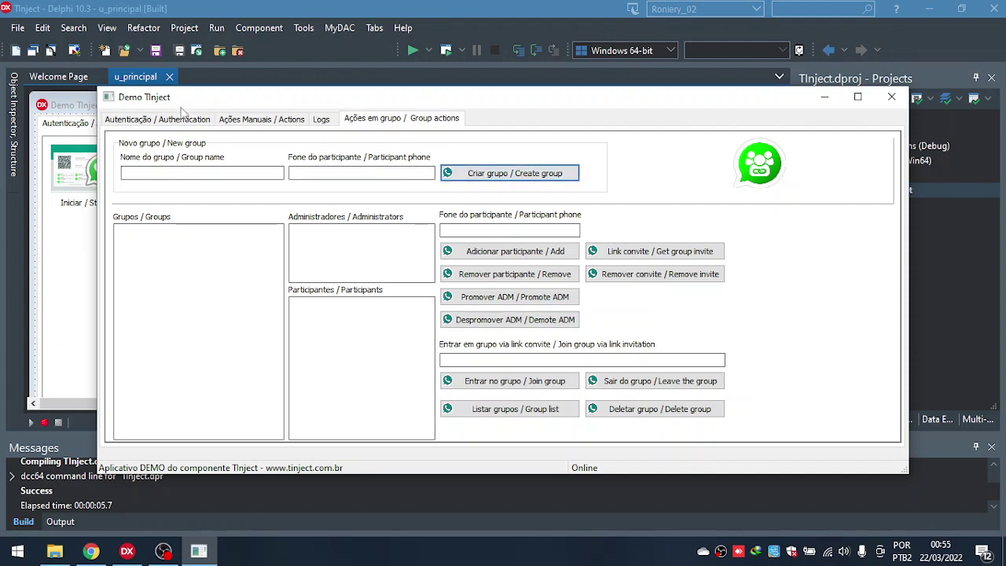
Examine the teste_tinject group's chat, details and participant list in the WhatsApp session, and close the TInject component window.
left_click(161, 120)
left_click(149, 163)
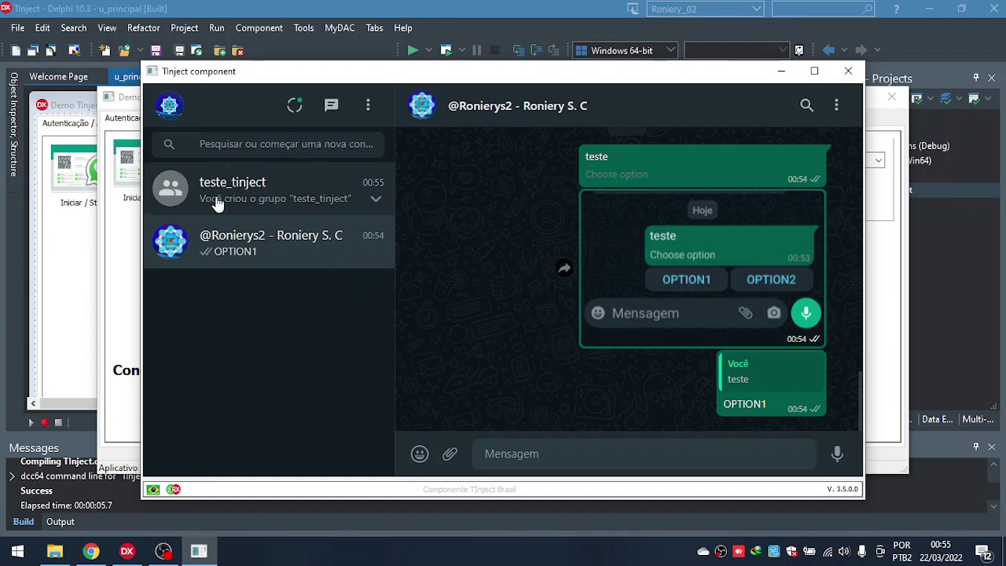
left_click(251, 195)
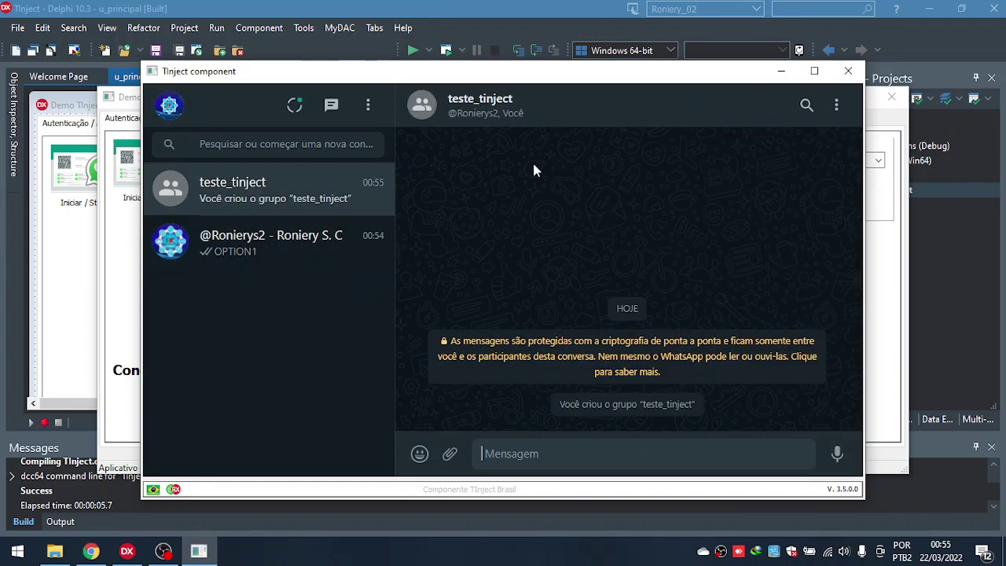
left_click(477, 112)
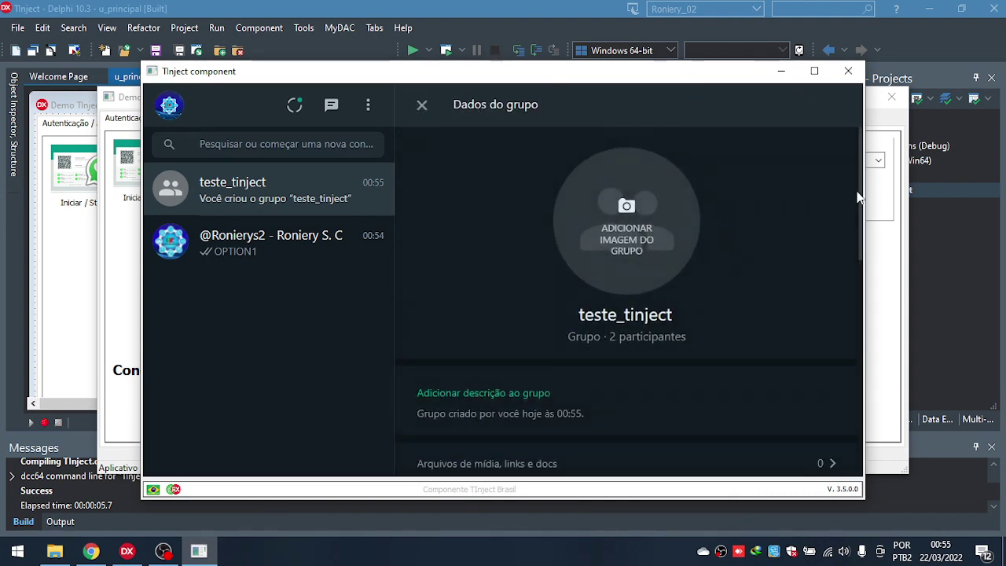
scroll(705, 213, "down", 2)
left_click_drag(864, 265, 860, 417)
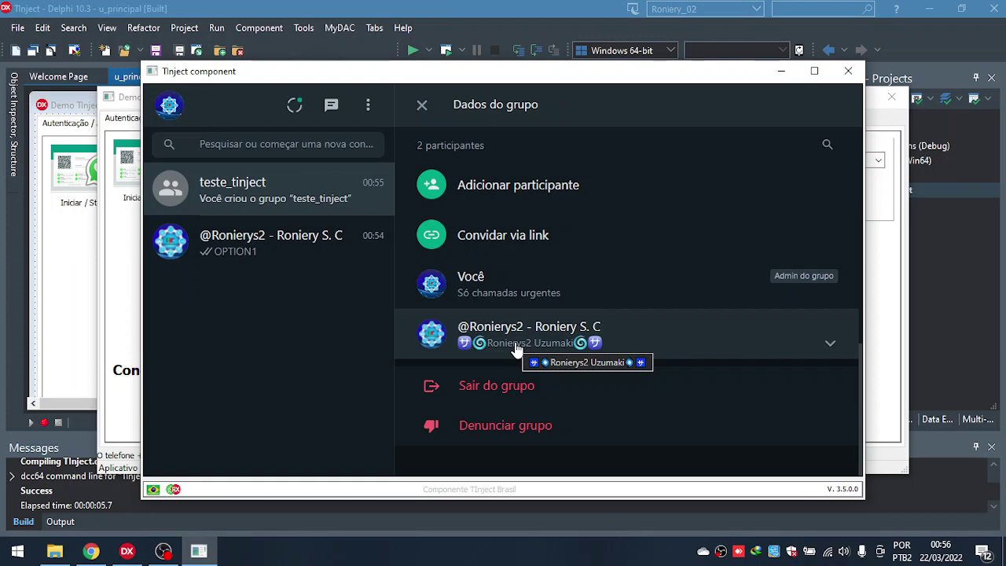
left_click(421, 104)
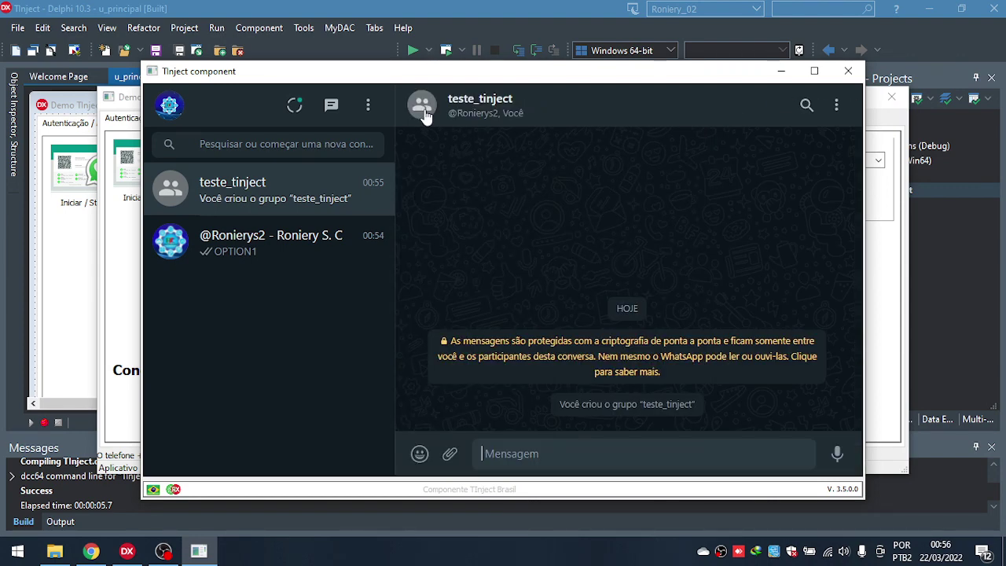
left_click(848, 70)
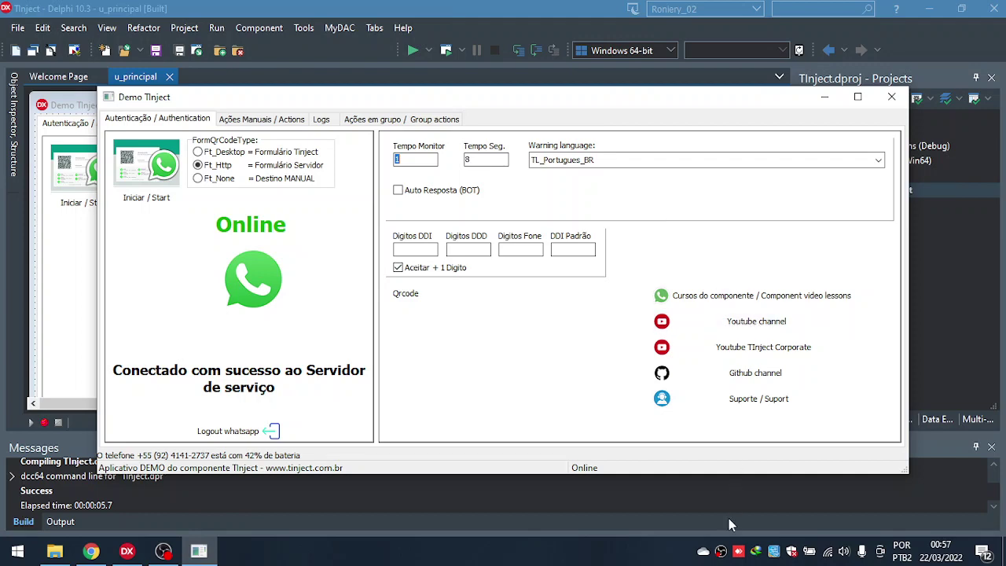
left_click(722, 552)
right_click(722, 551)
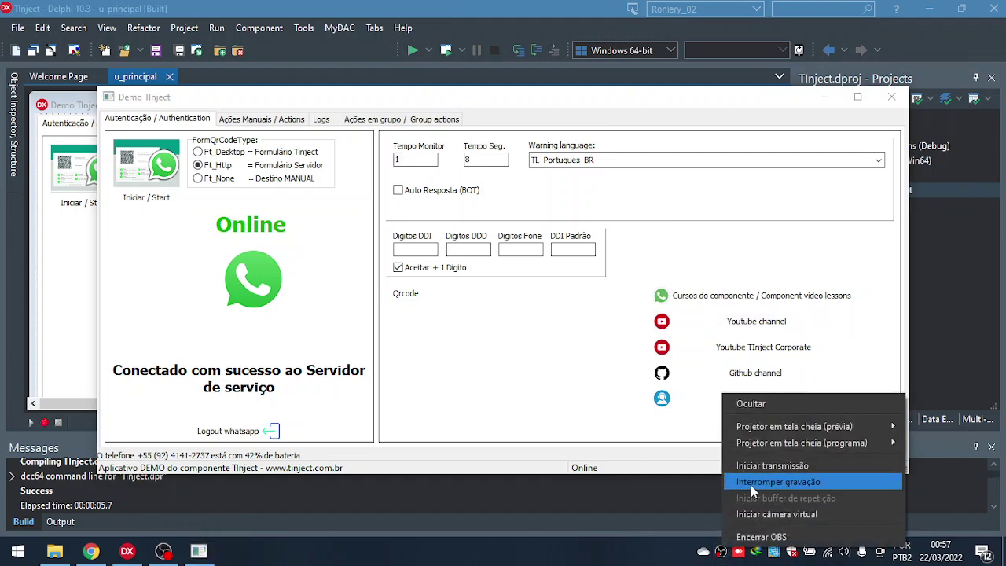